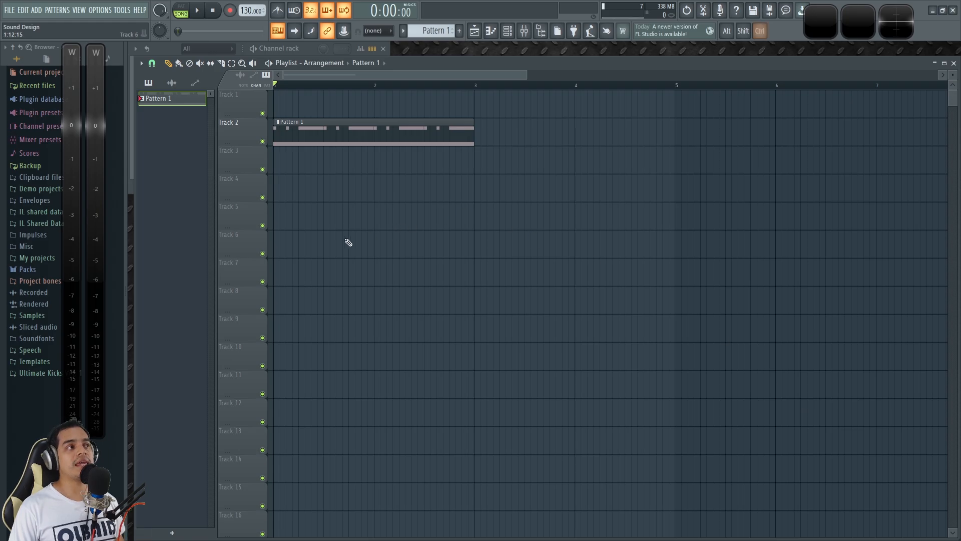
# Step: Play back the Pattern 1 clip in the playlist to hear the finished sound, and stop playback
pyautogui.scroll(1, 352, 241)
pyautogui.scroll(1, 338, 193)
pyautogui.scroll(2, 338, 193)
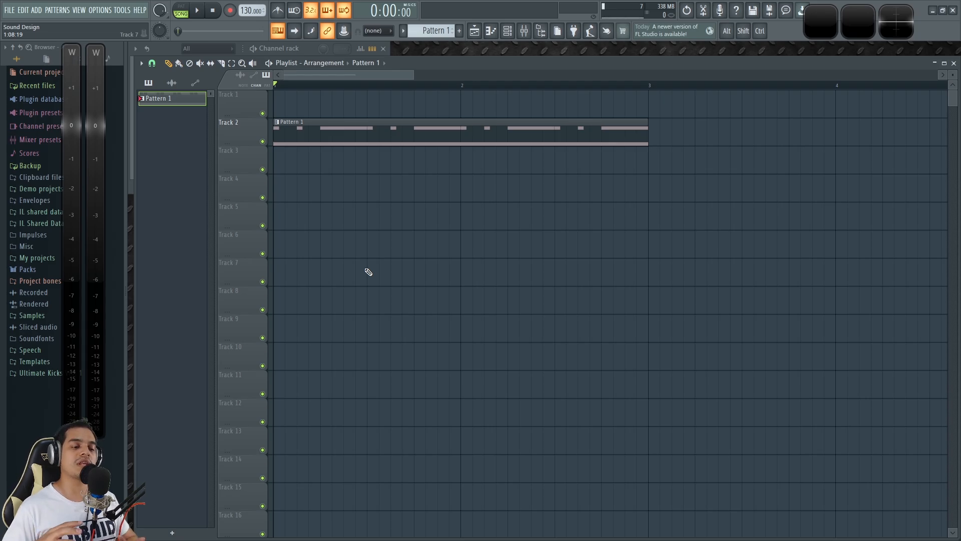
pyautogui.press('space')
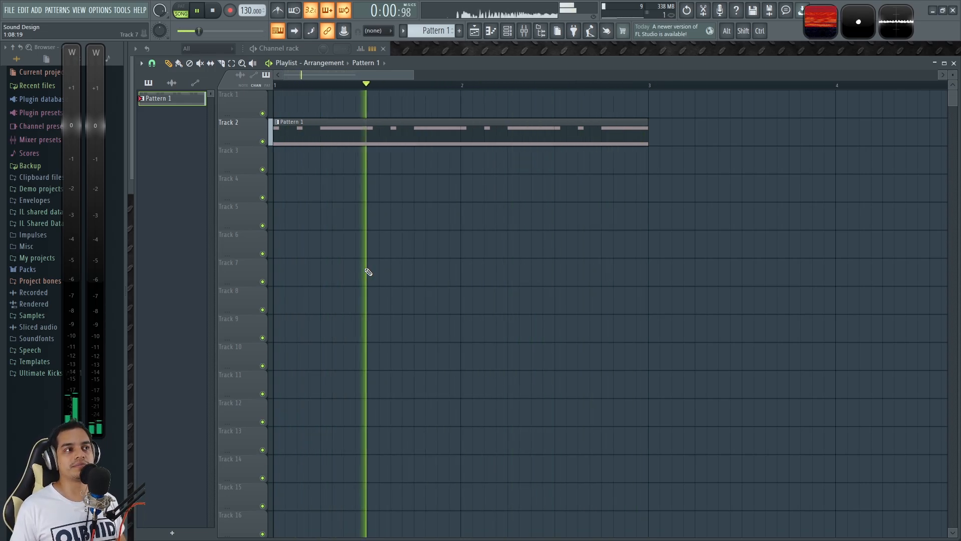
pyautogui.press('space')
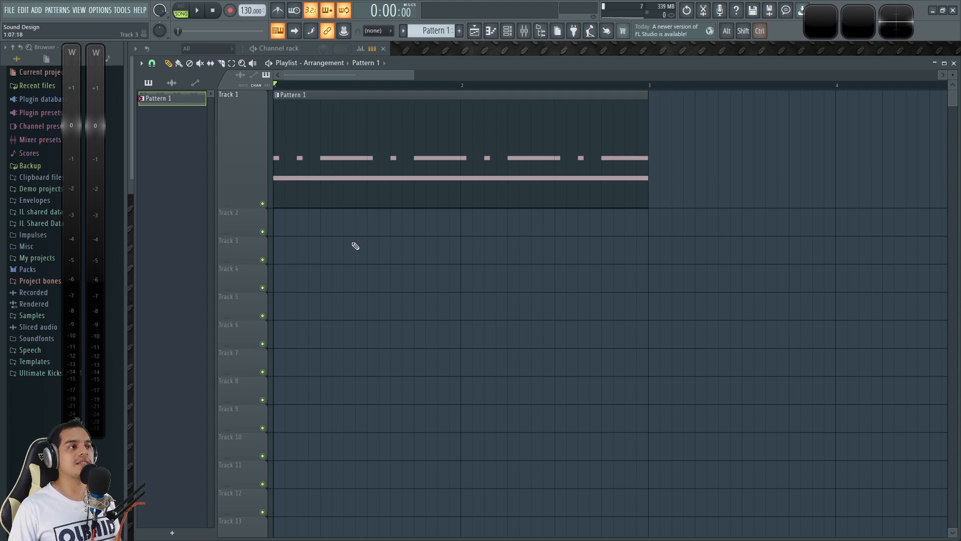
# Step: Cut the Patcher channel's notes out of Pattern 1 in the channel rack and briefly run playback
pyautogui.scroll(1, 354, 243)
pyautogui.click(307, 48)
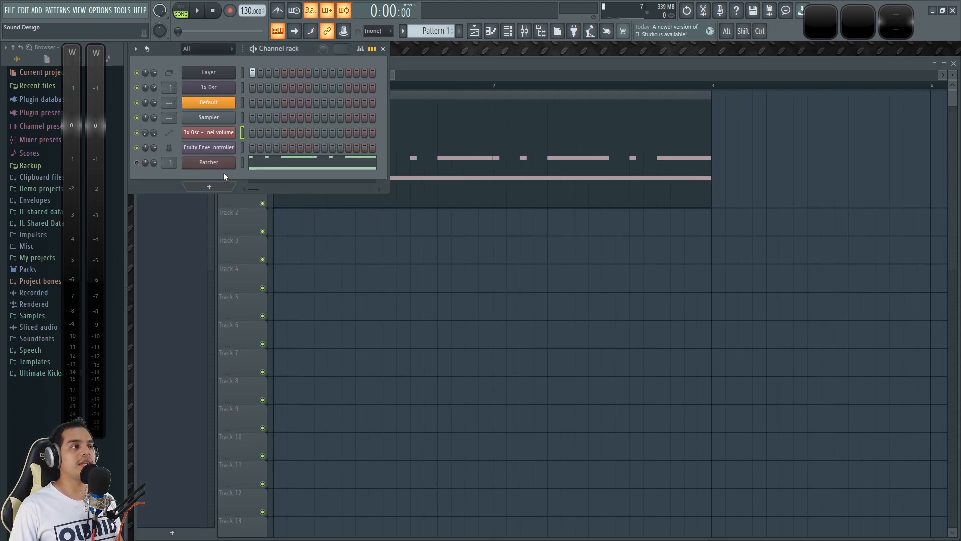
pyautogui.click(251, 72)
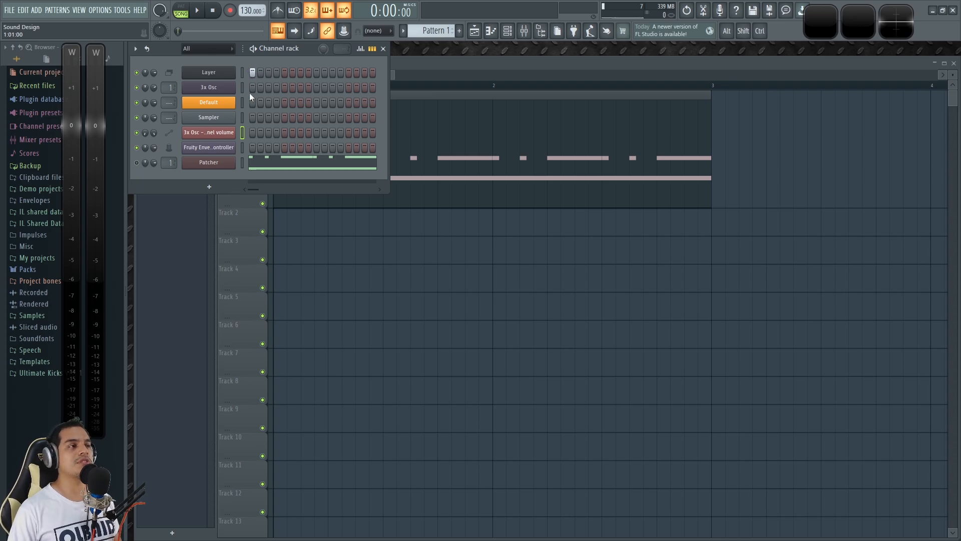
pyautogui.click(242, 162)
pyautogui.hotkey('ctrl', 'x')
pyautogui.press('+')
pyautogui.press('-')
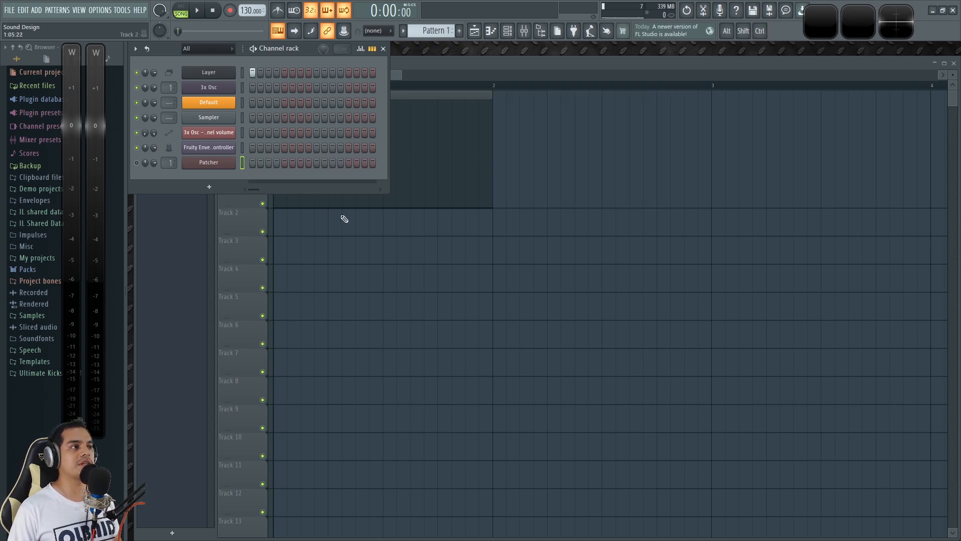
pyautogui.press('space')
pyautogui.press('space')
# Step: Open the 3x Osc channel and look at its sample settings and three sawtooth oscillators
pyautogui.click(216, 89)
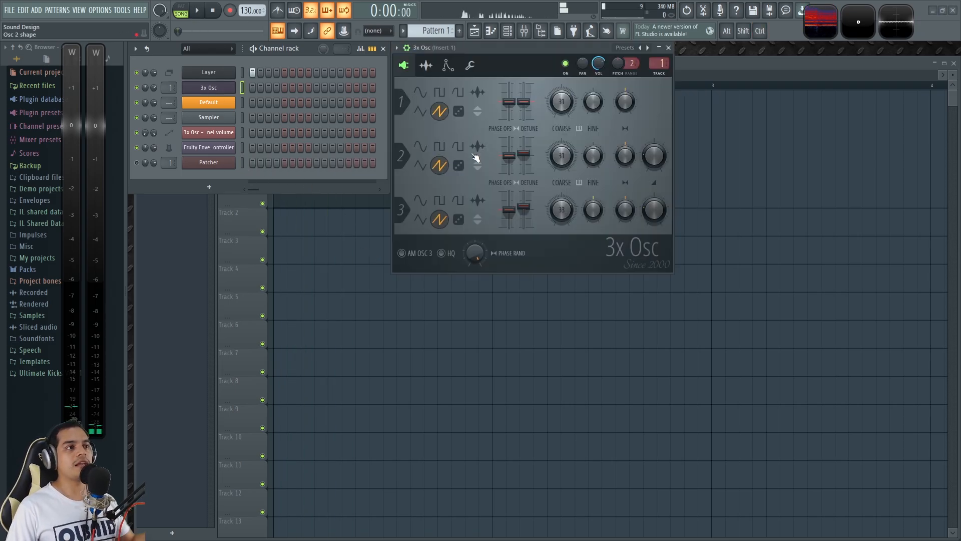
pyautogui.click(432, 66)
pyautogui.click(404, 65)
pyautogui.moveTo(465, 47)
pyautogui.mouseDown()
pyautogui.moveTo(480, 55)
pyautogui.moveTo(467, 46)
pyautogui.moveTo(471, 55)
pyautogui.mouseUp()
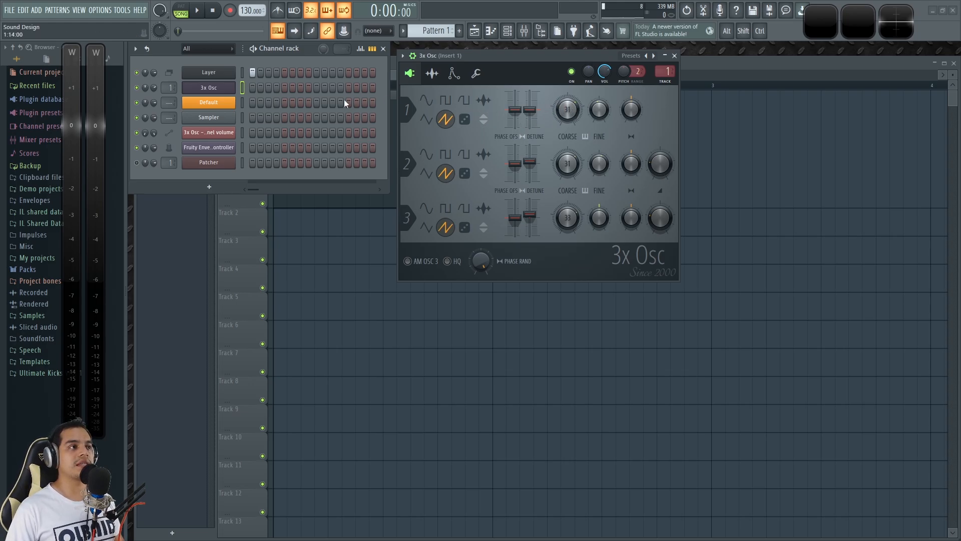
# Step: Select the Layer channel and play a test note to hear the layered 3x Osc and Fruity Envelope Controller
pyautogui.click(241, 74)
pyautogui.press('z')
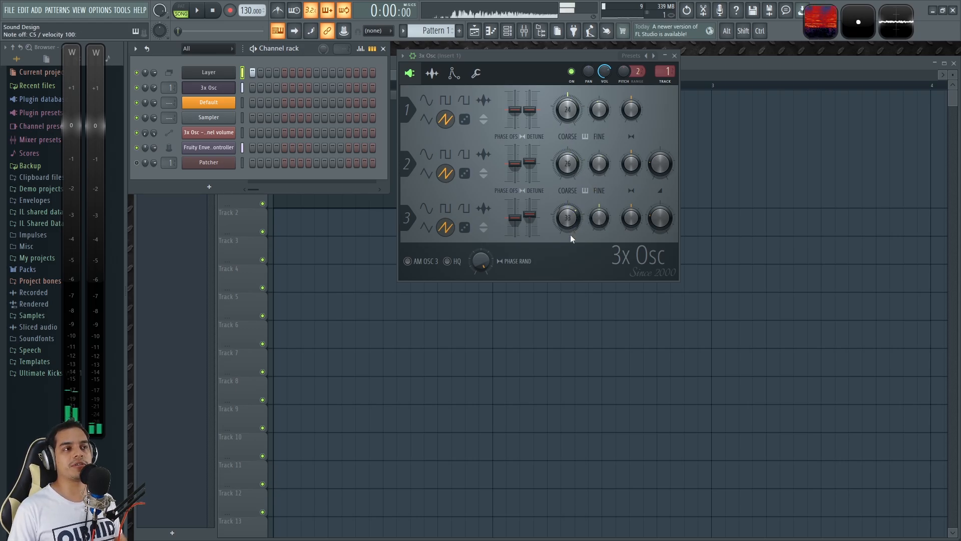
pyautogui.moveTo(507, 54); pyautogui.dragTo(544, 55)
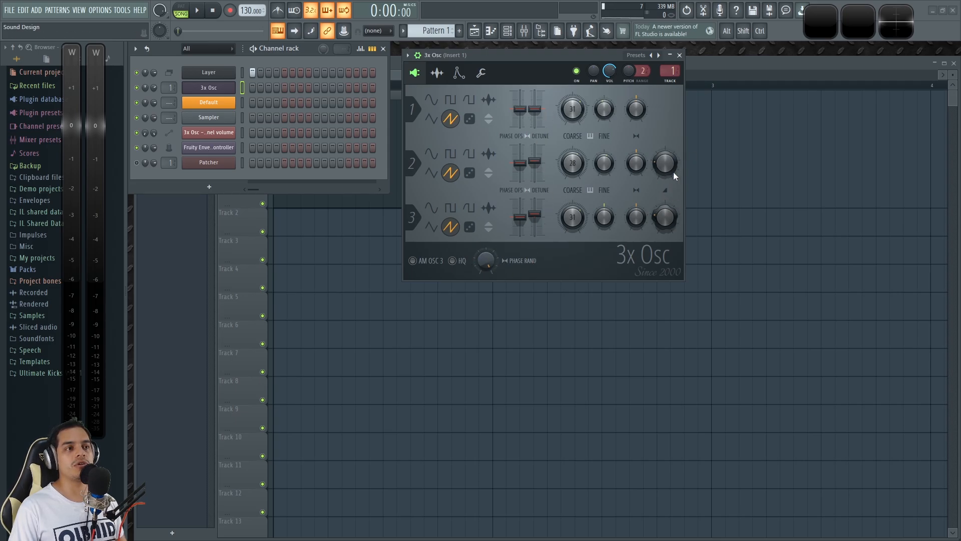
# Step: Examine the 3x Osc volume and Mod X envelopes while playing test notes, and return to the oscillator settings
pyautogui.click(458, 73)
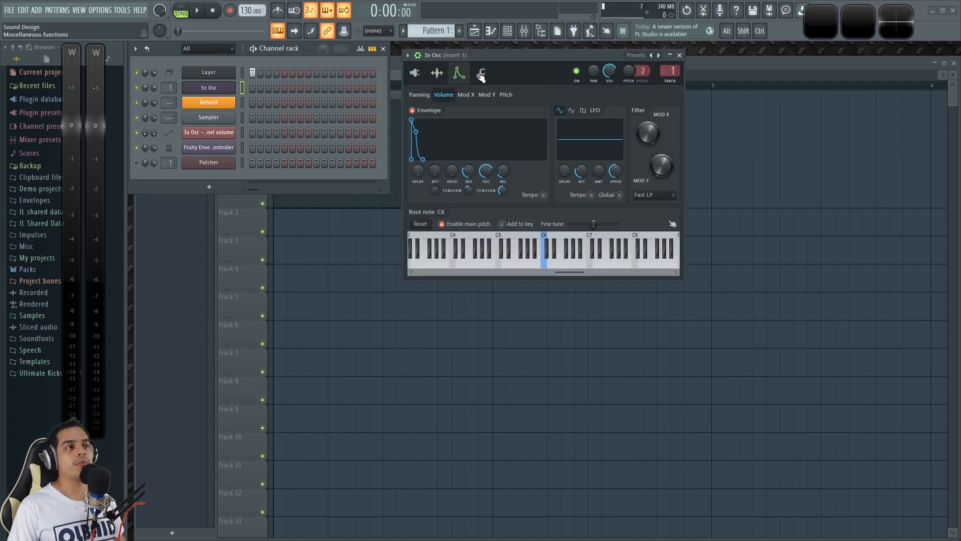
pyautogui.press('z')
pyautogui.press('x')
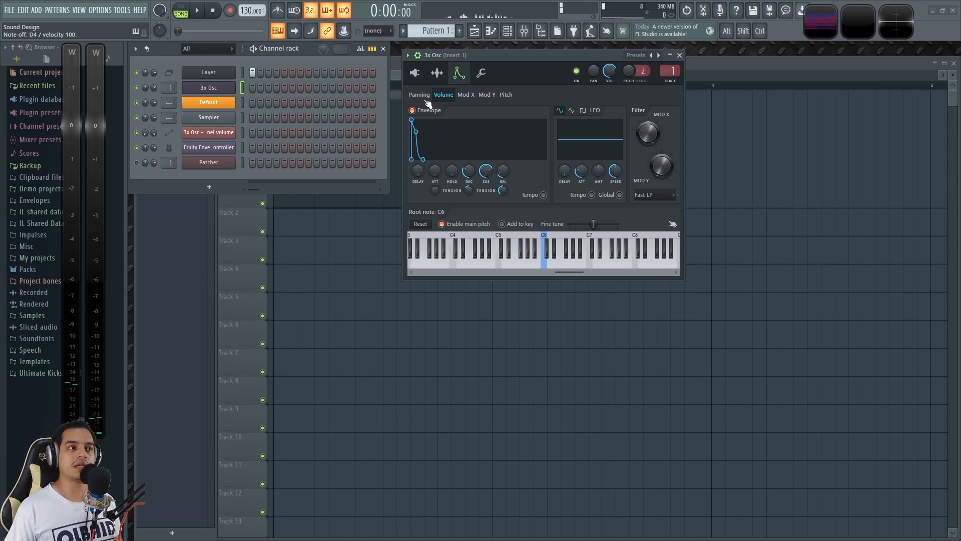
pyautogui.click(467, 95)
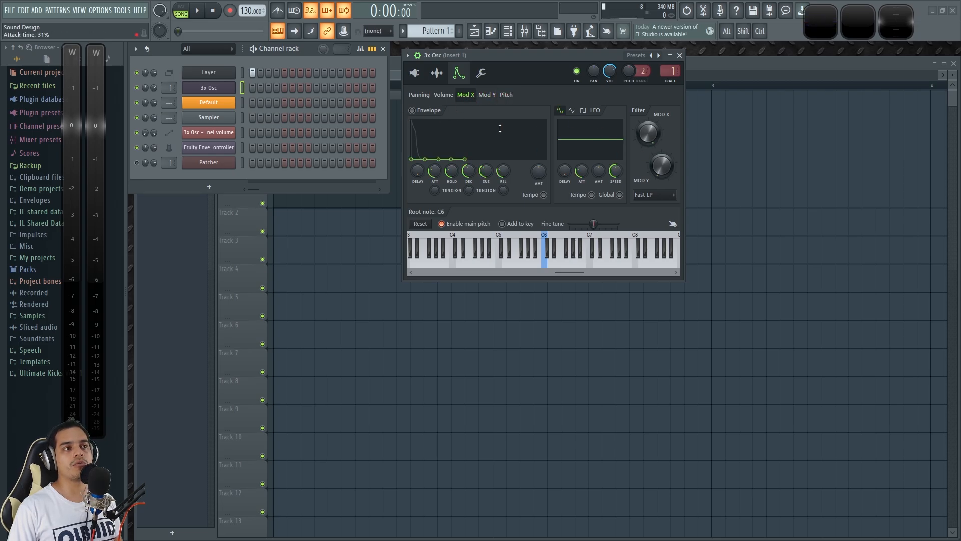
pyautogui.click(415, 73)
pyautogui.moveTo(530, 55); pyautogui.dragTo(537, 61)
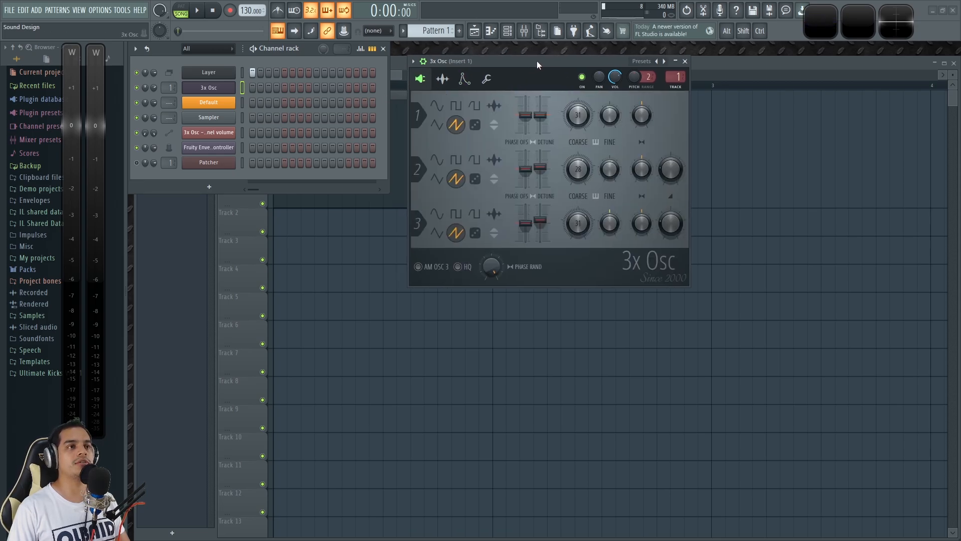
# Step: Show the mixer and examine the Fruity Reeverb 2 and Deelay settings on Insert 1, closing Deelay at the end
pyautogui.press('F9')
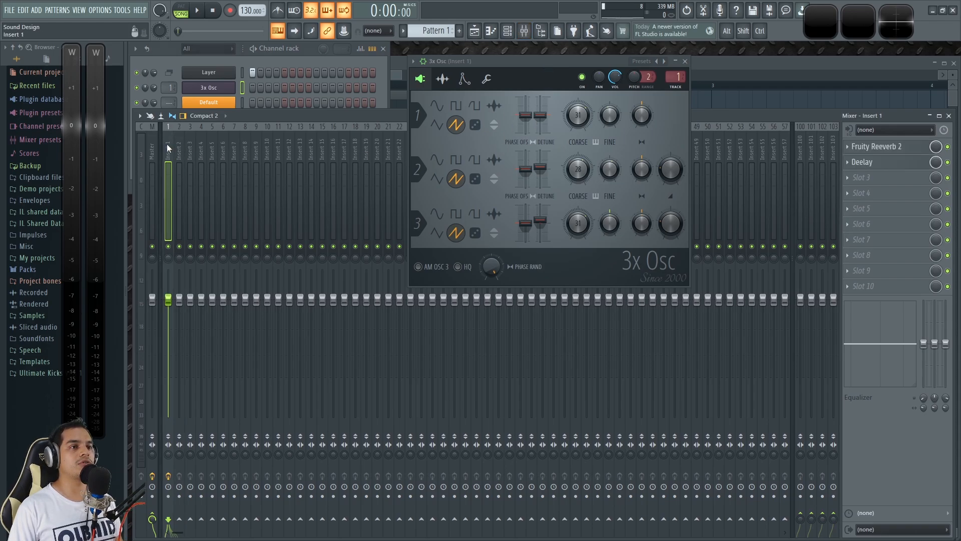
pyautogui.click(892, 149)
pyautogui.moveTo(545, 72); pyautogui.dragTo(473, 277)
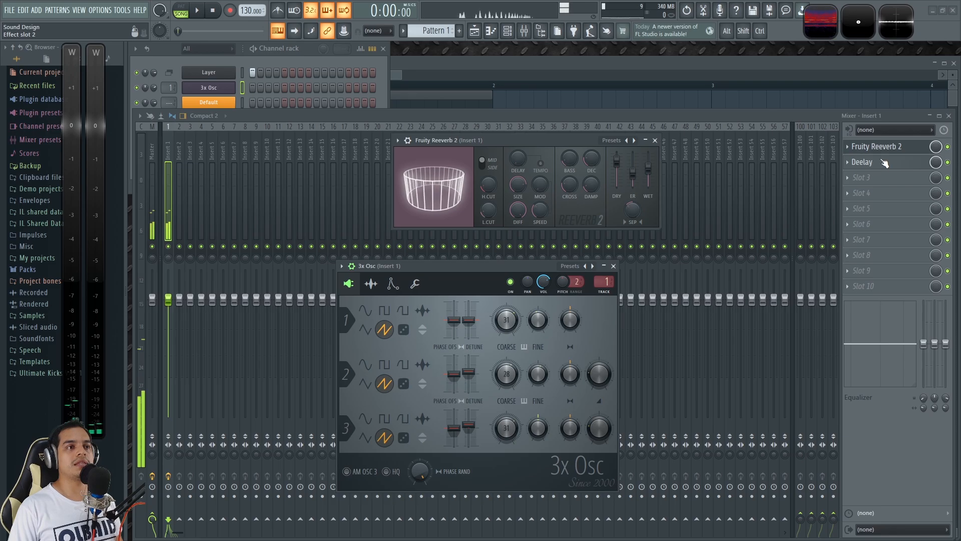
pyautogui.click(862, 162)
pyautogui.moveTo(675, 212); pyautogui.dragTo(547, 135)
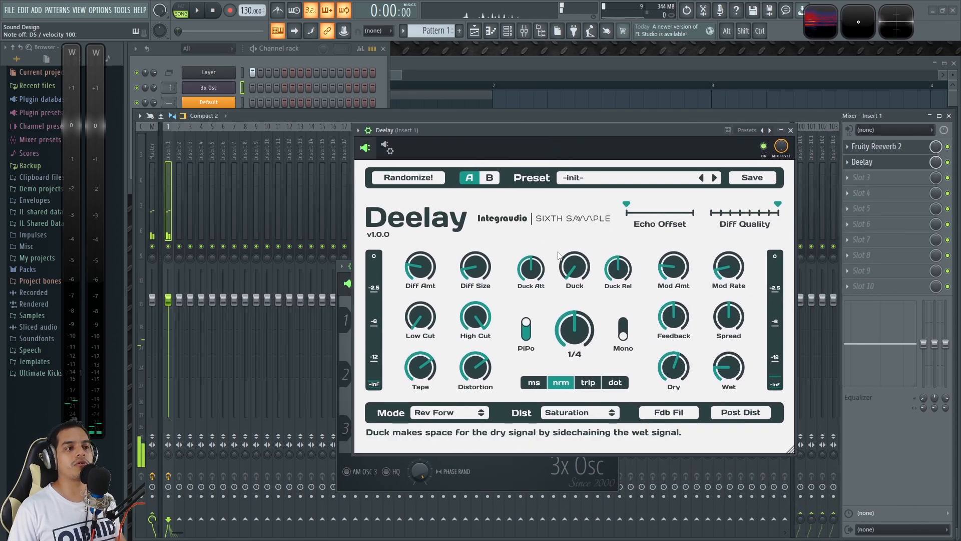
pyautogui.moveTo(566, 130); pyautogui.dragTo(515, 119)
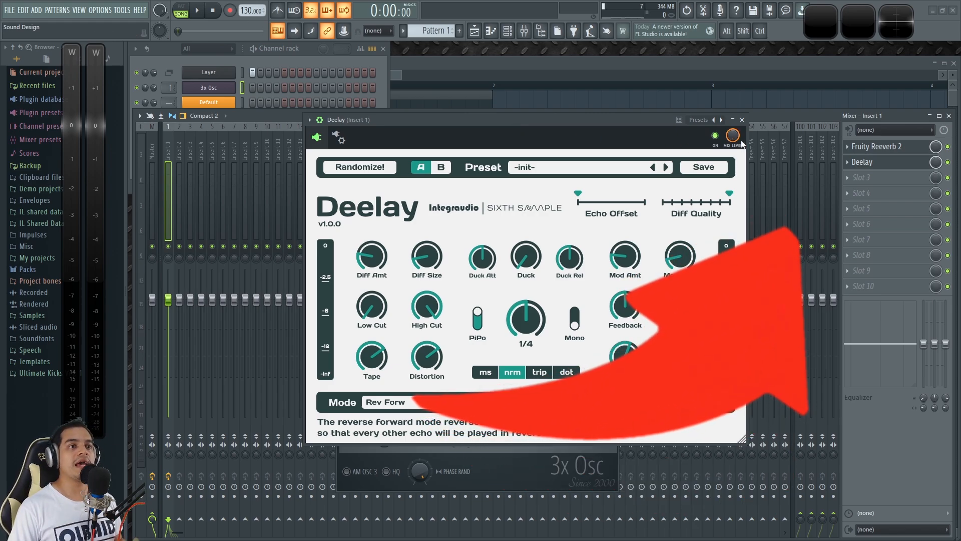
pyautogui.click(742, 119)
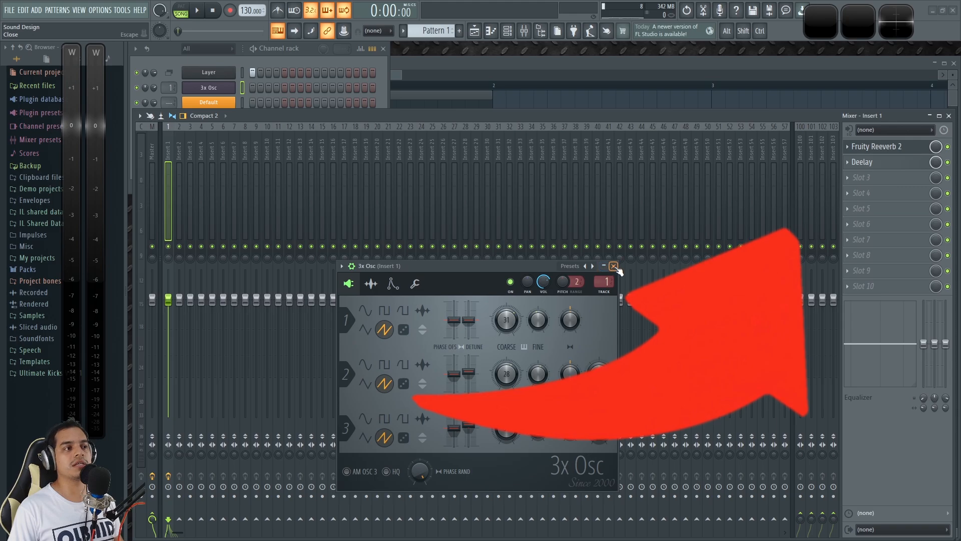
# Step: Play a test note to compare the sound with Insert 1's effects bypassed and enabled
pyautogui.moveTo(477, 262); pyautogui.dragTo(537, 65)
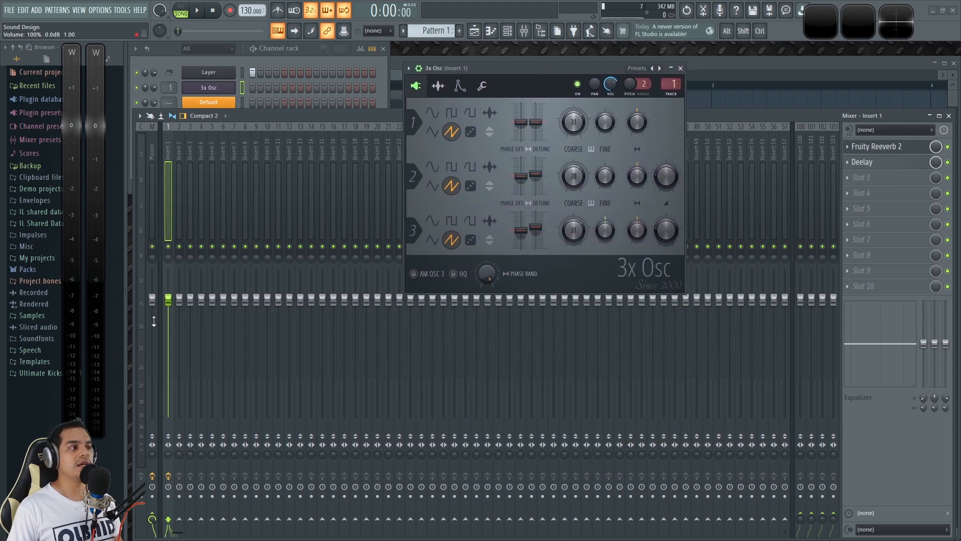
pyautogui.press('x')
pyautogui.click(171, 476)
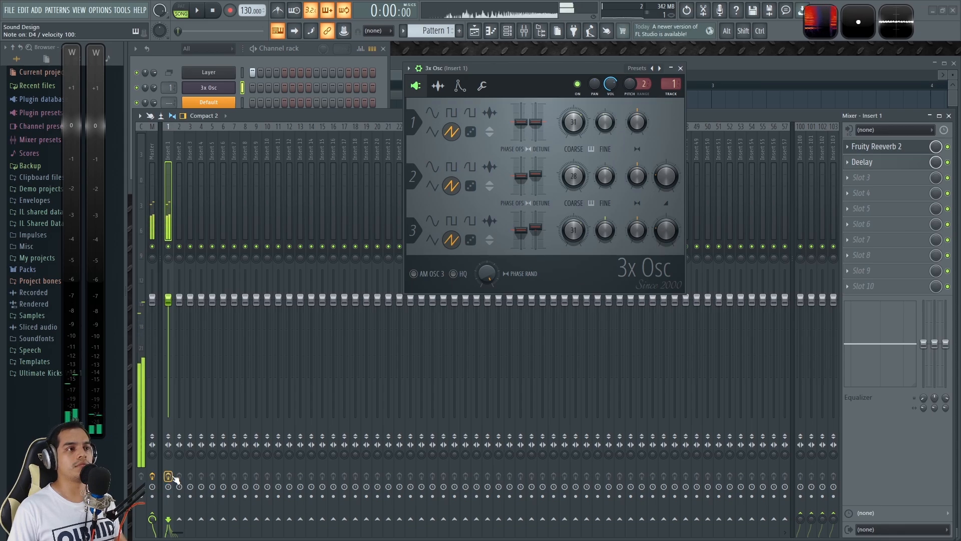
# Step: Move the Fruity Envelope Controller channel up to sit directly below the Layer channel in the channel rack
pyautogui.click(310, 50)
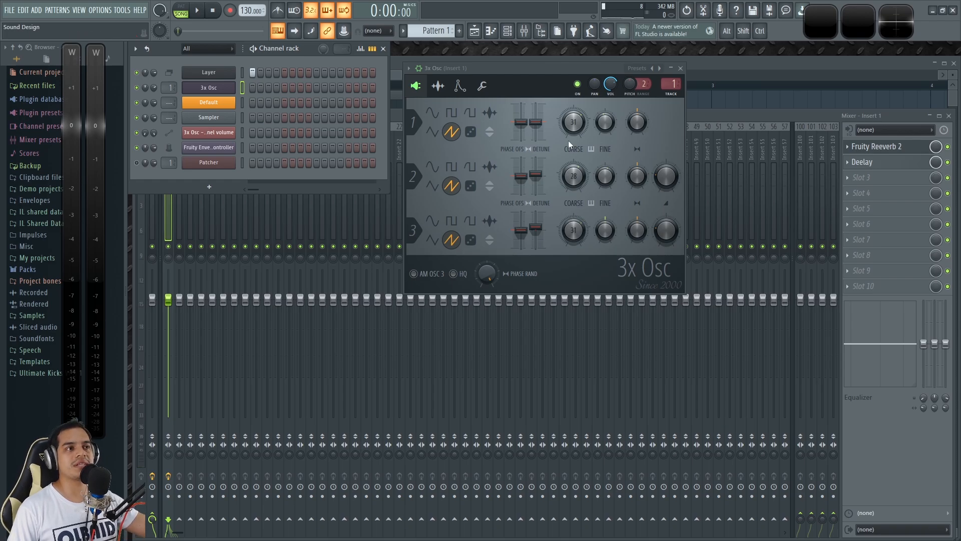
pyautogui.moveTo(545, 70); pyautogui.dragTo(554, 67)
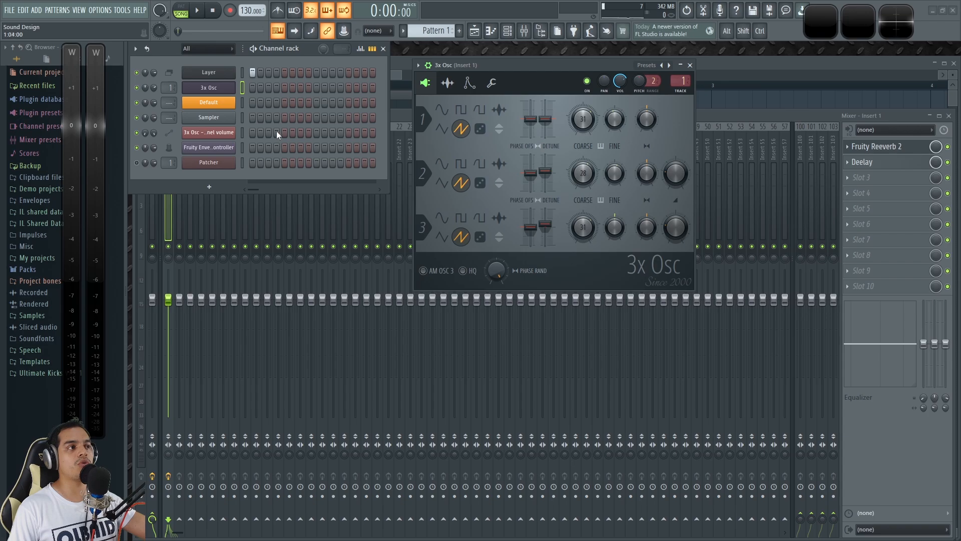
pyautogui.click(246, 151)
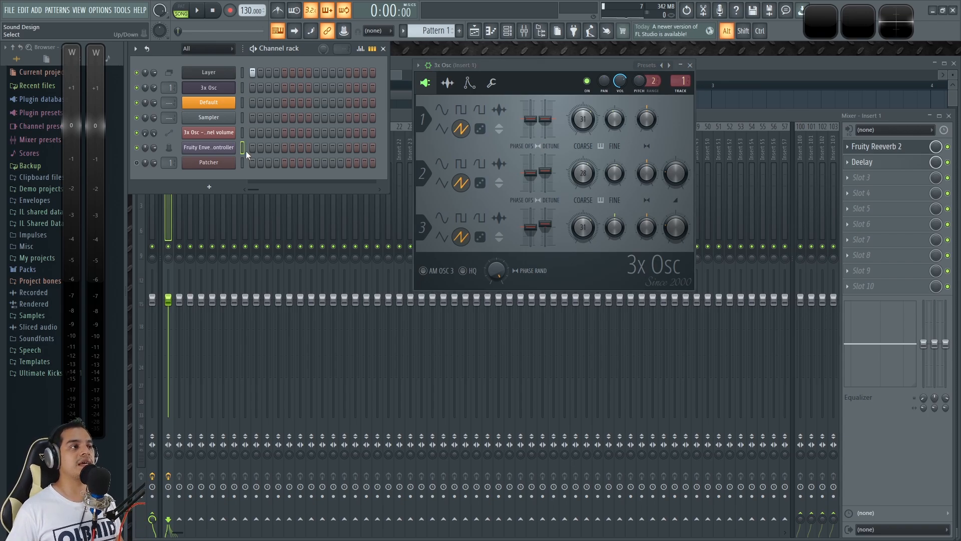
pyautogui.hotkey('alt', 'Up')
pyautogui.hotkey('alt', 'Up')
pyautogui.hotkey('alt', 'Up')
pyautogui.hotkey('alt', 'Up')
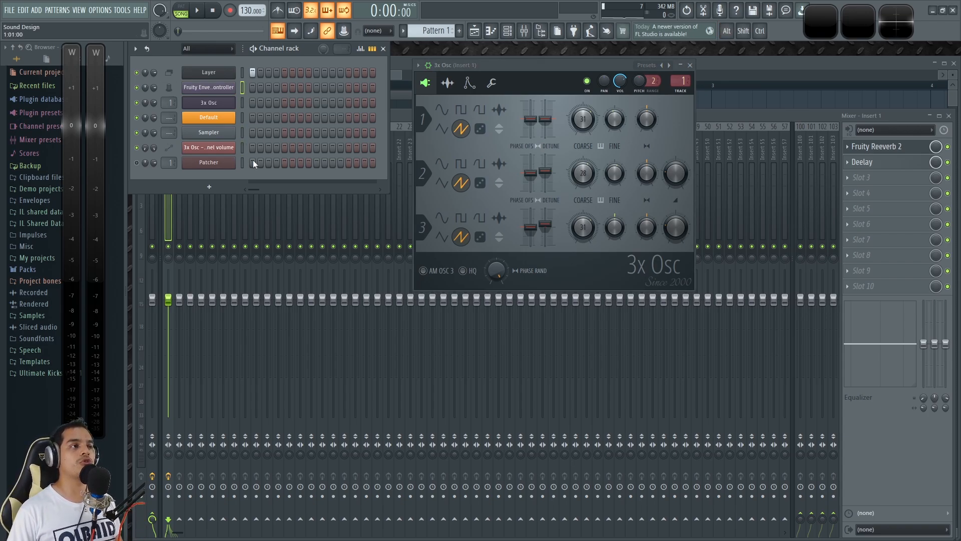
# Step: Open the Fruity Envelope Controller, enlarge its window and arrange it side by side with 3x Osc
pyautogui.click(210, 90)
pyautogui.moveTo(541, 167); pyautogui.dragTo(525, 314)
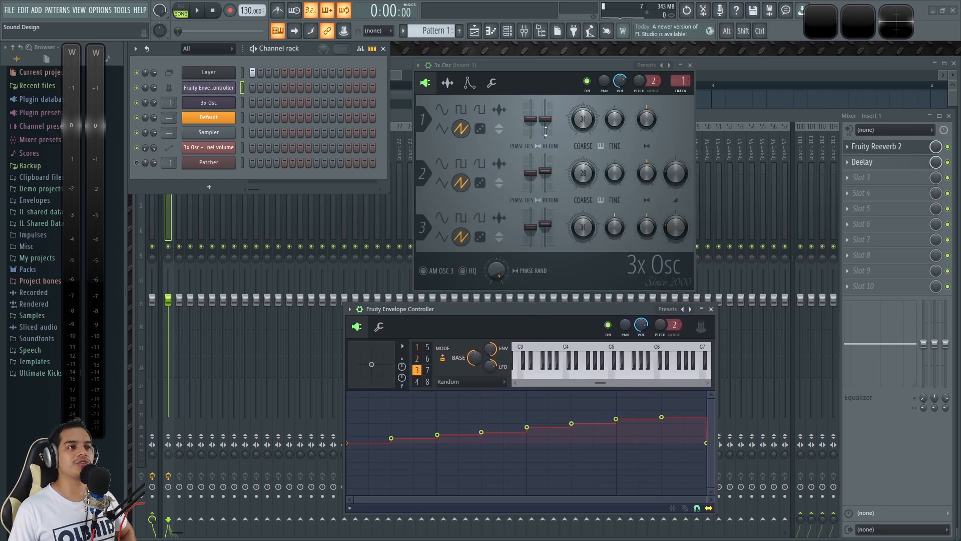
pyautogui.moveTo(538, 63); pyautogui.dragTo(658, 66)
pyautogui.moveTo(471, 309); pyautogui.dragTo(258, 88)
pyautogui.moveTo(498, 289); pyautogui.dragTo(626, 464)
pyautogui.moveTo(411, 90); pyautogui.dragTo(398, 152)
pyautogui.moveTo(727, 76); pyautogui.dragTo(708, 141)
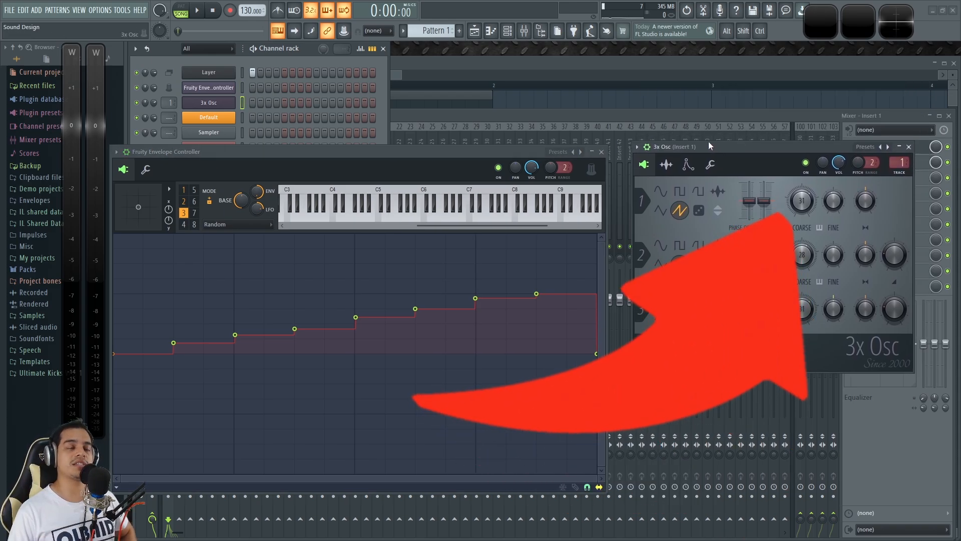
pyautogui.moveTo(374, 160); pyautogui.dragTo(380, 151)
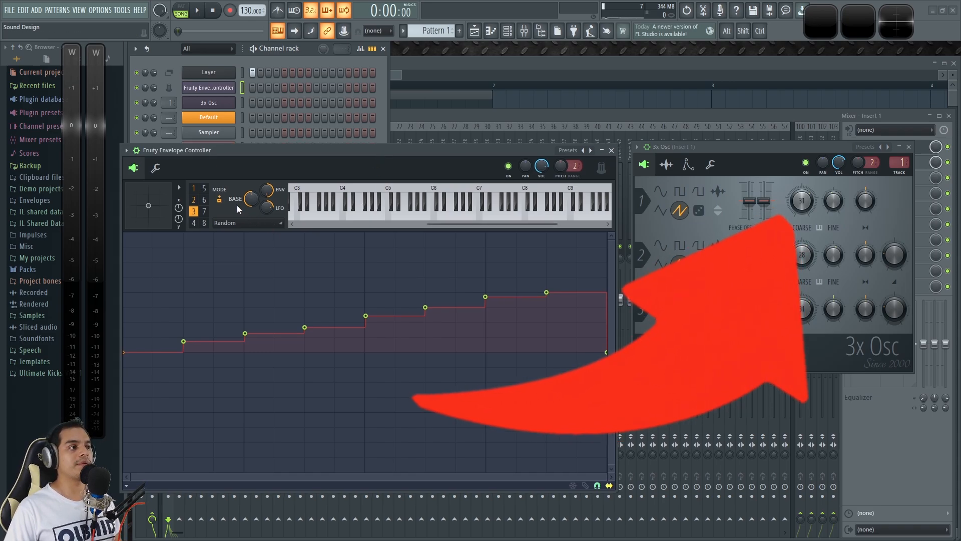
# Step: Look through the Fruity Envelope Controller's articulators and check the modes available for articulator 1
pyautogui.click(195, 188)
pyautogui.click(195, 223)
pyautogui.click(204, 200)
pyautogui.click(205, 212)
pyautogui.click(205, 222)
pyautogui.click(195, 223)
pyautogui.click(195, 211)
pyautogui.click(194, 200)
pyautogui.click(194, 188)
pyautogui.click(228, 223)
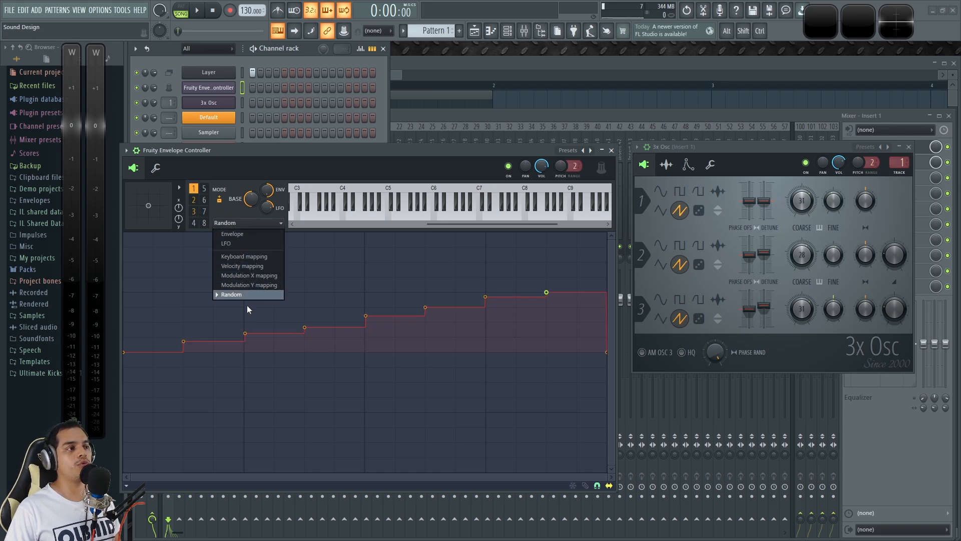
pyautogui.click(349, 149)
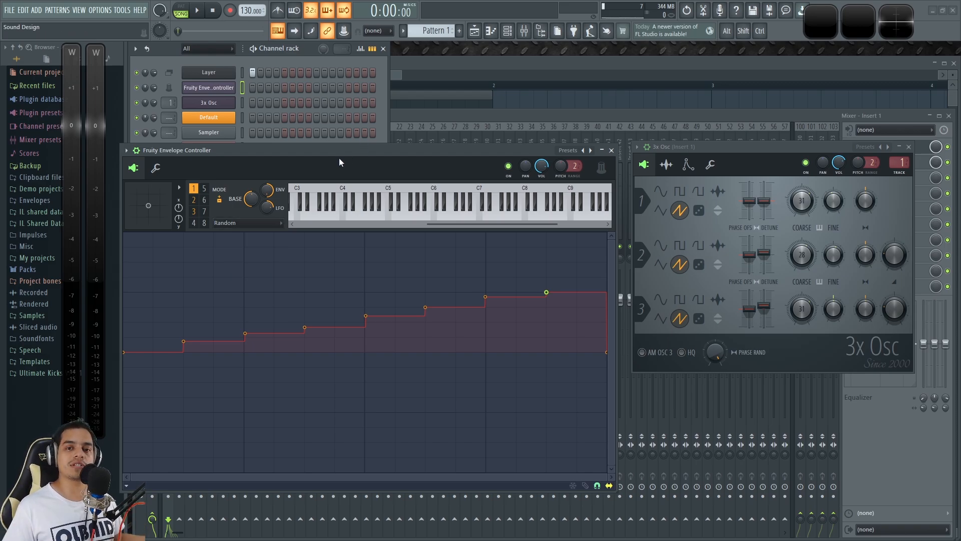
# Step: Review the remote control settings of the three 3x Osc coarse pitches to see which articulator each is linked to
pyautogui.moveTo(729, 146); pyautogui.dragTo(723, 148)
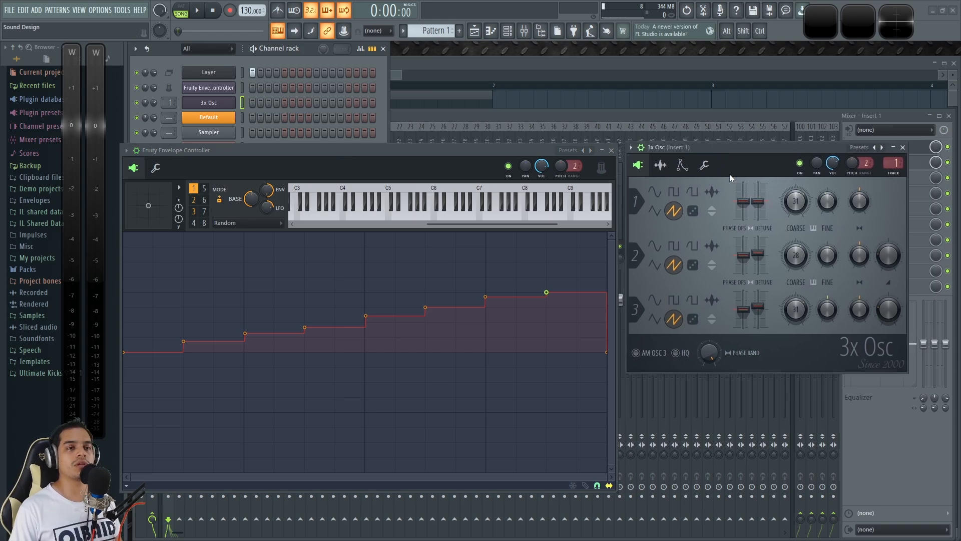
pyautogui.rightClick(795, 203)
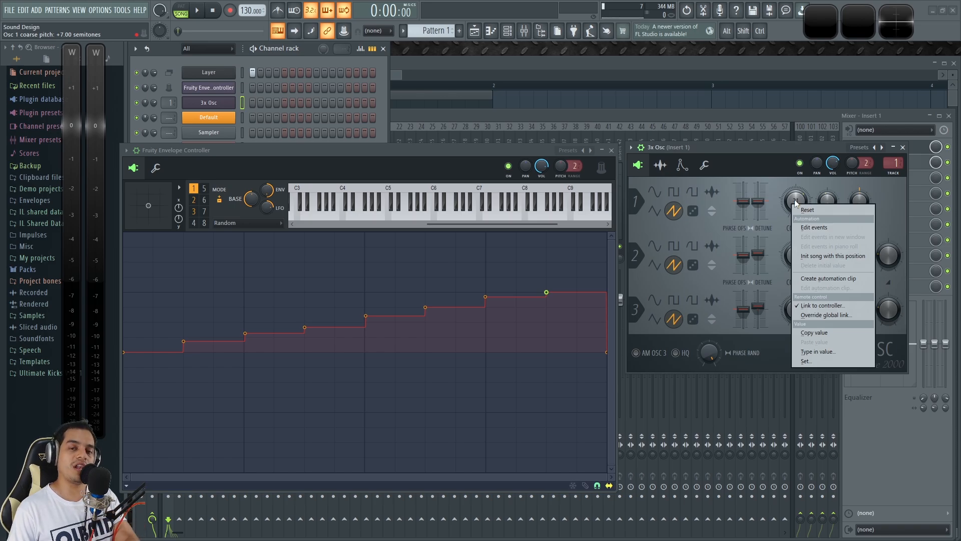
pyautogui.click(818, 306)
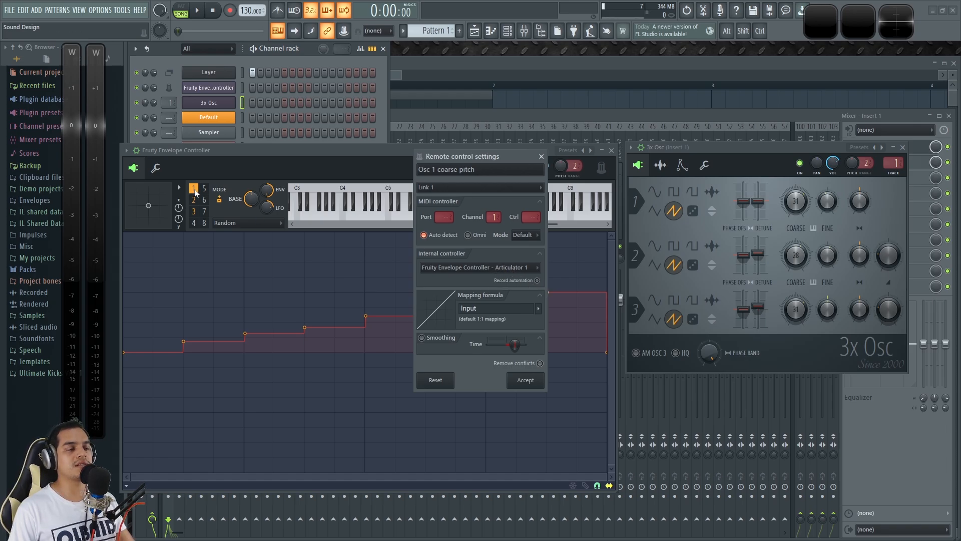
pyautogui.click(541, 156)
pyautogui.rightClick(800, 256)
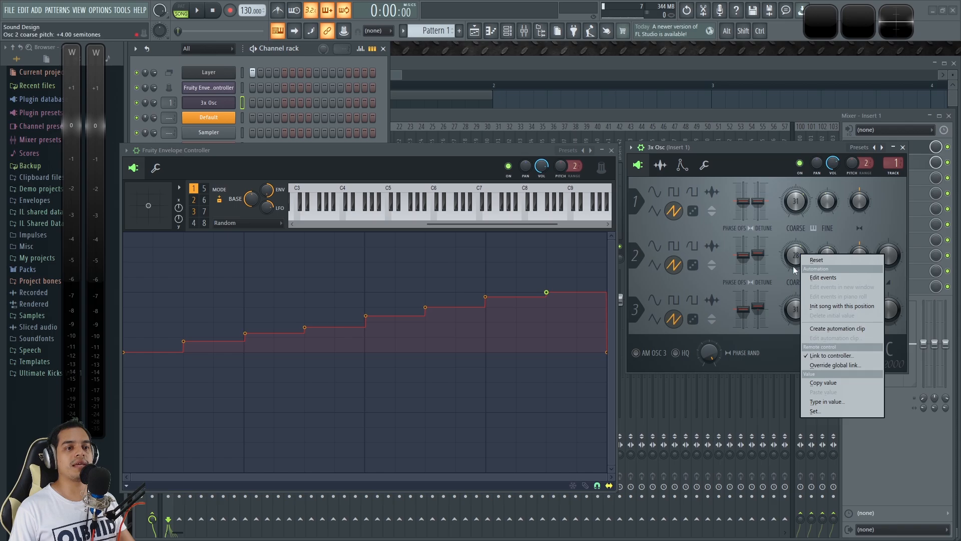
pyautogui.click(822, 356)
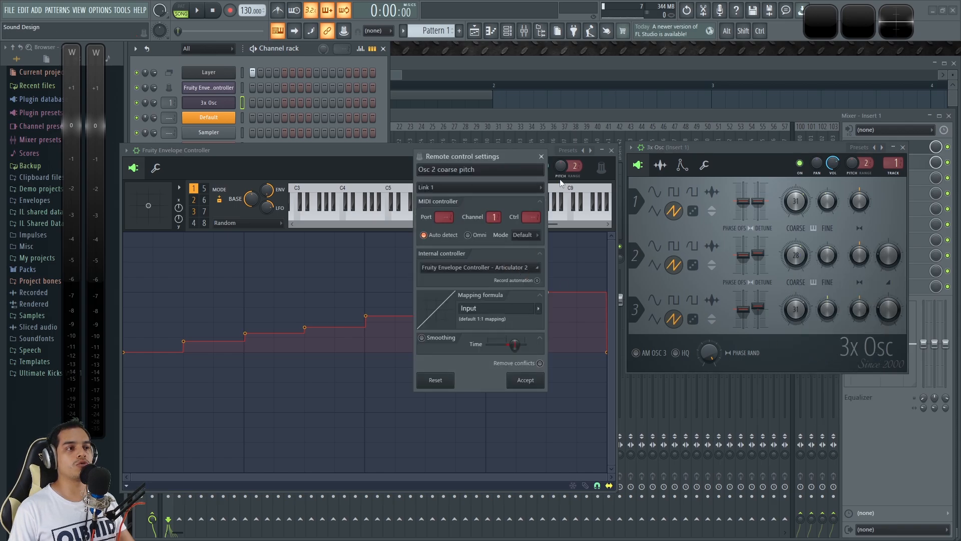
pyautogui.click(541, 157)
pyautogui.rightClick(799, 308)
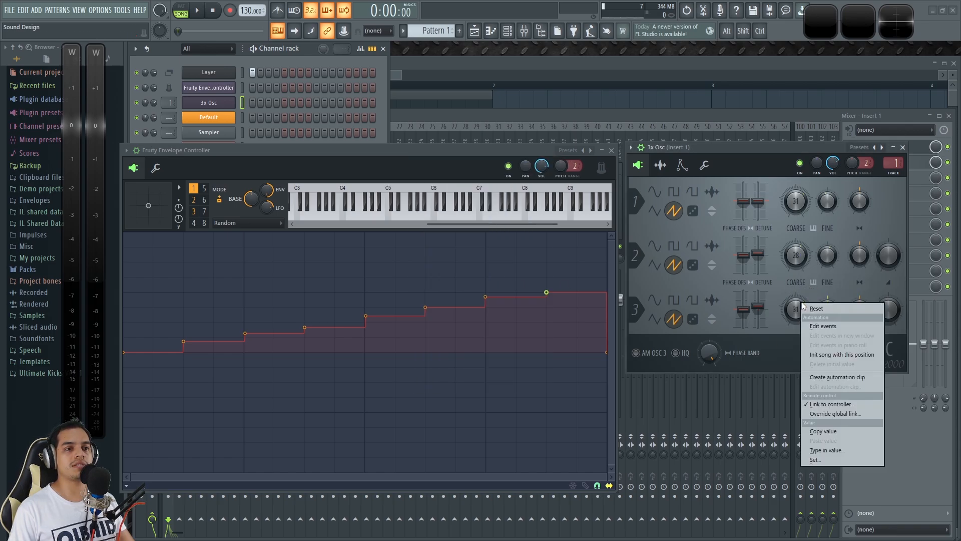
pyautogui.click(832, 414)
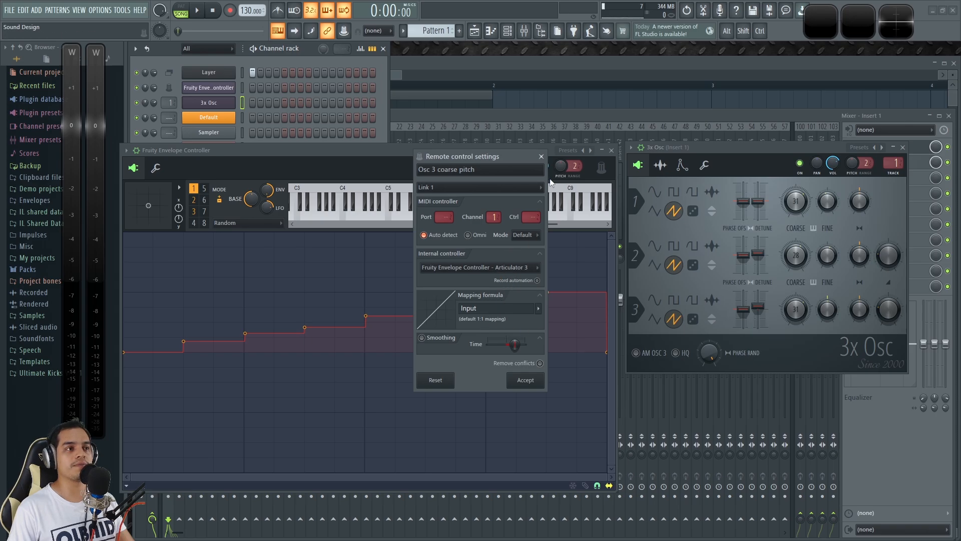
pyautogui.click(541, 156)
pyautogui.moveTo(510, 148); pyautogui.dragTo(511, 154)
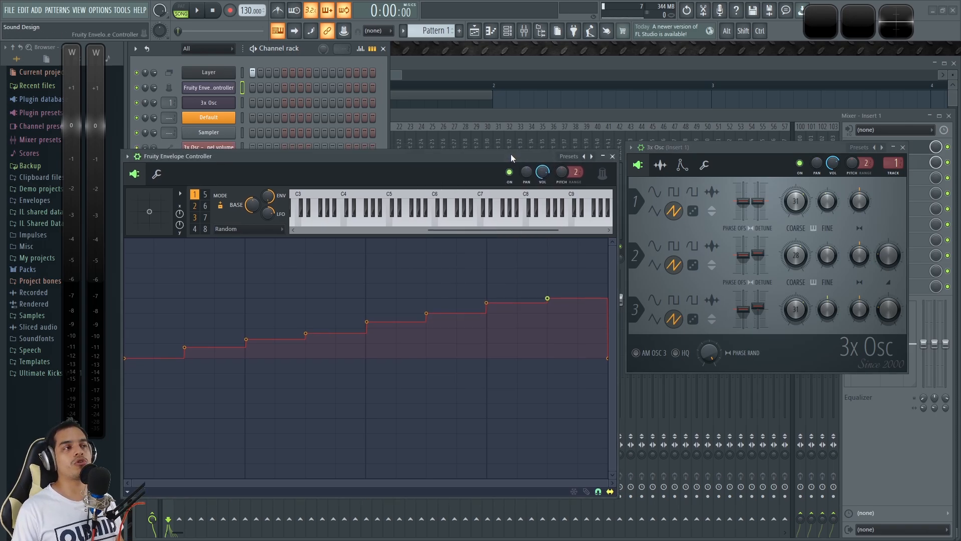
# Step: Open the Fruity Envelope Controller's piano roll and sound a few keys around C7 to E7 while observing 3x Osc's coarse pitches
pyautogui.click(307, 47)
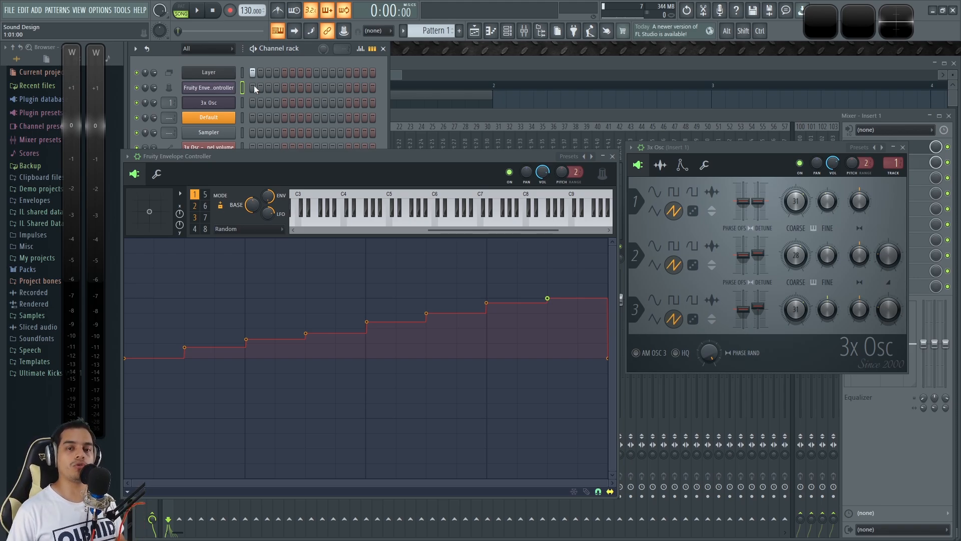
pyautogui.rightClick(209, 87)
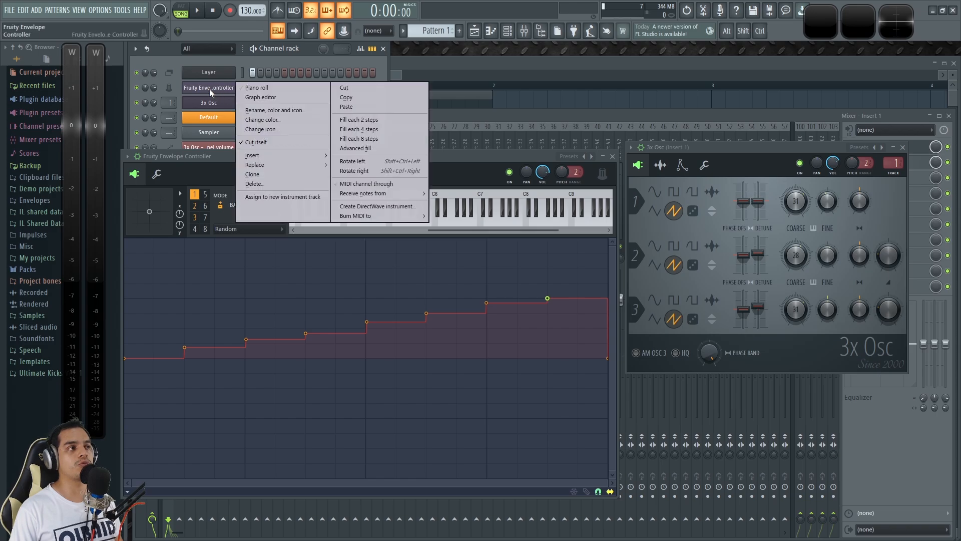
pyautogui.click(280, 88)
pyautogui.click(182, 131)
pyautogui.click(181, 117)
pyautogui.click(182, 131)
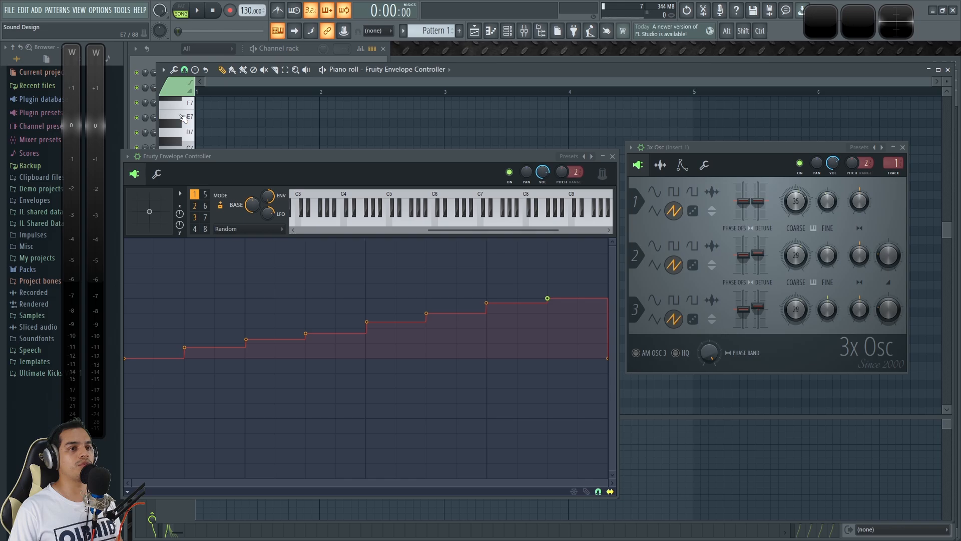
pyautogui.moveTo(285, 156); pyautogui.dragTo(290, 206)
pyautogui.click(185, 148)
pyautogui.click(182, 131)
pyautogui.moveTo(509, 205); pyautogui.dragTo(509, 153)
pyautogui.click(948, 71)
# Step: Display articulator 1's Envelope part in the Fruity Envelope Controller and switch that envelope off
pyautogui.moveTo(386, 154); pyautogui.dragTo(386, 148)
pyautogui.click(237, 223)
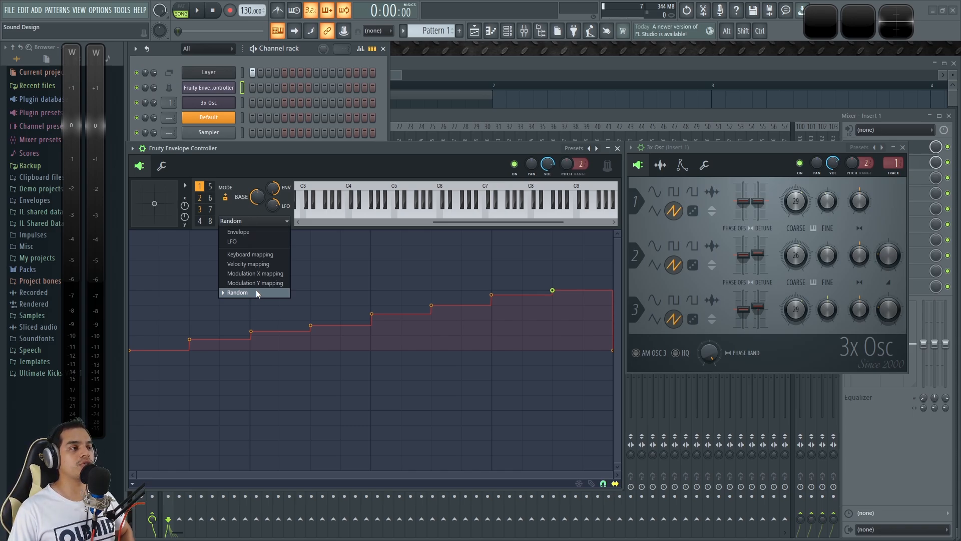
pyautogui.click(248, 232)
pyautogui.moveTo(302, 150); pyautogui.dragTo(347, 128)
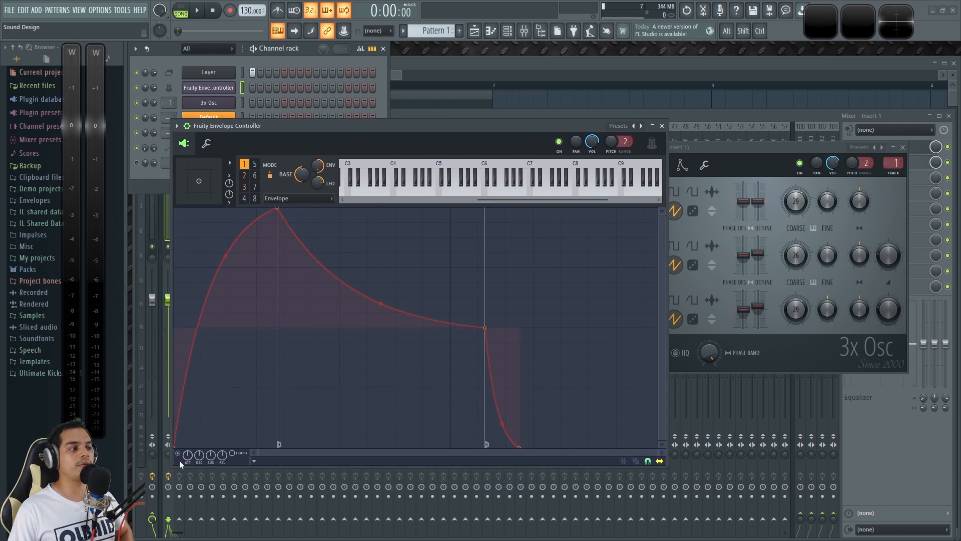
pyautogui.click(178, 453)
# Step: Look through the part choices of articulators 1, 2 and 3, and return articulator 1 to its Random part
pyautogui.click(280, 199)
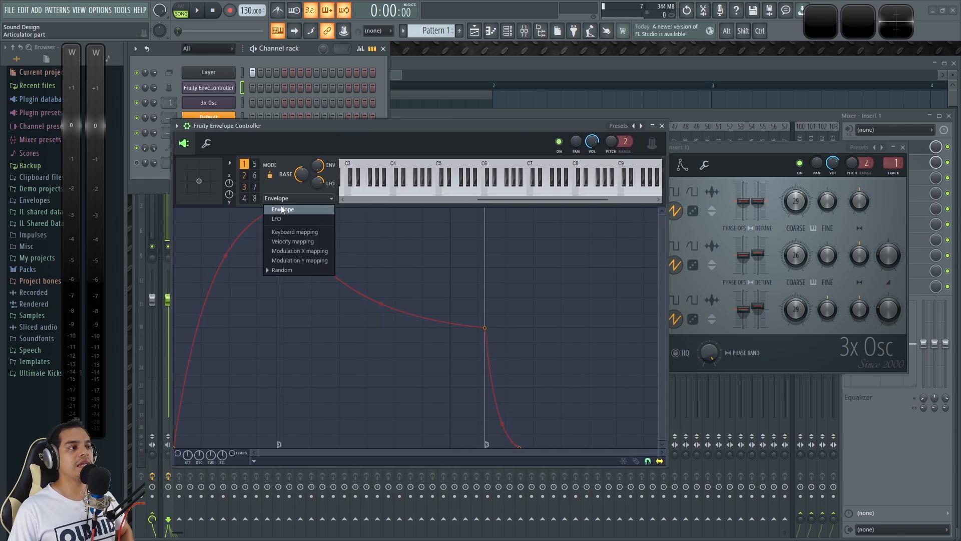
pyautogui.click(244, 175)
pyautogui.click(276, 199)
pyautogui.click(244, 186)
pyautogui.click(279, 198)
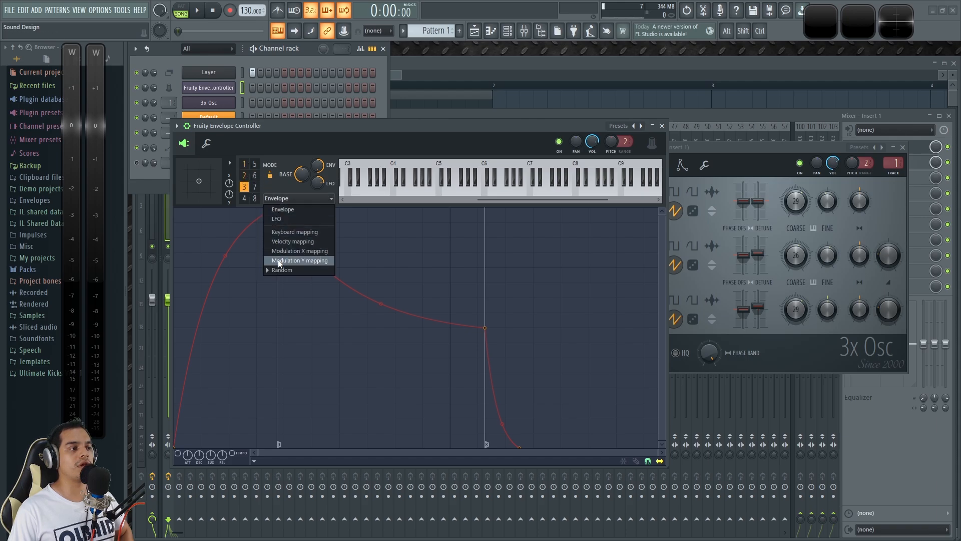
pyautogui.click(243, 164)
pyautogui.moveTo(386, 126); pyautogui.dragTo(374, 127)
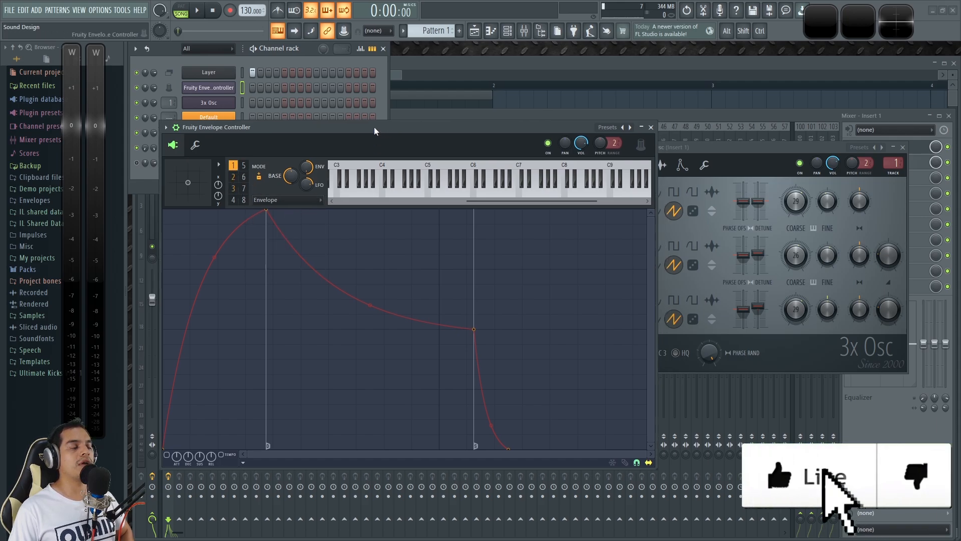
pyautogui.click(290, 200)
pyautogui.click(269, 272)
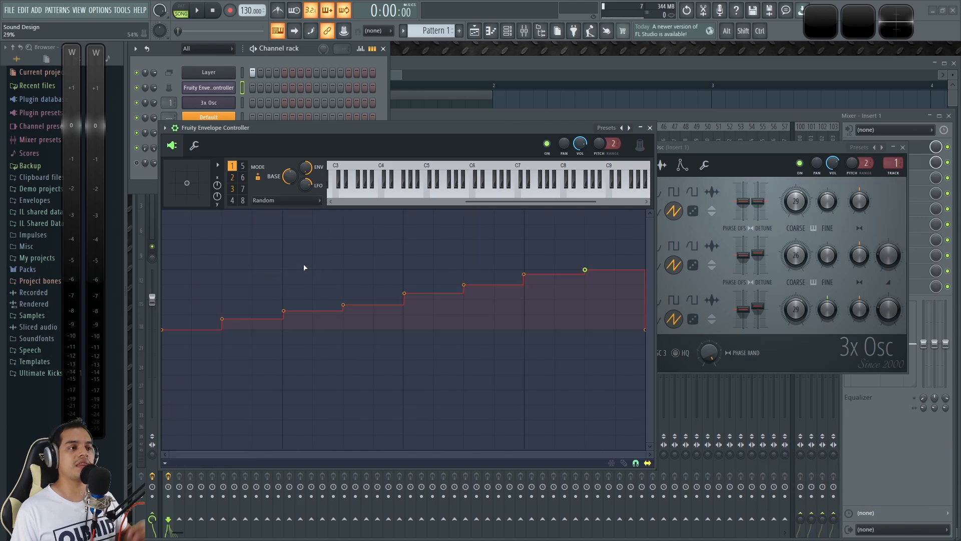
# Step: Enlarge the Fruity Envelope Controller window and reposition it over the mixer
pyautogui.moveTo(336, 128); pyautogui.dragTo(354, 78)
pyautogui.moveTo(674, 411); pyautogui.dragTo(698, 411)
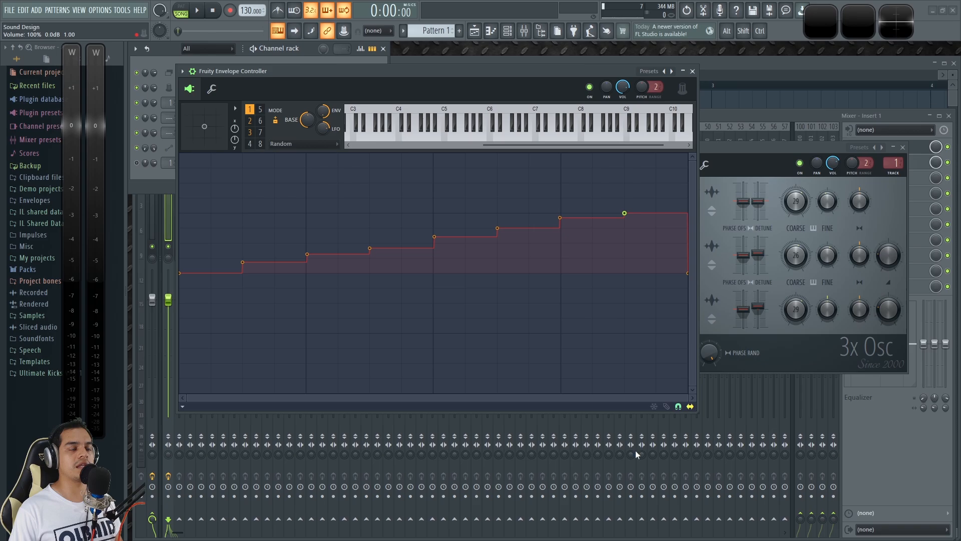
pyautogui.moveTo(540, 82); pyautogui.dragTo(571, 97)
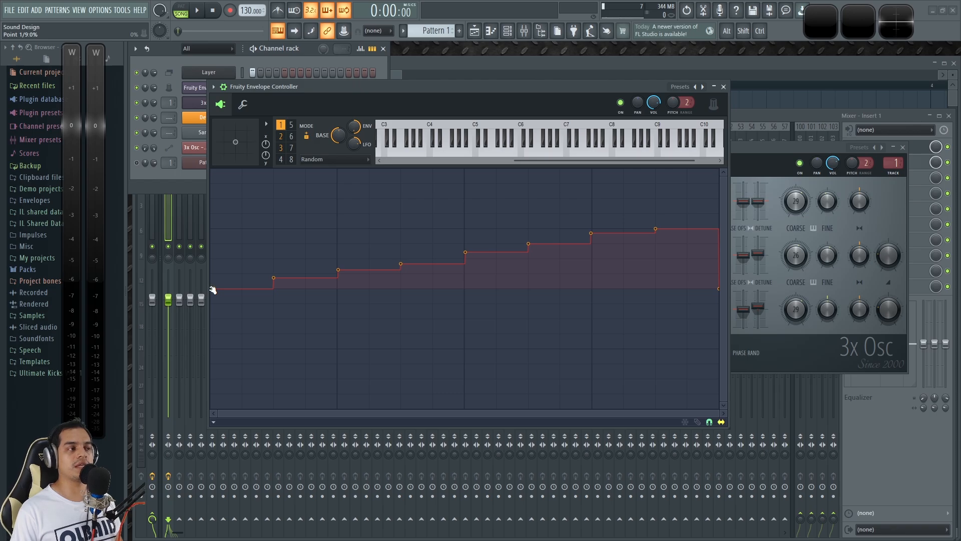
# Step: Shape articulator 4's Random curve as a rising line from about -50% to 50% and trigger a test note
pyautogui.click(281, 160)
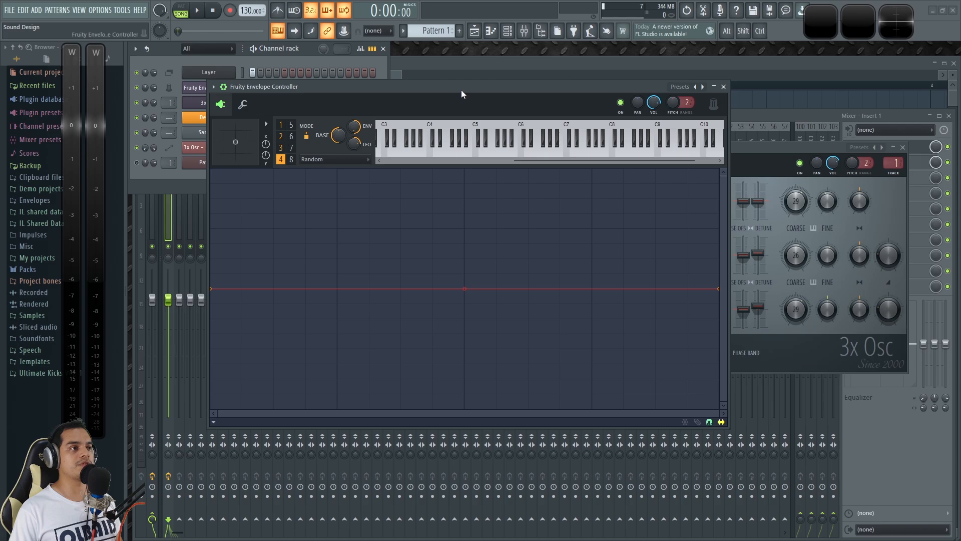
pyautogui.moveTo(461, 89); pyautogui.dragTo(437, 125)
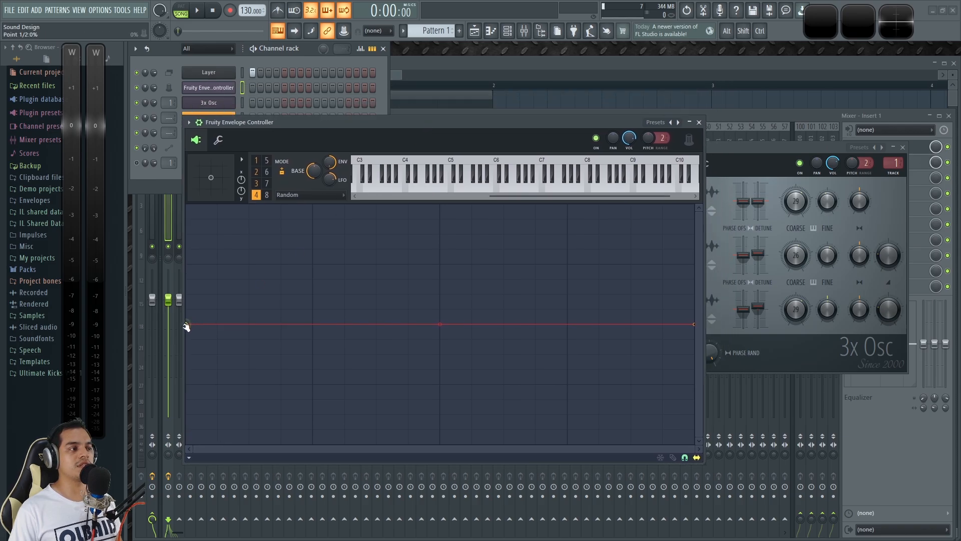
pyautogui.moveTo(693, 325)
pyautogui.mouseDown()
pyautogui.moveTo(704, 191)
pyautogui.moveTo(698, 457)
pyautogui.moveTo(701, 323)
pyautogui.mouseUp()
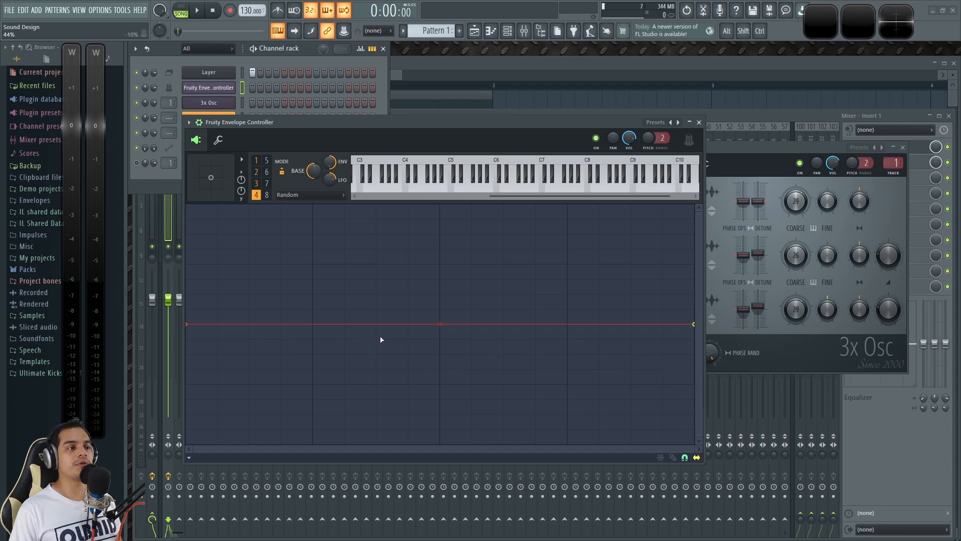
pyautogui.moveTo(187, 324); pyautogui.dragTo(188, 384)
pyautogui.moveTo(694, 324); pyautogui.dragTo(706, 264)
pyautogui.moveTo(495, 122)
pyautogui.mouseDown()
pyautogui.moveTo(510, 132)
pyautogui.moveTo(510, 123)
pyautogui.mouseUp()
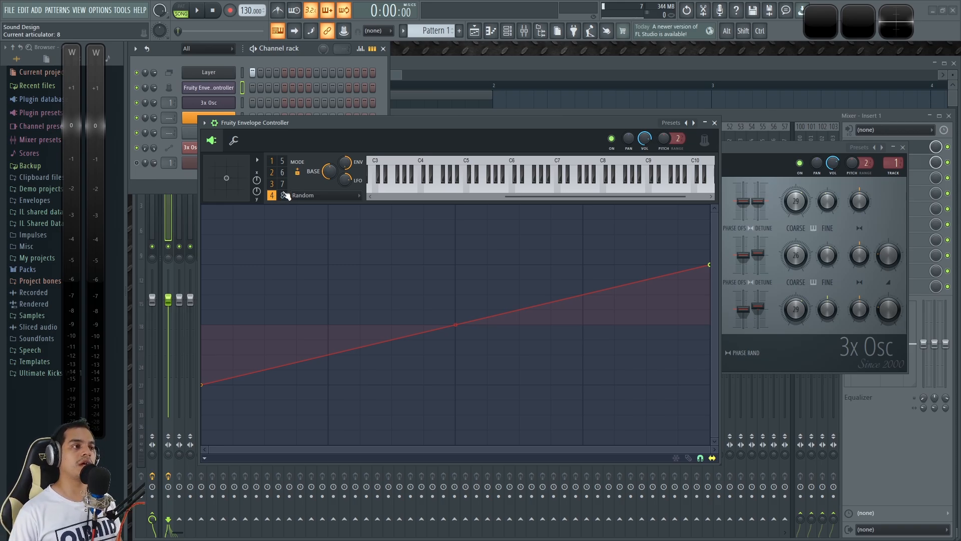
pyautogui.click(469, 188)
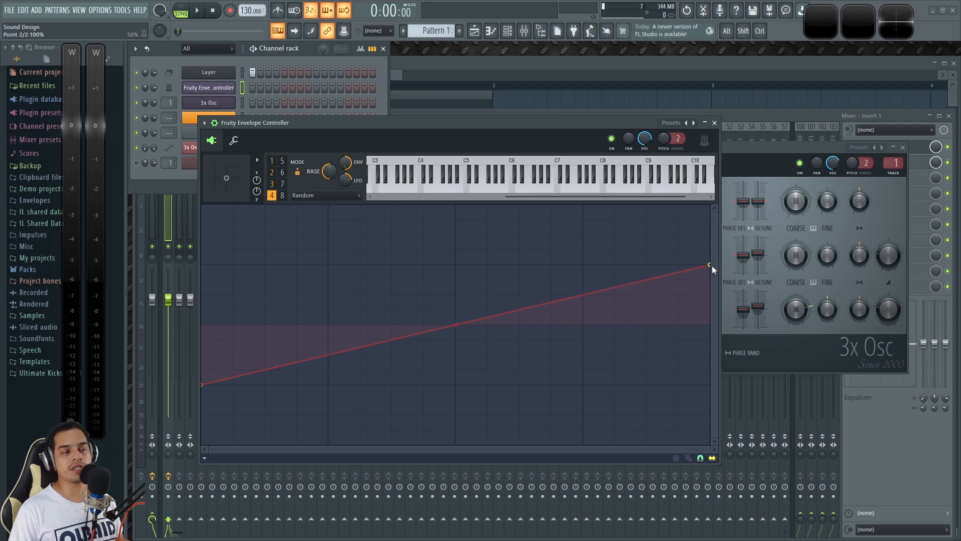
pyautogui.moveTo(607, 121); pyautogui.dragTo(598, 184)
pyautogui.rightClick(821, 159)
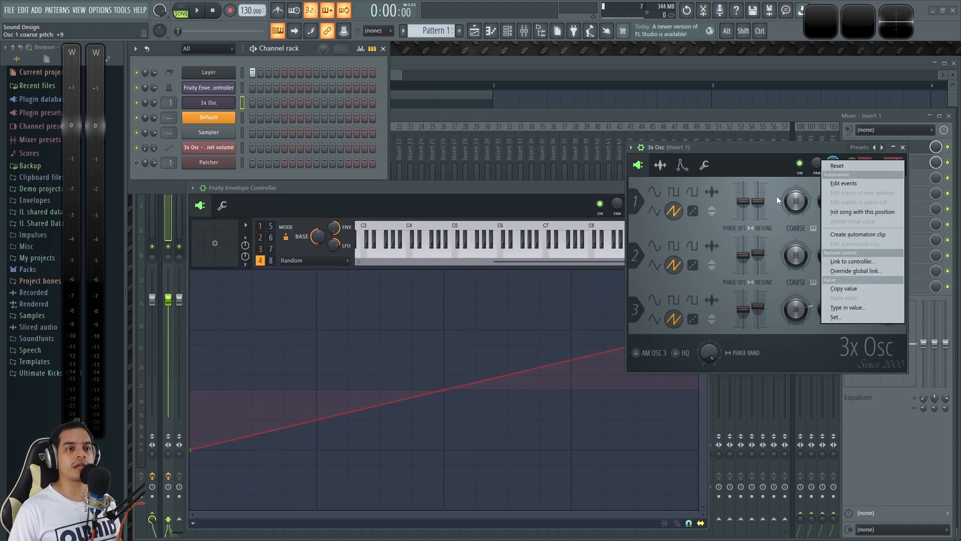
pyautogui.click(849, 261)
pyautogui.click(514, 260)
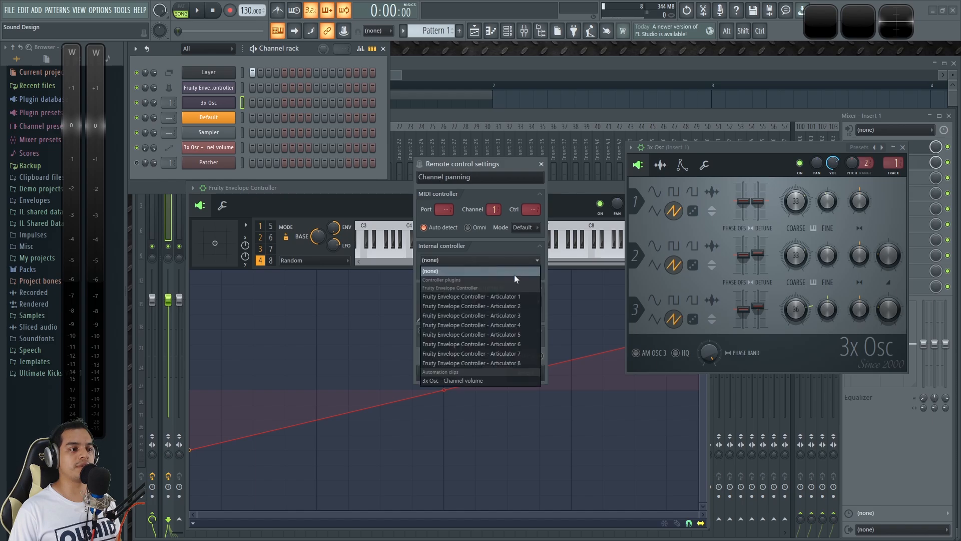
pyautogui.click(504, 328)
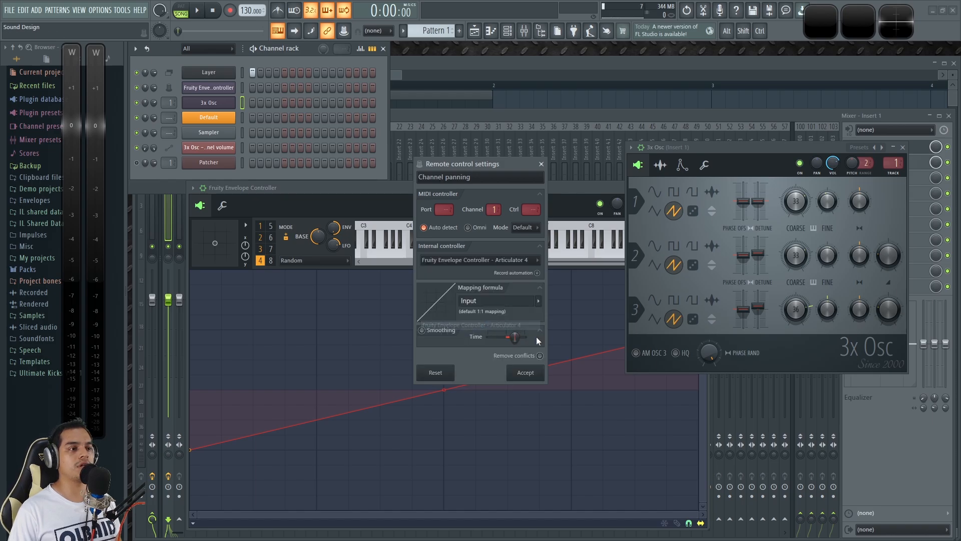
pyautogui.click(524, 373)
# Step: Select only the Fruity Envelope Controller channel and play repeated test notes while observing 3x Osc's panning
pyautogui.click(241, 91)
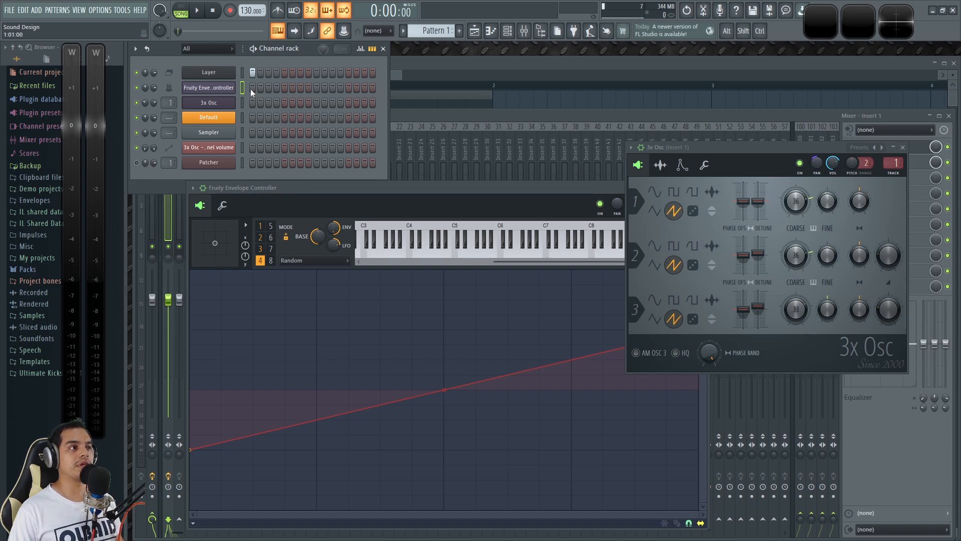
pyautogui.press('z')
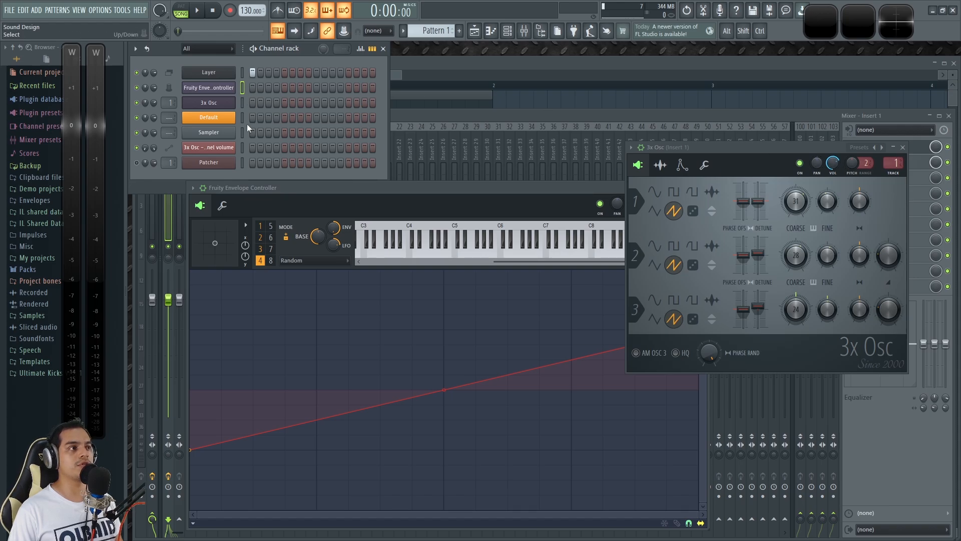
pyautogui.click(242, 88)
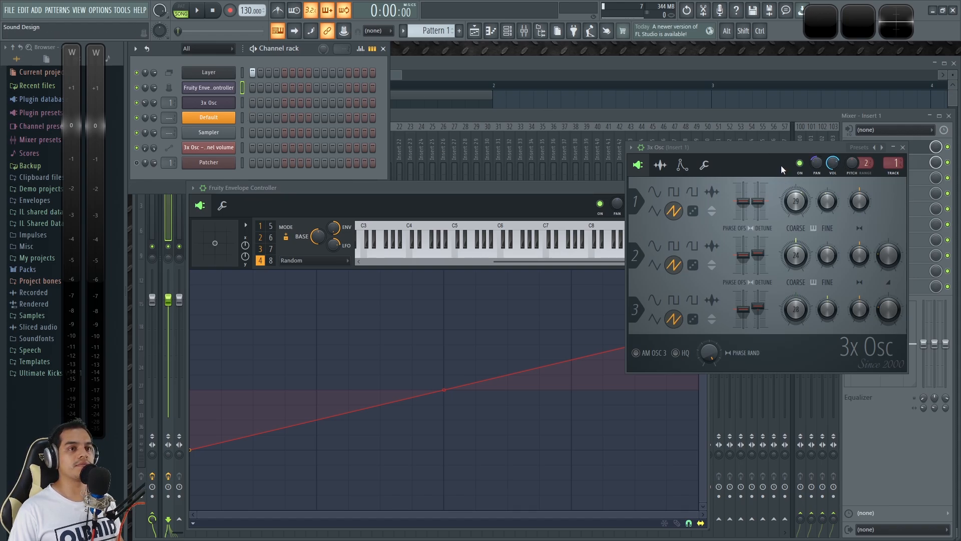
pyautogui.press('q')
pyautogui.press('q')
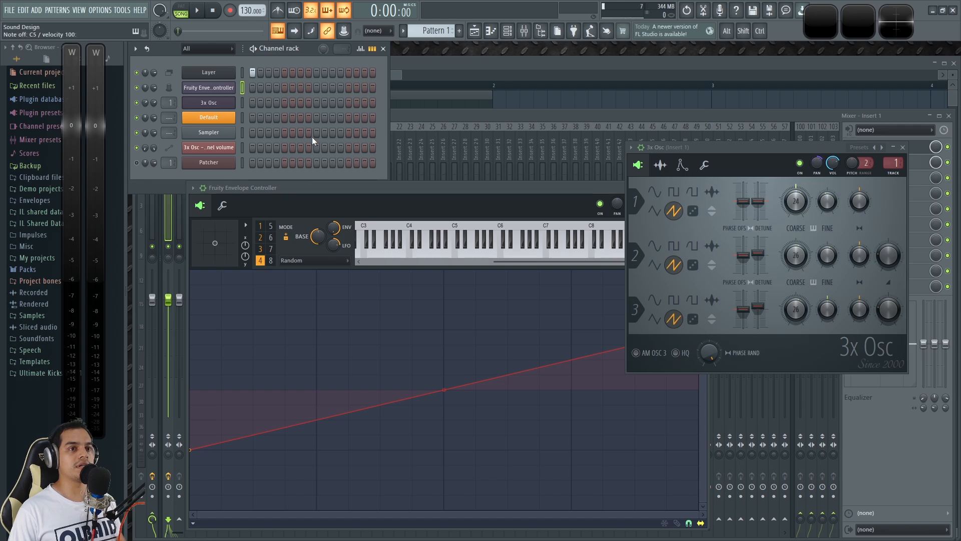
pyautogui.press('q')
pyautogui.press('q')
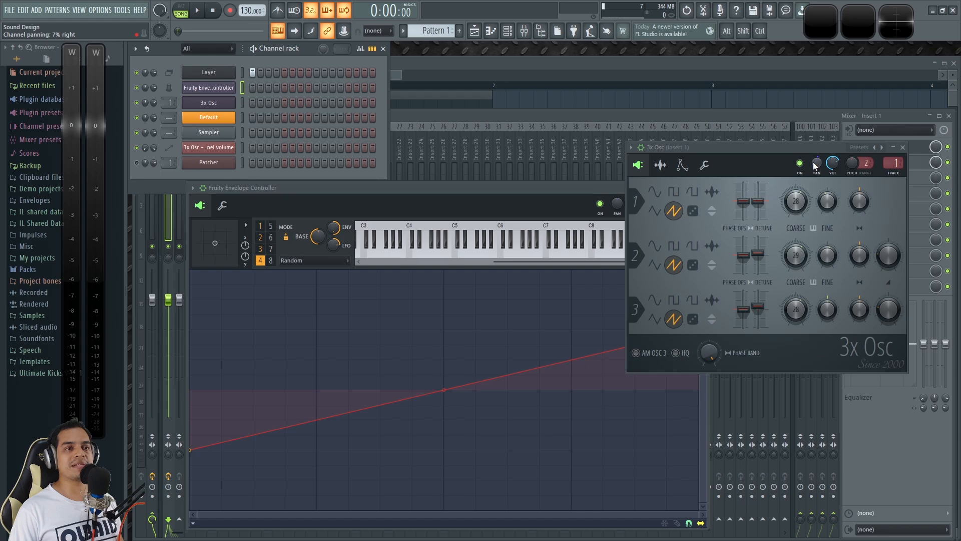
pyautogui.moveTo(817, 167); pyautogui.dragTo(817, 206)
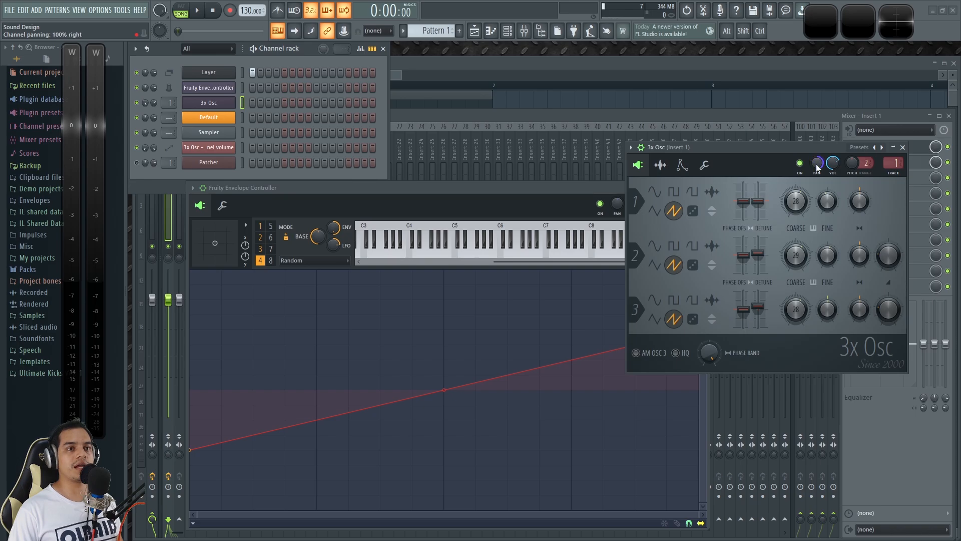
pyautogui.click(554, 189)
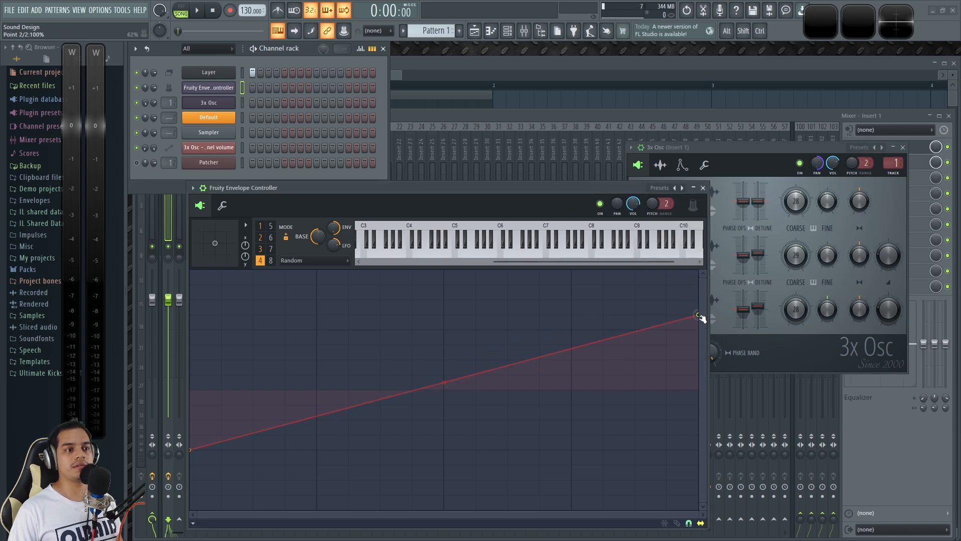
pyautogui.moveTo(193, 452); pyautogui.dragTo(175, 329)
pyautogui.moveTo(699, 329); pyautogui.dragTo(699, 271)
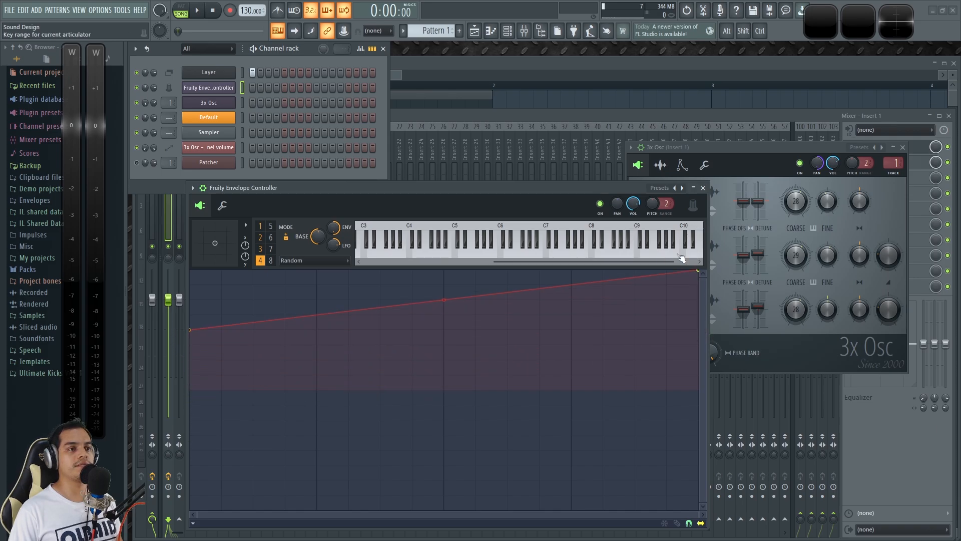
# Step: Play test notes through the Fruity Envelope Controller and 3x Osc channels while observing the panning, and switch playback to pattern mode
pyautogui.click(241, 100)
pyautogui.click(242, 88)
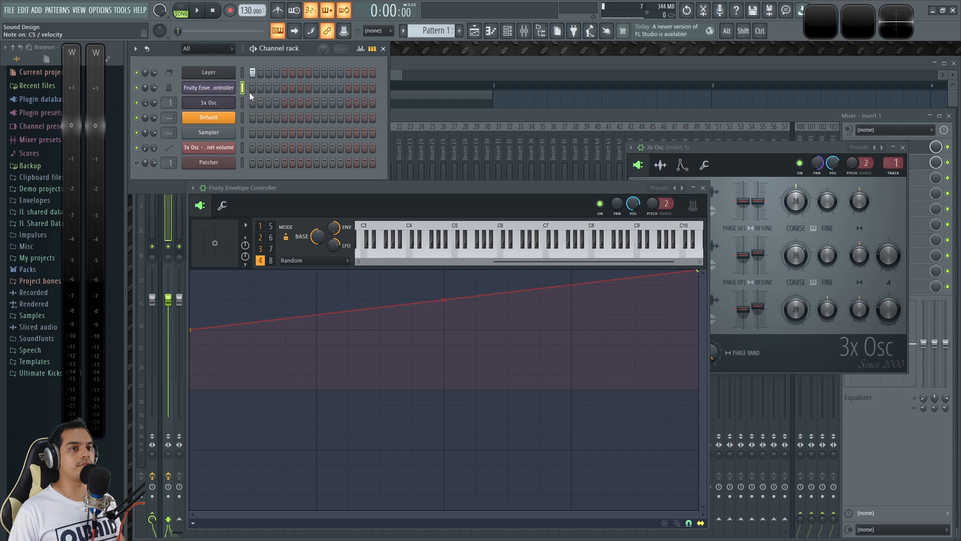
pyautogui.click(793, 200)
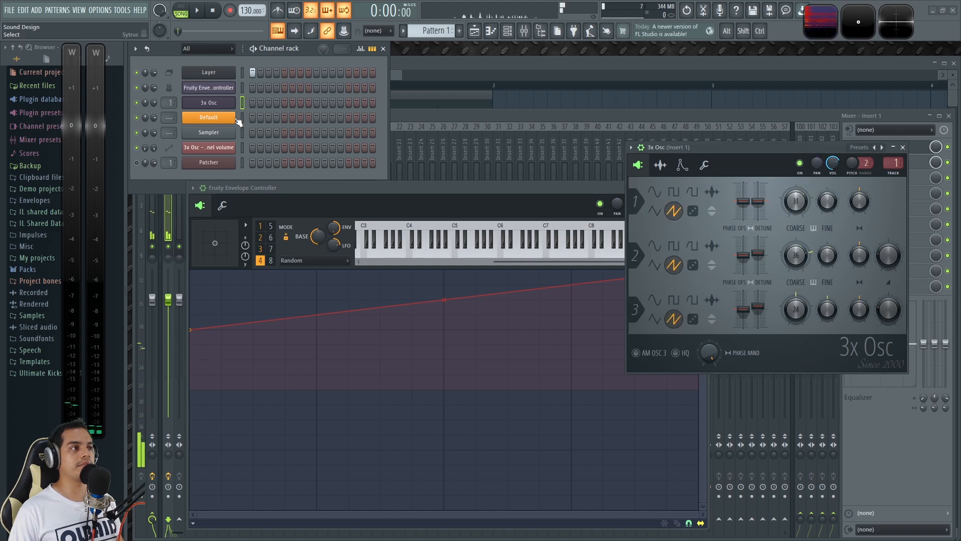
pyautogui.click(242, 87)
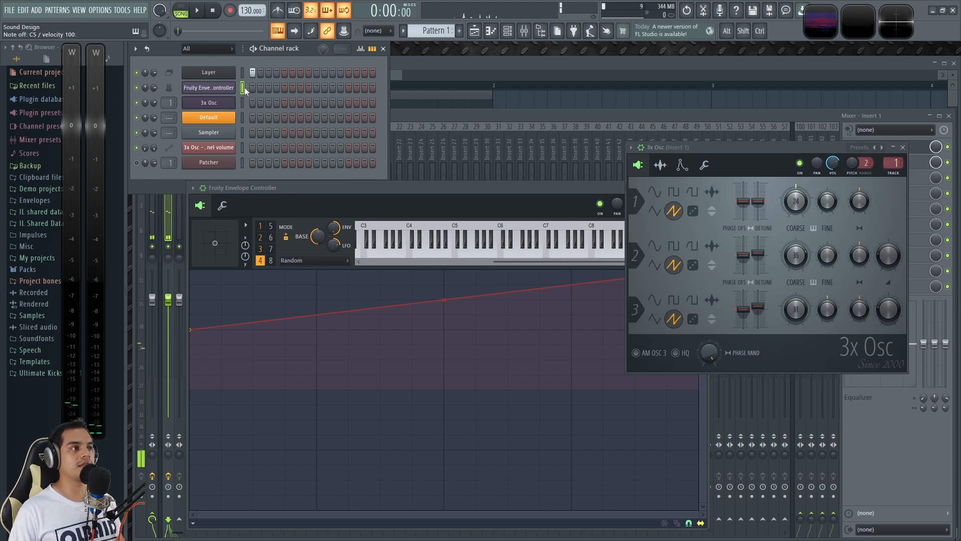
pyautogui.click(185, 16)
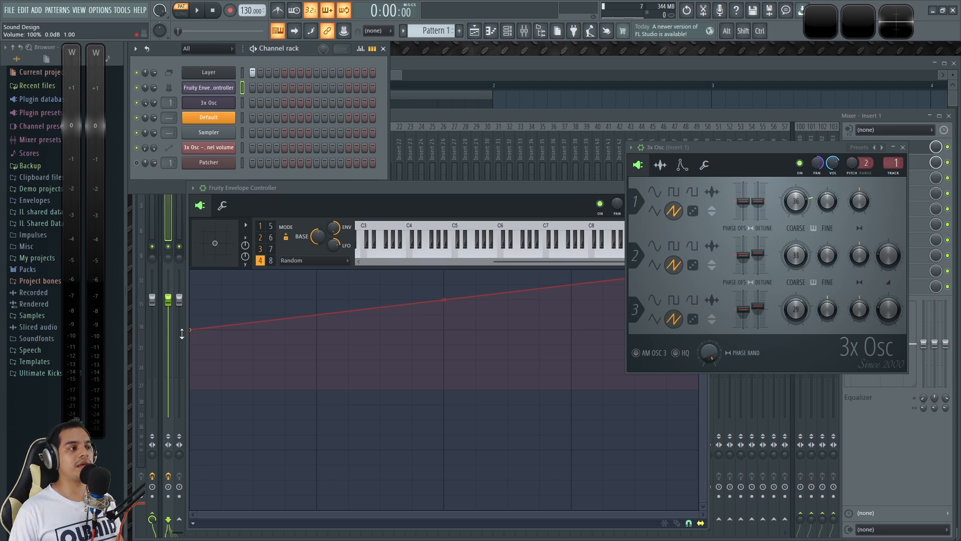
# Step: Turn articulator 4's rising Random line into an abrupt step at its midpoint, jumping from about 50% to 100%
pyautogui.moveTo(444, 299); pyautogui.dragTo(443, 278)
pyautogui.rightClick(444, 278)
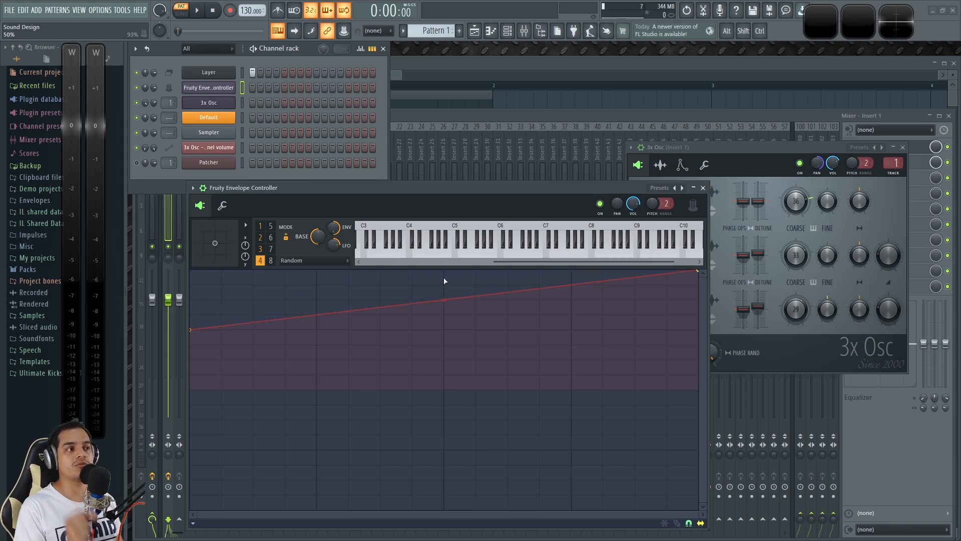
pyautogui.rightClick(445, 315)
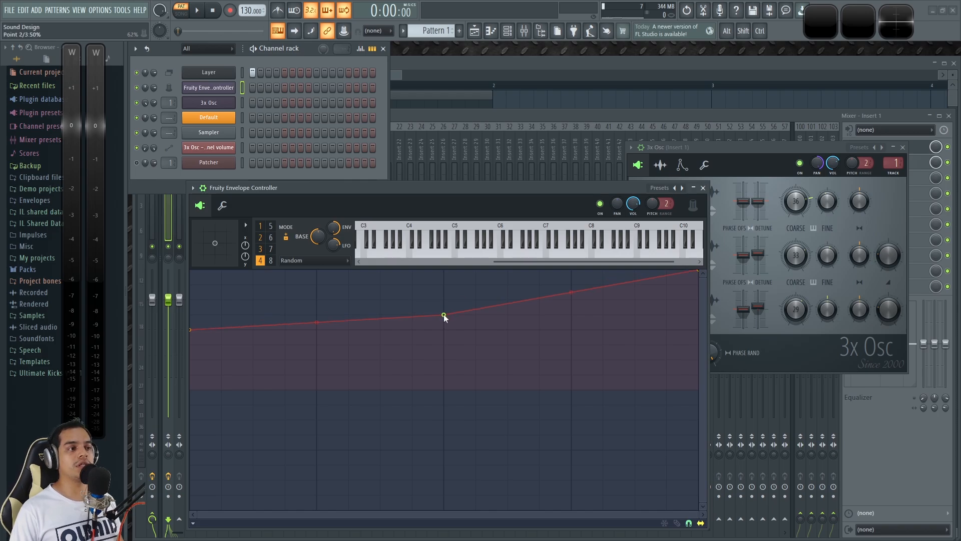
pyautogui.rightClick(443, 314)
pyautogui.click(467, 346)
pyautogui.moveTo(446, 314); pyautogui.dragTo(446, 273)
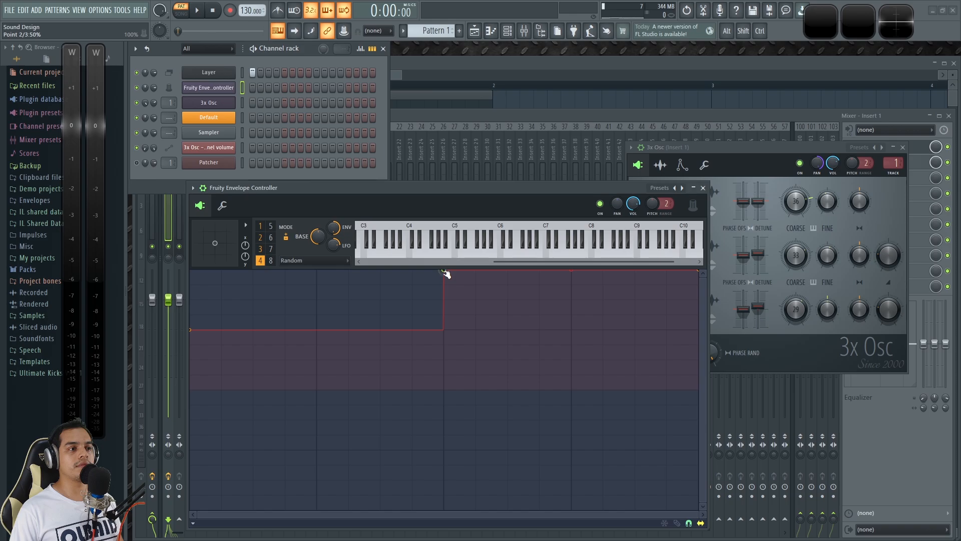
pyautogui.rightClick(697, 271)
pyautogui.click(719, 301)
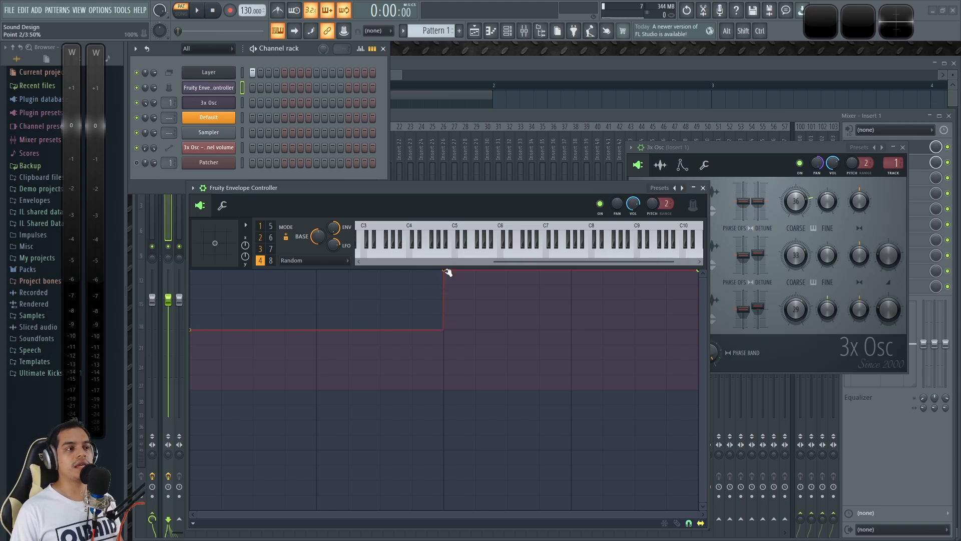
# Step: Play test notes with the Fruity Envelope Controller channel to examine how the two-level Random curve drives 3x Osc's panning
pyautogui.click(309, 55)
pyautogui.press('z')
pyautogui.press('z')
pyautogui.click(244, 88)
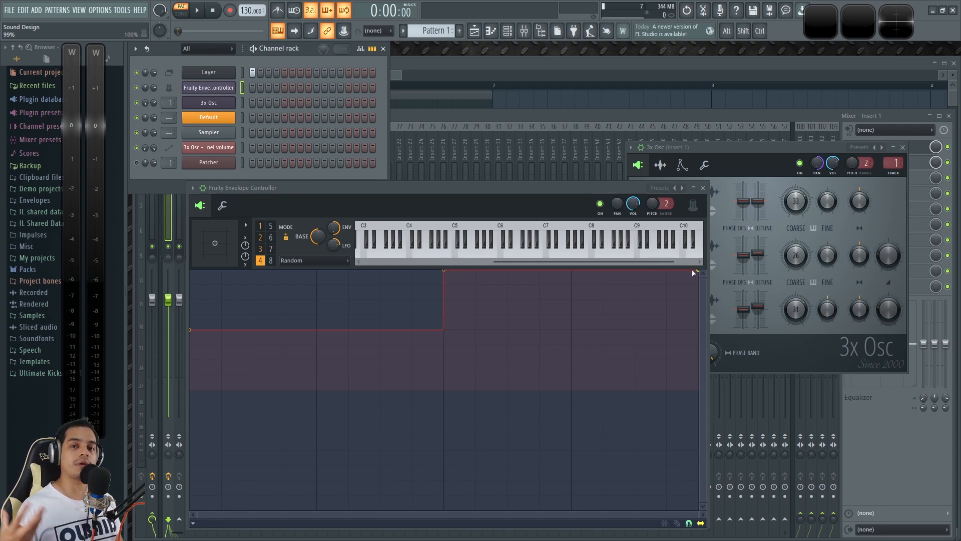
# Step: Try articulator 4's step at about 88% of the curve's length with repeated test notes, and return it to the midpoint
pyautogui.moveTo(445, 271); pyautogui.dragTo(637, 273)
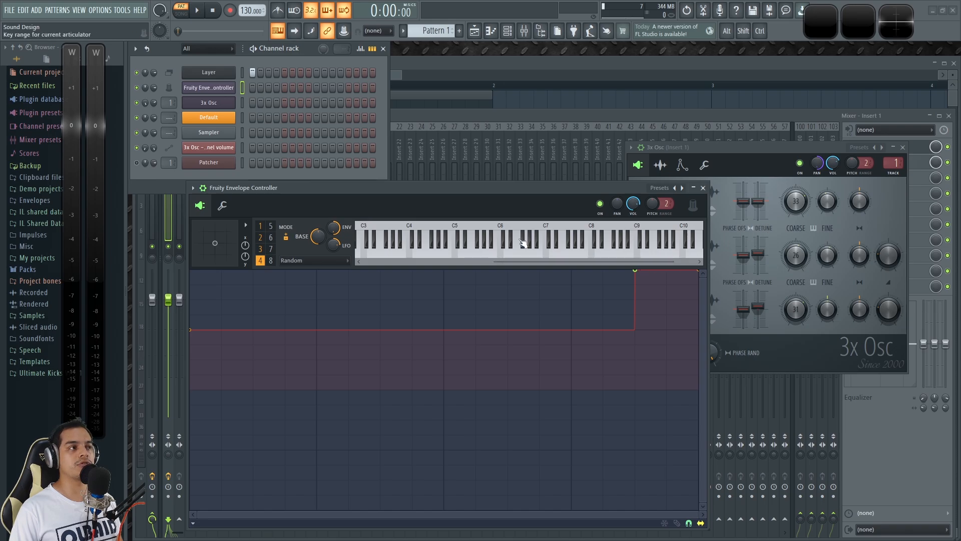
pyautogui.click(242, 88)
pyautogui.press('z')
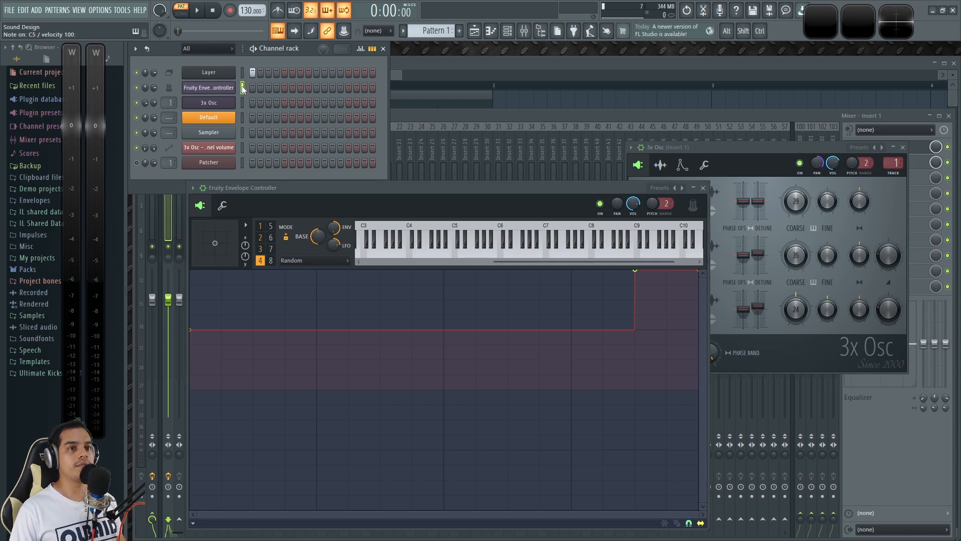
pyautogui.press('z')
pyautogui.press('z')
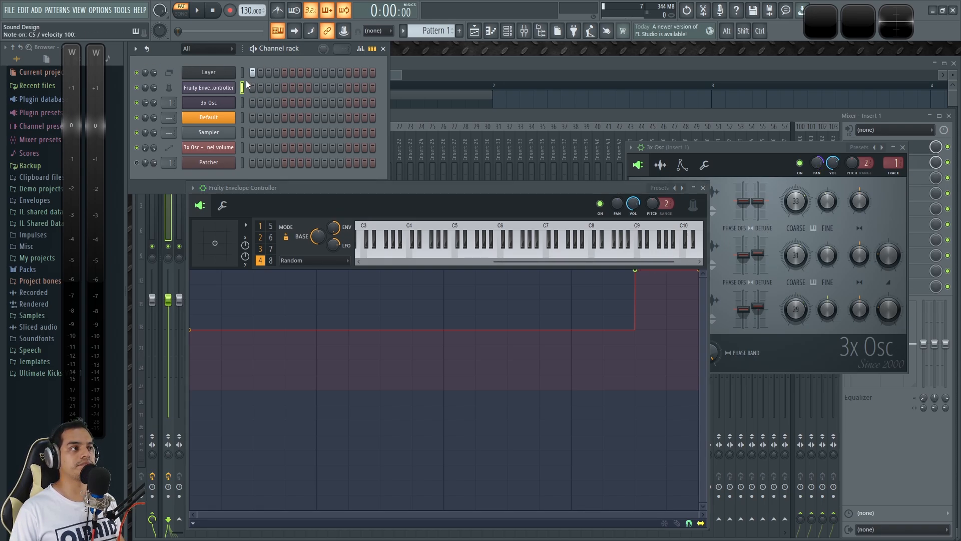
pyautogui.click(182, 12)
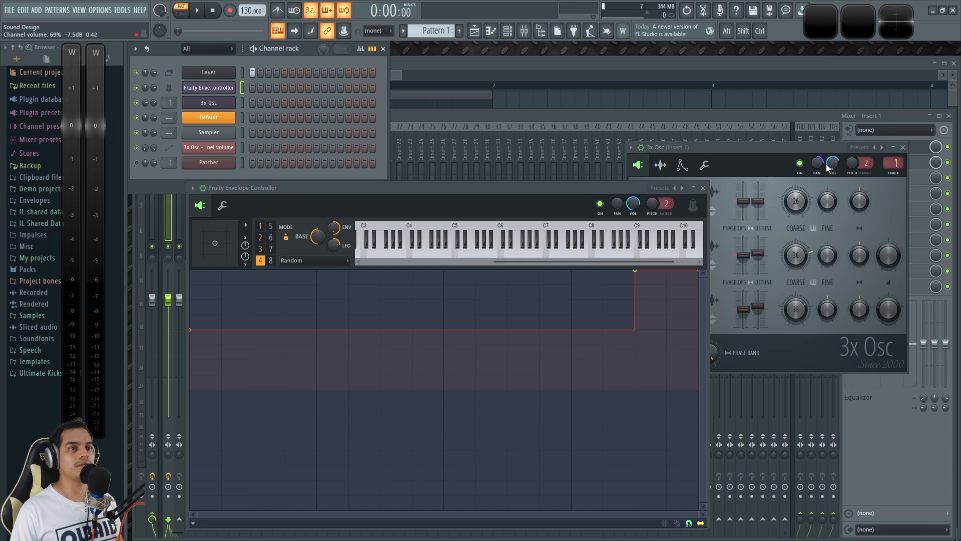
pyautogui.press('z')
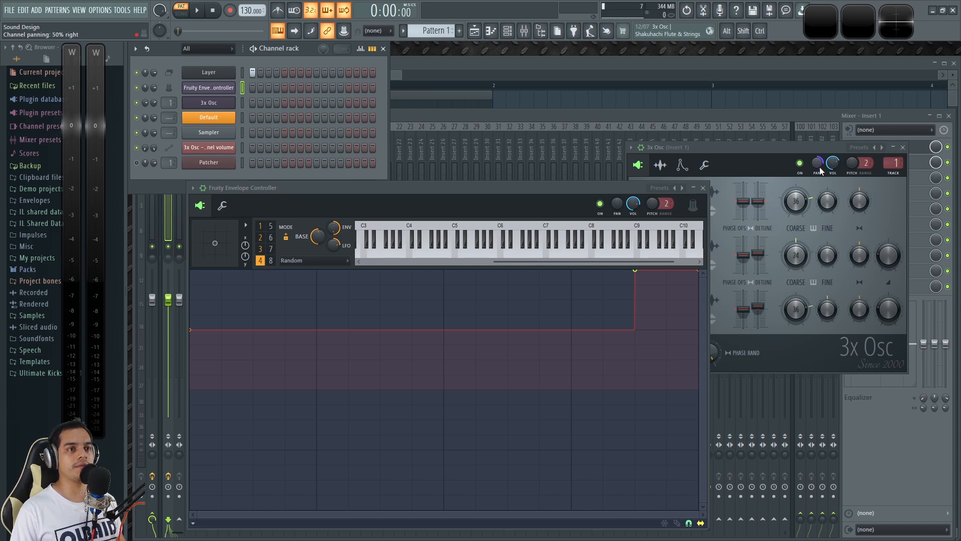
pyautogui.moveTo(635, 270); pyautogui.dragTo(443, 271)
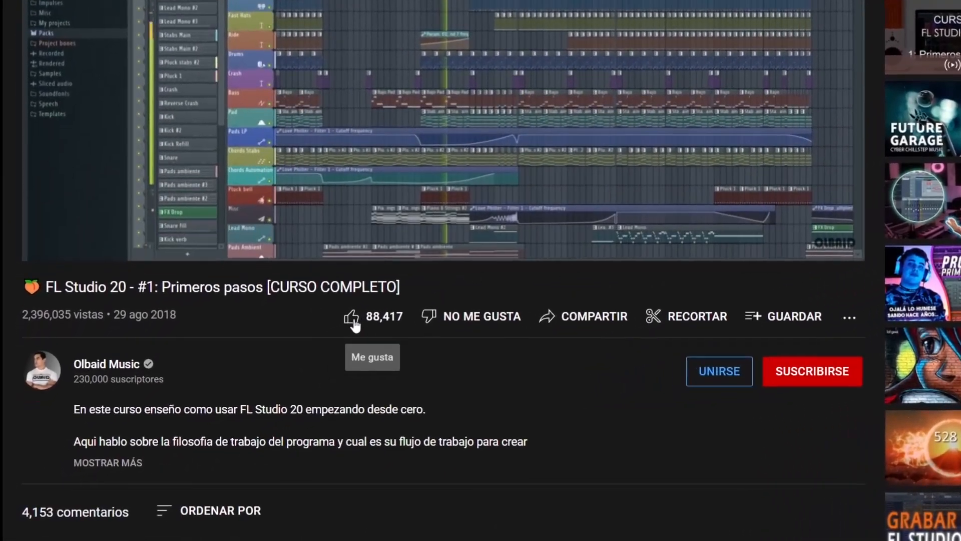
# Step: Switch to YouTube, like the FL Studio 20 course video, subscribe to its channel and open the notification bell's options
pyautogui.click(311, 340)
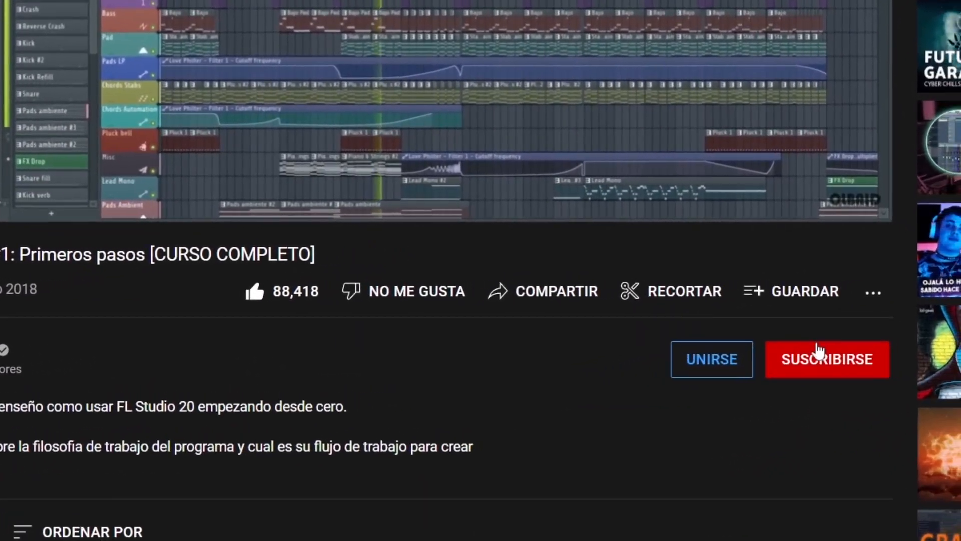
pyautogui.click(817, 350)
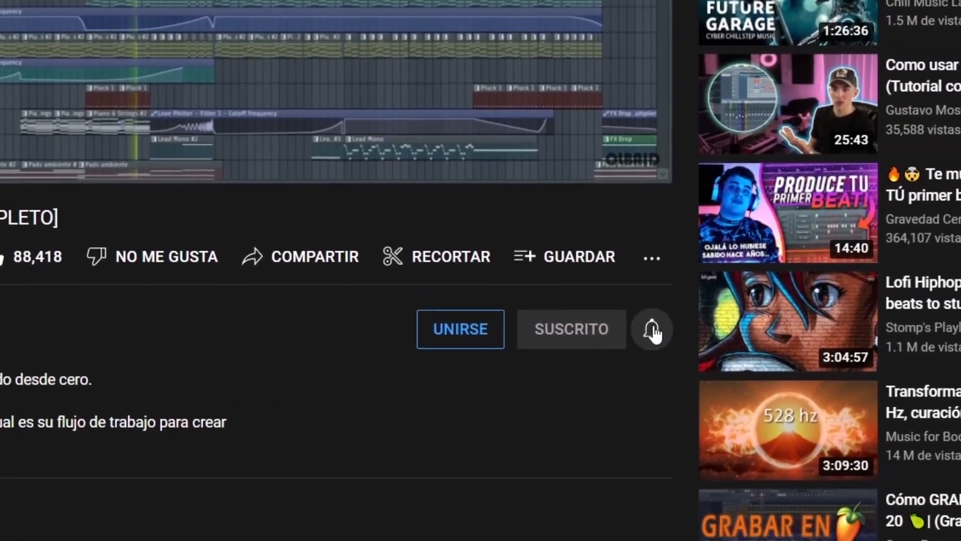
pyautogui.click(875, 359)
pyautogui.click(661, 369)
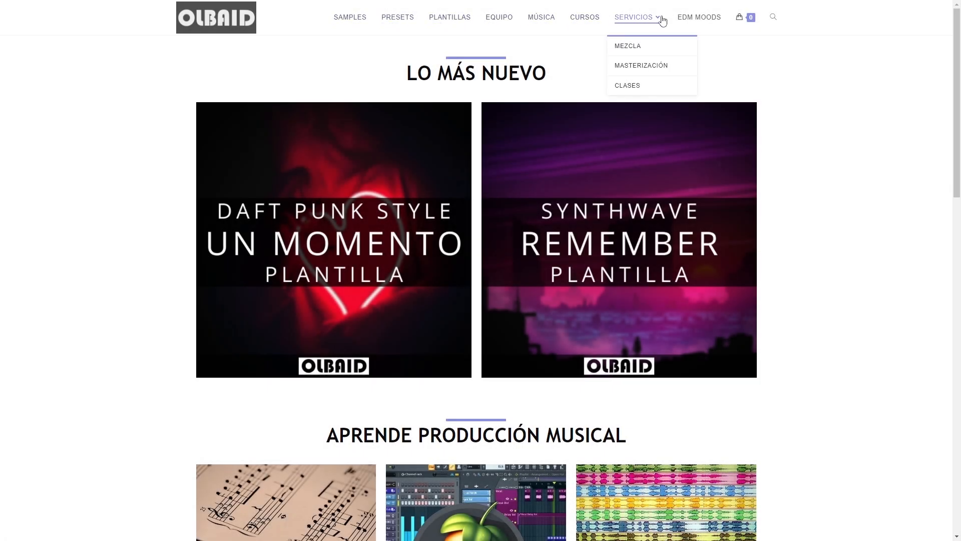
# Step: Look through the templates, courses and studio equipment sections on the Olbaid website's home page
pyautogui.scroll(-5, 848, 329)
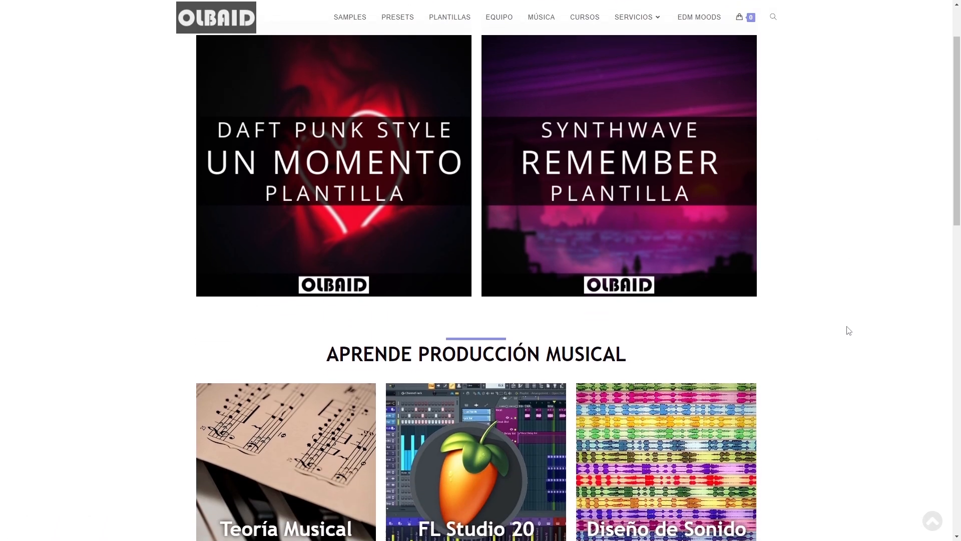
pyautogui.scroll(-13, 851, 352)
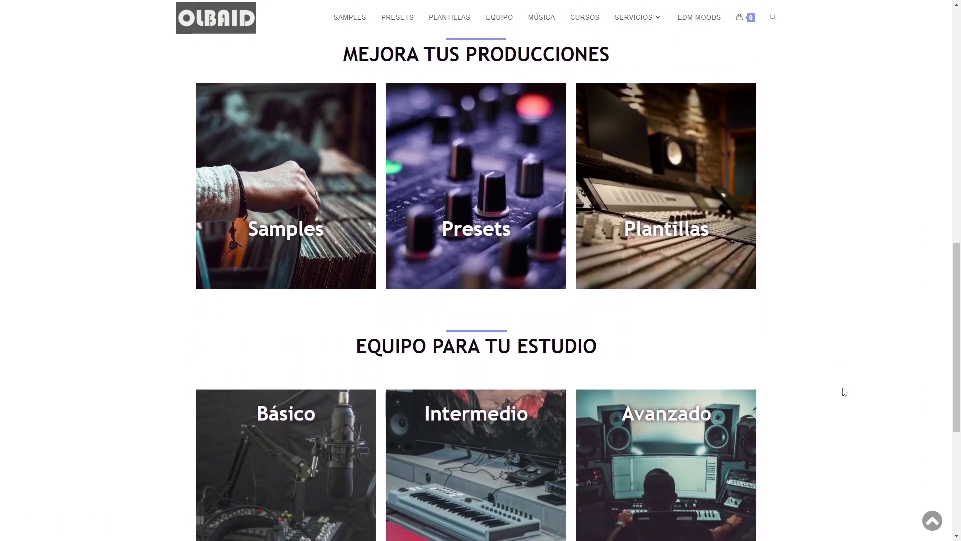
pyautogui.scroll(-1, 846, 393)
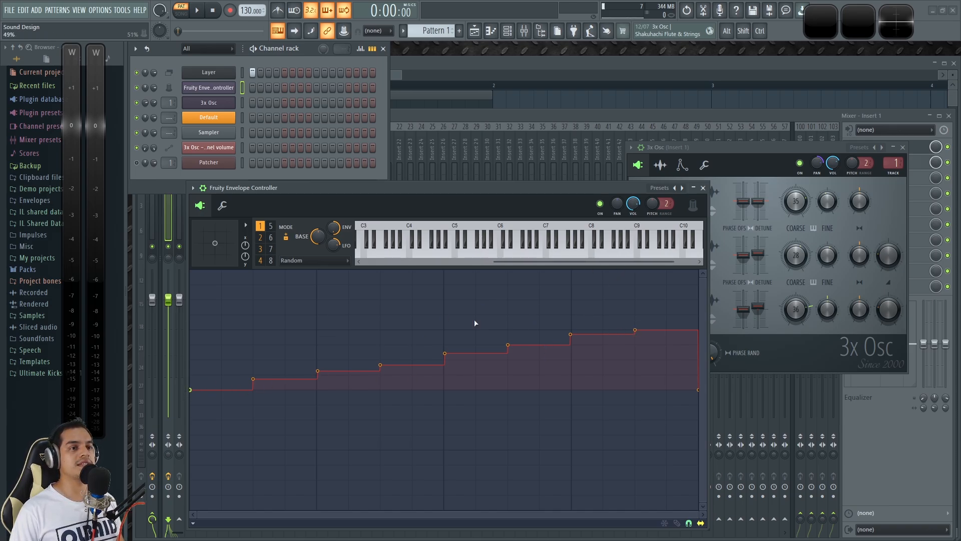
# Step: Demonstrate Osc 1's coarse pitch down to -24 semitones, return it to 0, and reposition the Fruity Envelope Controller and 3x Osc windows
pyautogui.click(800, 203)
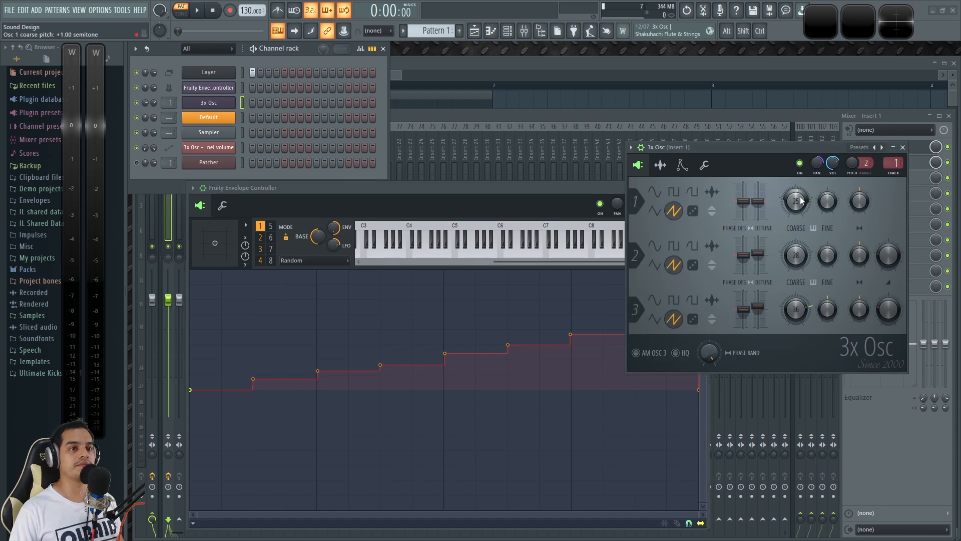
pyautogui.moveTo(796, 201); pyautogui.dragTo(797, 226)
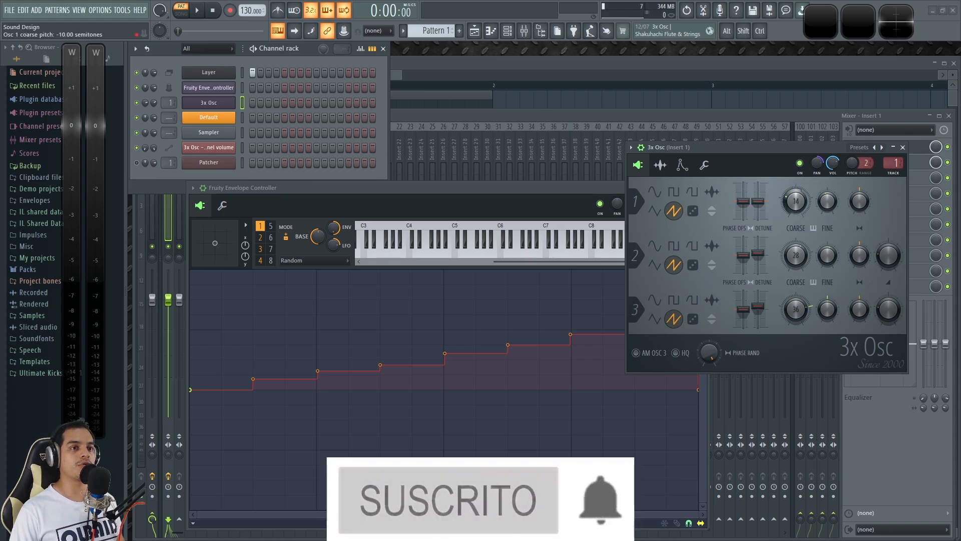
pyautogui.keyDown('alt'); pyautogui.click(797, 208); pyautogui.keyUp('alt')
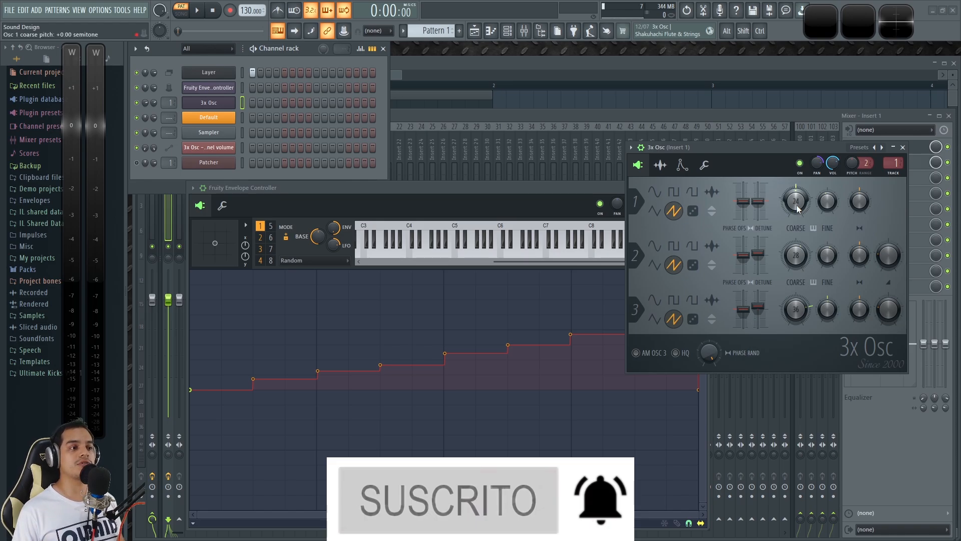
pyautogui.moveTo(521, 187); pyautogui.dragTo(486, 187)
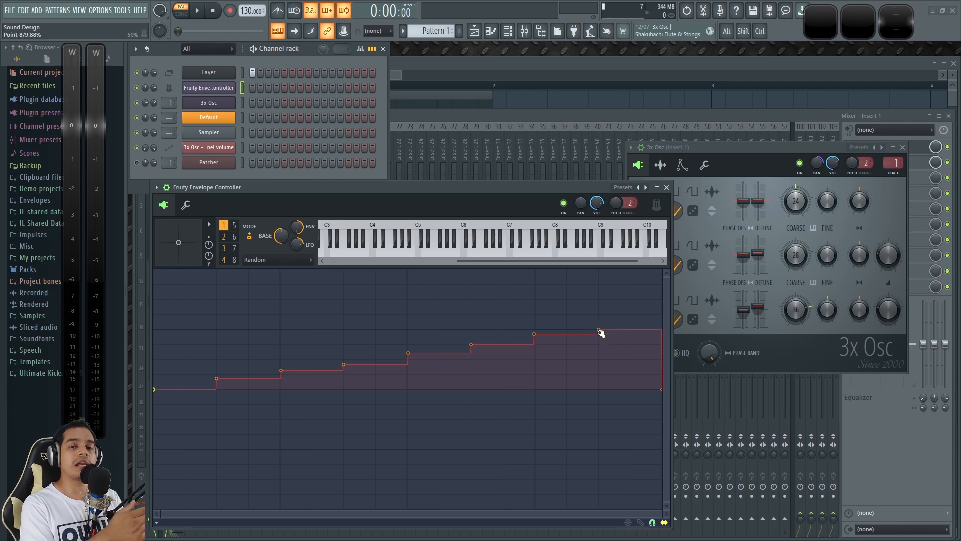
pyautogui.moveTo(796, 201)
pyautogui.mouseDown()
pyautogui.moveTo(795, 181)
pyautogui.moveTo(795, 210)
pyautogui.mouseUp()
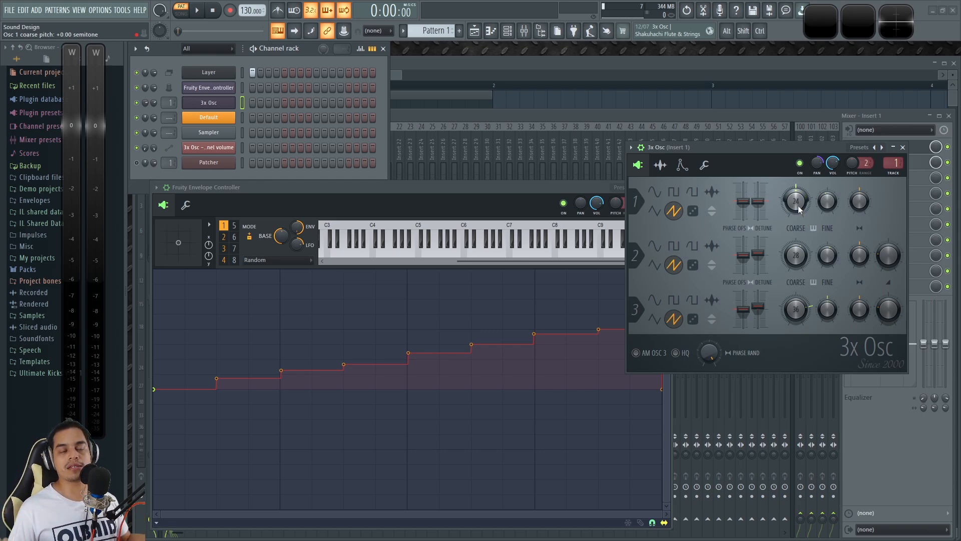
pyautogui.moveTo(769, 146); pyautogui.dragTo(769, 83)
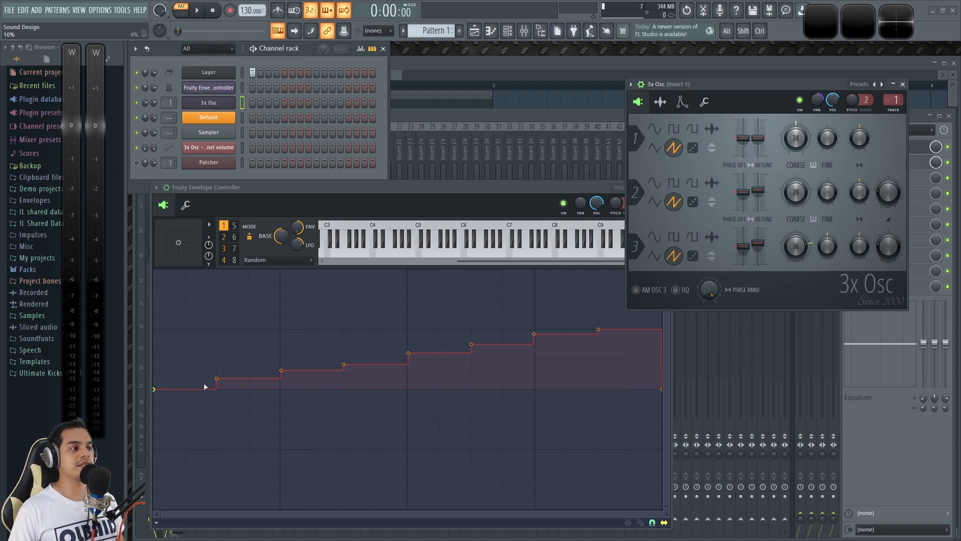
# Step: Reshape articulator 4's Random curve to hold 0% up to the midpoint and about 12% from there to the end
pyautogui.click(223, 260)
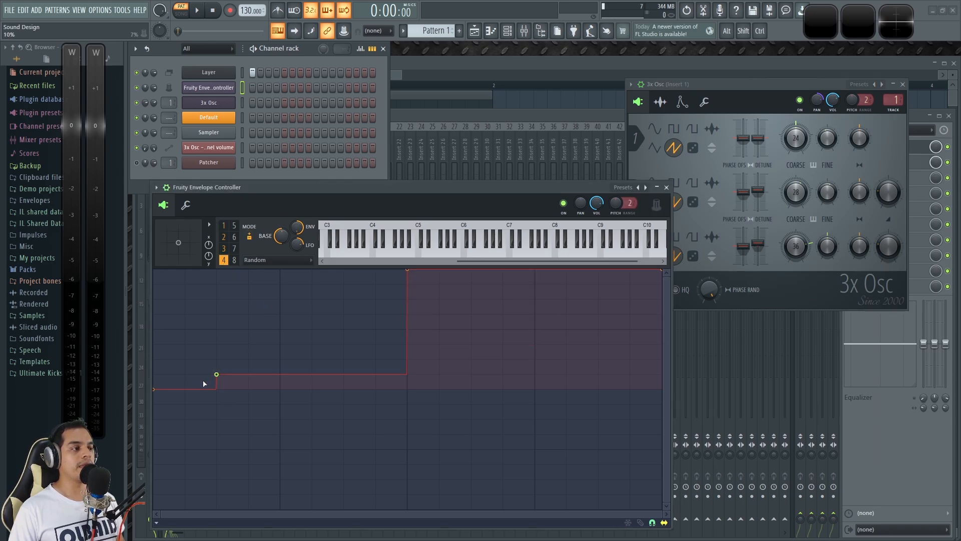
pyautogui.rightClick(410, 271)
pyautogui.click(415, 280)
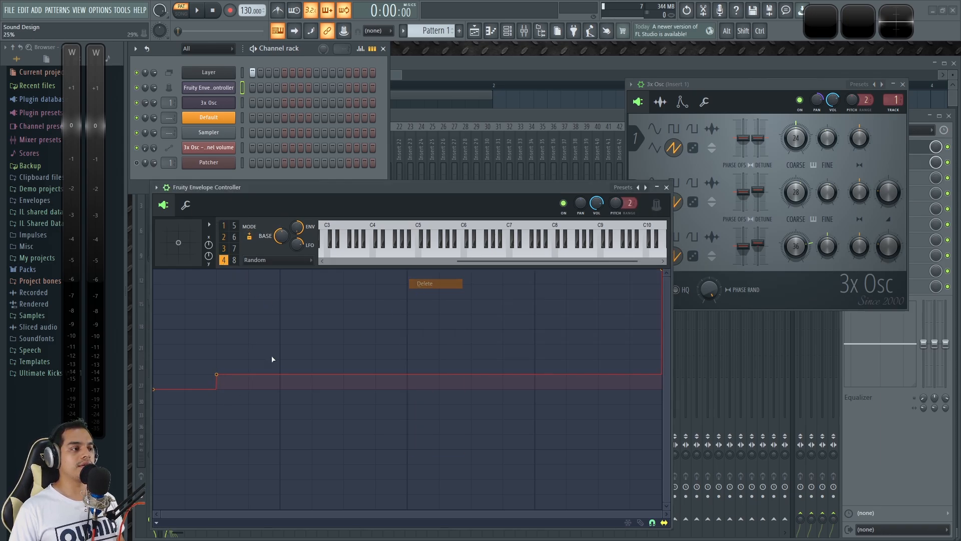
pyautogui.moveTo(217, 374); pyautogui.dragTo(407, 374)
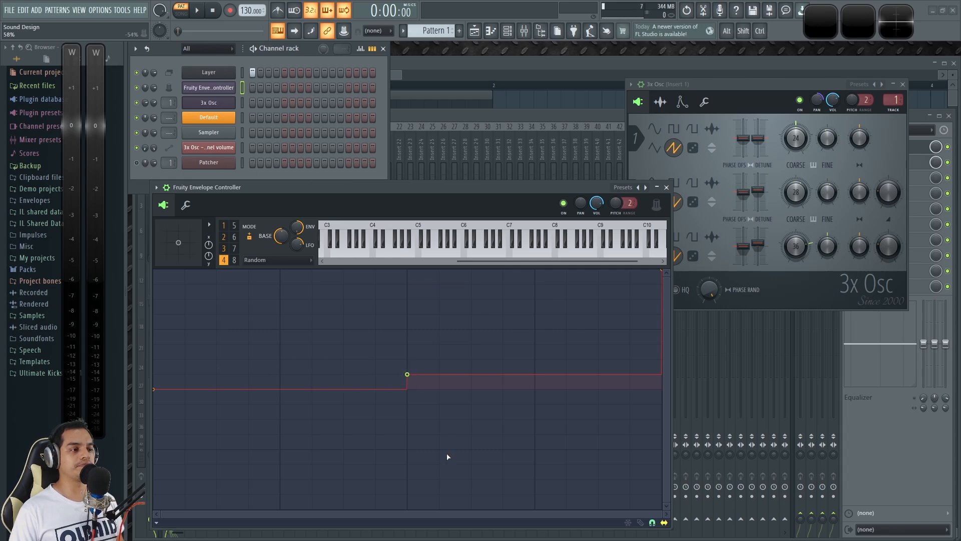
pyautogui.moveTo(663, 272); pyautogui.dragTo(676, 350)
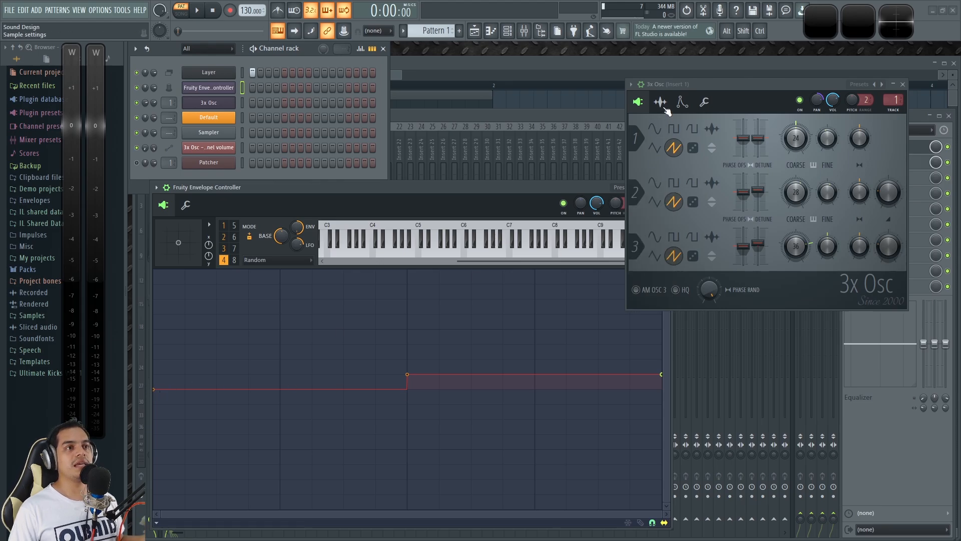
# Step: Show 3x Osc's envelope and root note settings and examine its C6 root note
pyautogui.click(683, 101)
pyautogui.moveTo(550, 191); pyautogui.dragTo(542, 192)
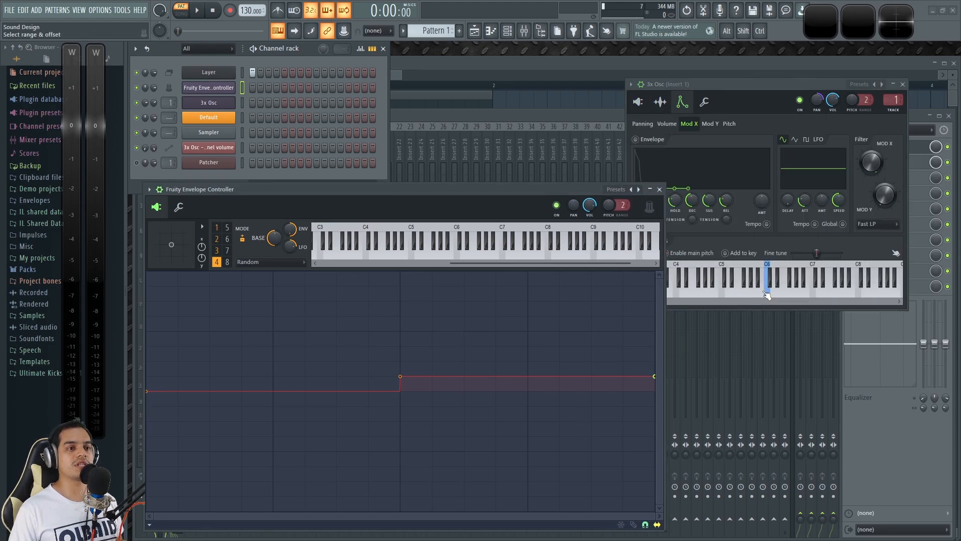
pyautogui.click(774, 297)
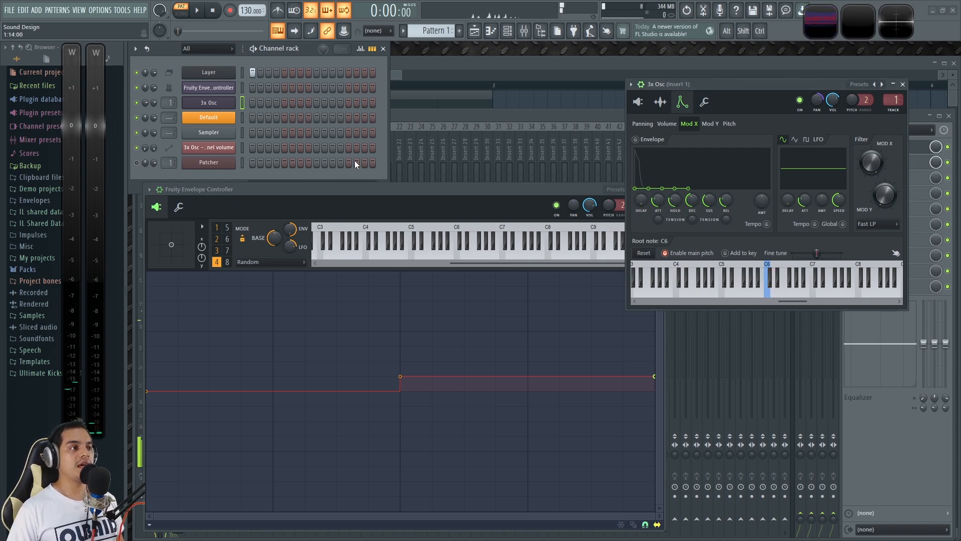
# Step: Compare articulator 1's multi-step Random curve with the midpoint step of articulator 4's curve
pyautogui.click(403, 189)
pyautogui.click(240, 238)
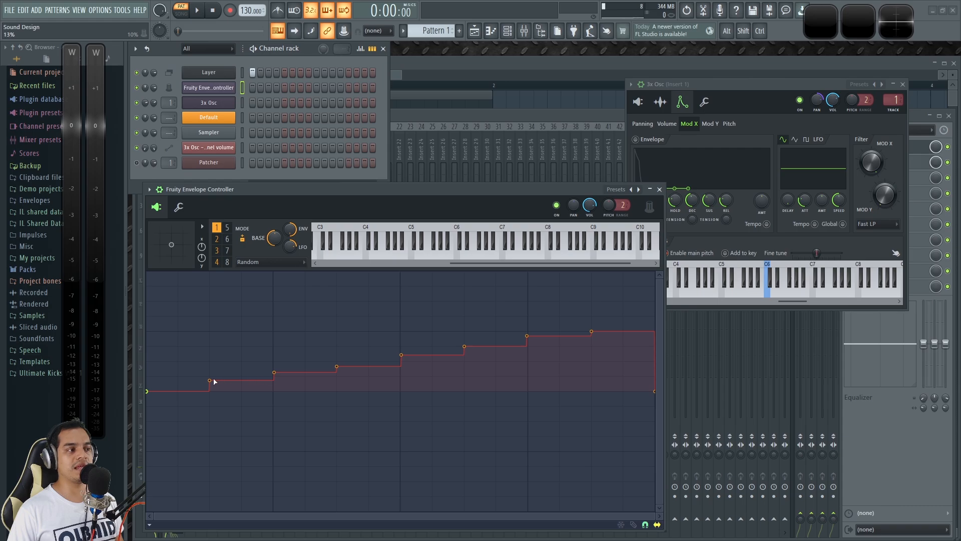
pyautogui.click(216, 262)
pyautogui.moveTo(400, 377); pyautogui.dragTo(401, 377)
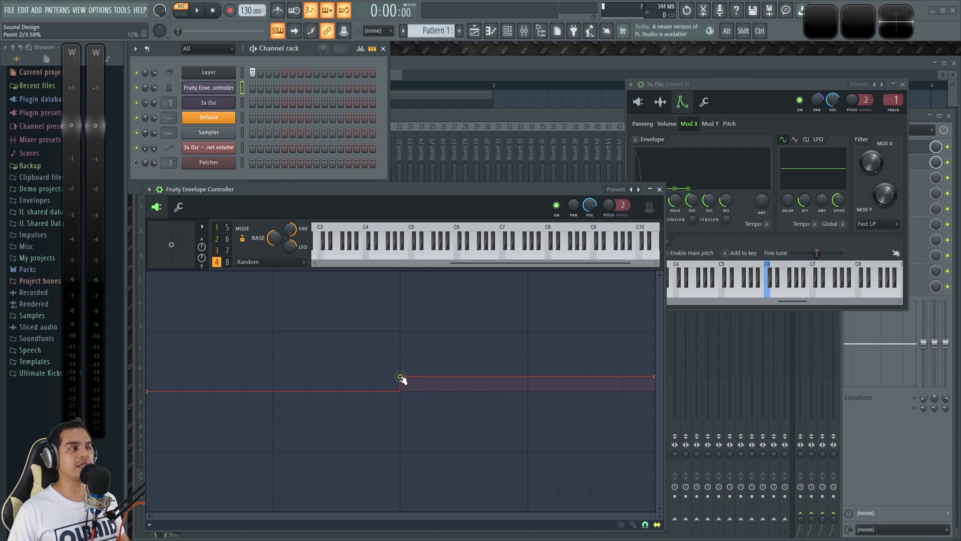
# Step: Raise articulator 4's midpoint step slightly, and show articulator 1's curve beside 3x Osc's oscillator settings
pyautogui.moveTo(401, 376)
pyautogui.mouseDown()
pyautogui.moveTo(407, 338)
pyautogui.moveTo(401, 390)
pyautogui.moveTo(401, 368)
pyautogui.mouseUp()
pyautogui.press('alt')
pyautogui.press('alt')
pyautogui.click(216, 228)
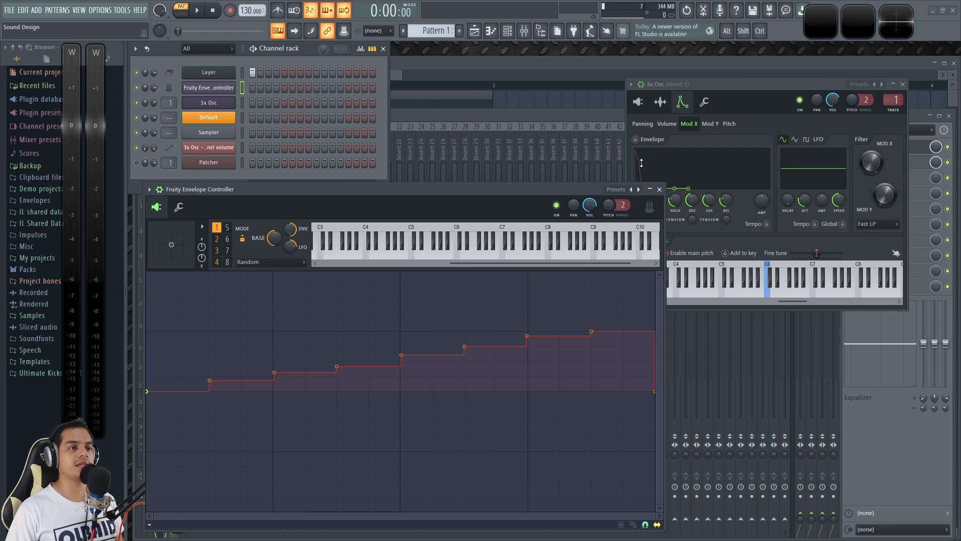
pyautogui.click(637, 102)
pyautogui.moveTo(516, 186); pyautogui.dragTo(512, 185)
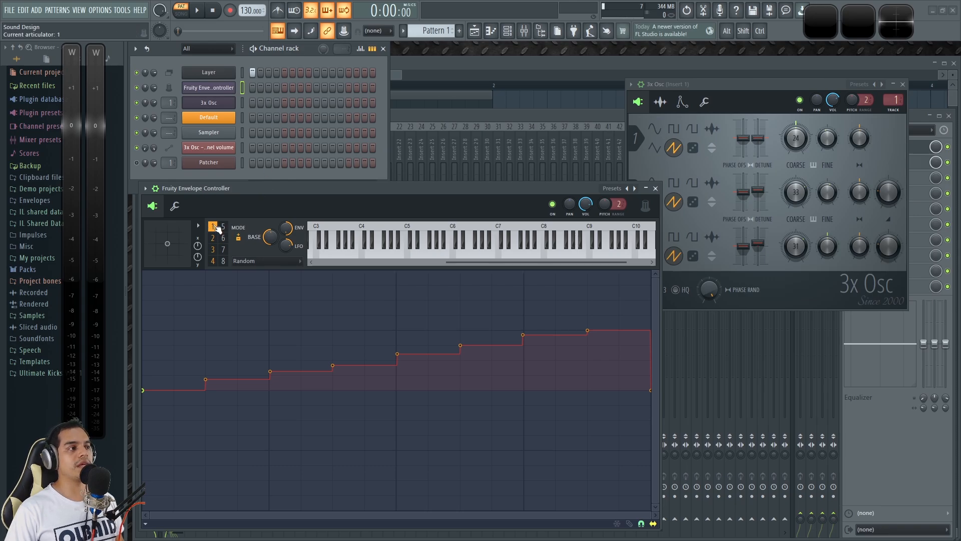
# Step: Examine the curve options for copying, and compare the Random curves of articulators 1 to 4
pyautogui.click(147, 524)
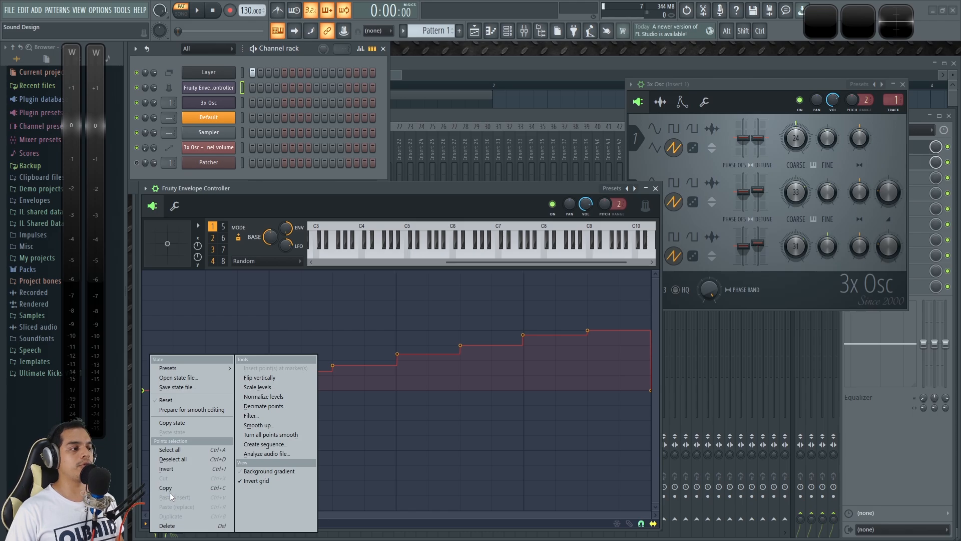
pyautogui.click(280, 188)
pyautogui.click(212, 238)
pyautogui.click(146, 524)
pyautogui.click(215, 249)
pyautogui.click(214, 250)
pyautogui.click(215, 261)
pyautogui.click(213, 239)
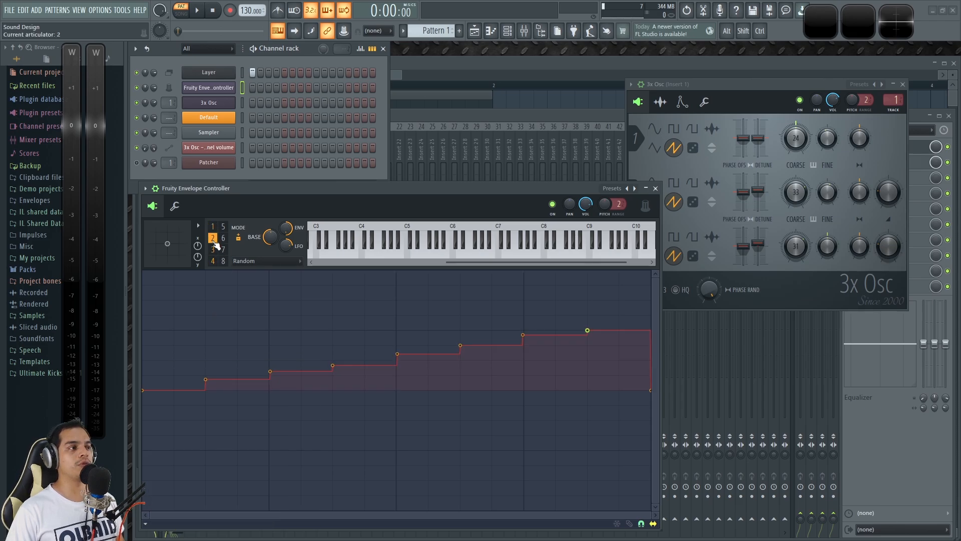
pyautogui.click(213, 226)
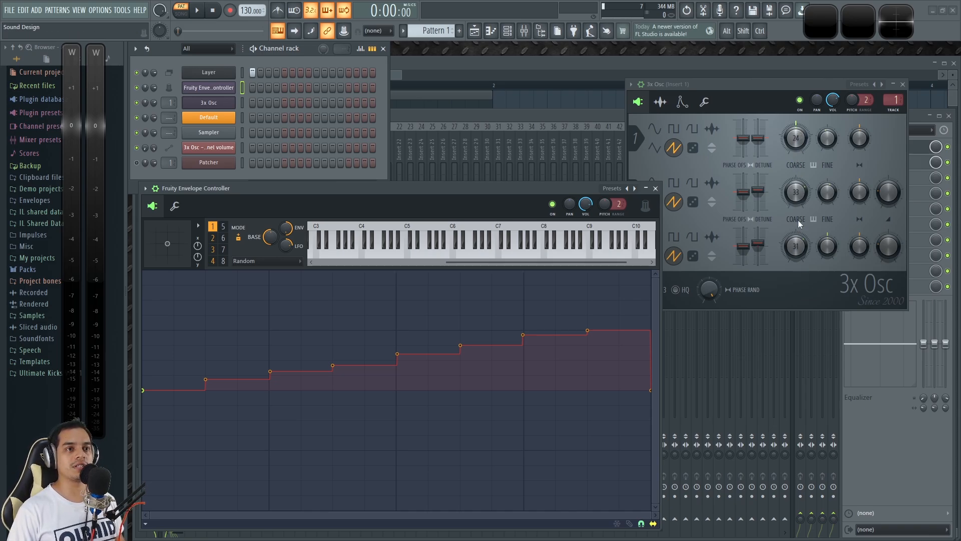
# Step: Play a test note with Fruity Envelope Controller selected alone and another with 3x Osc selected alone
pyautogui.press('z')
pyautogui.click(243, 101)
pyautogui.press('z')
pyautogui.click(244, 86)
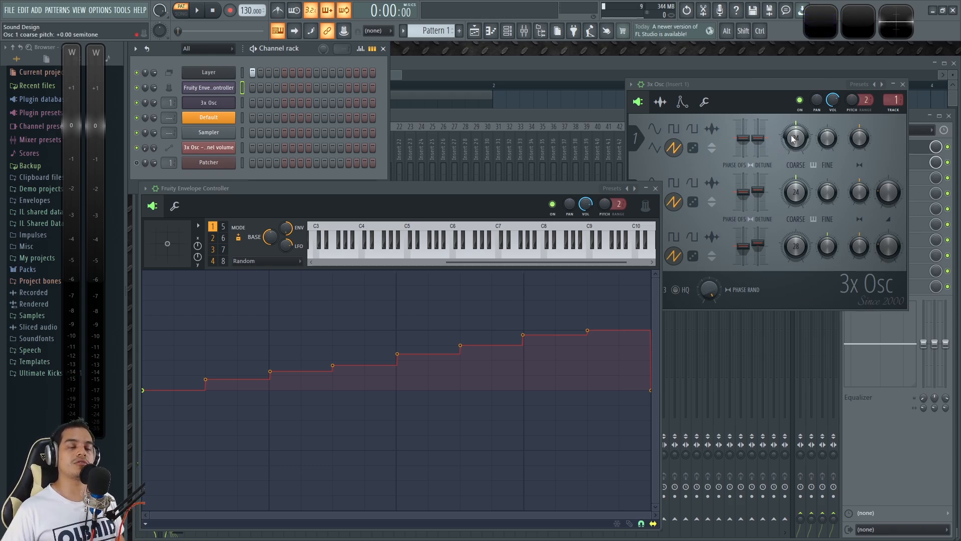
# Step: Open the Layer channel, show its children, and select only the Layer for playing
pyautogui.click(223, 73)
pyautogui.moveTo(308, 172); pyautogui.dragTo(410, 55)
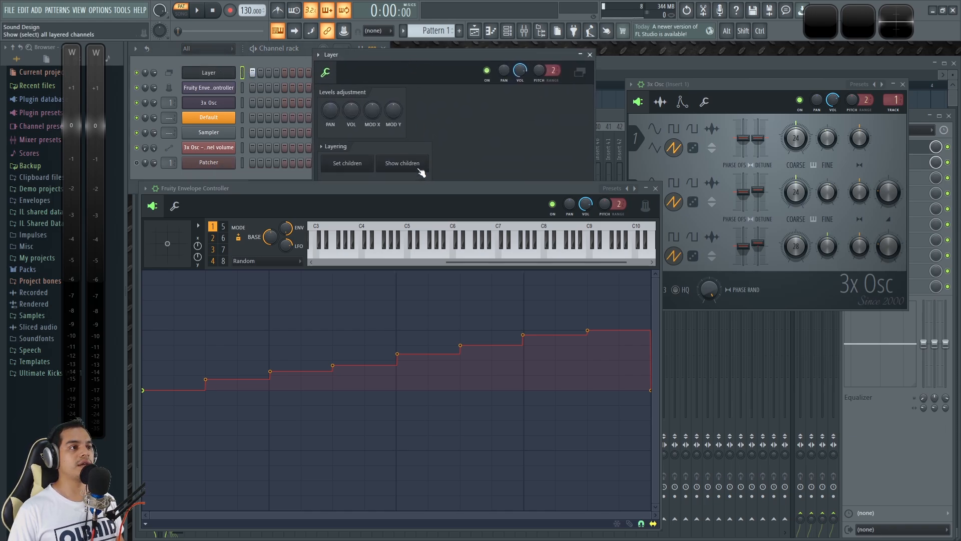
pyautogui.click(403, 164)
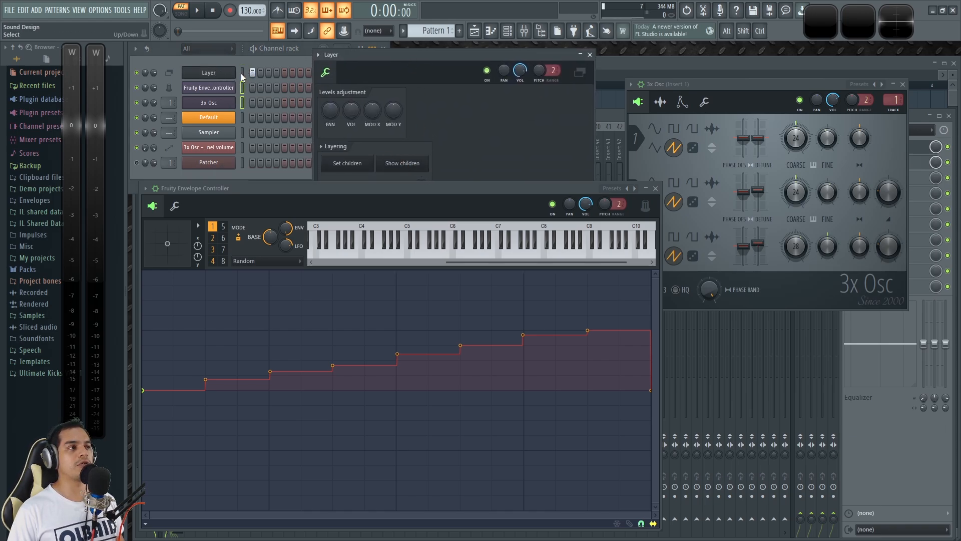
pyautogui.click(242, 73)
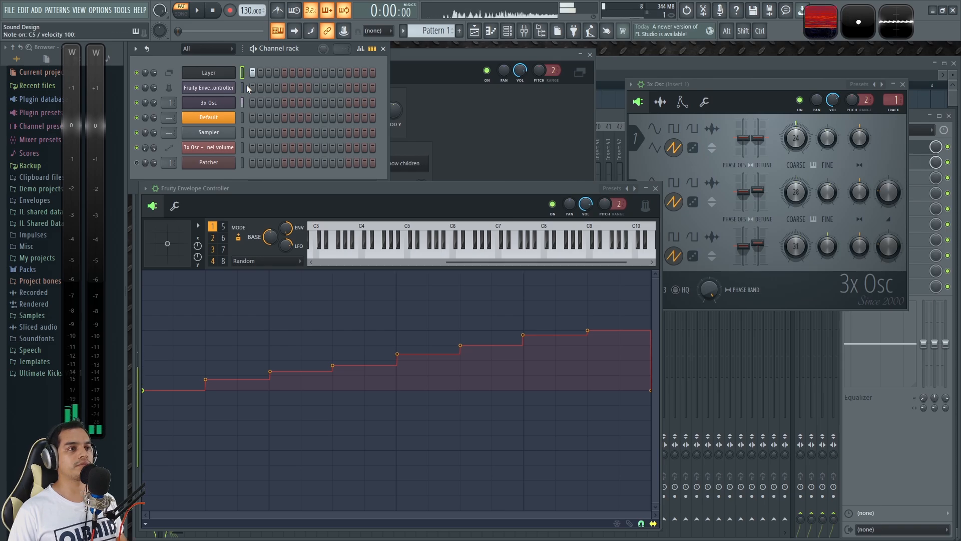
# Step: Play notes through the Layer and watch the coarse pitch knobs of 3x Osc's three oscillators
pyautogui.press('q')
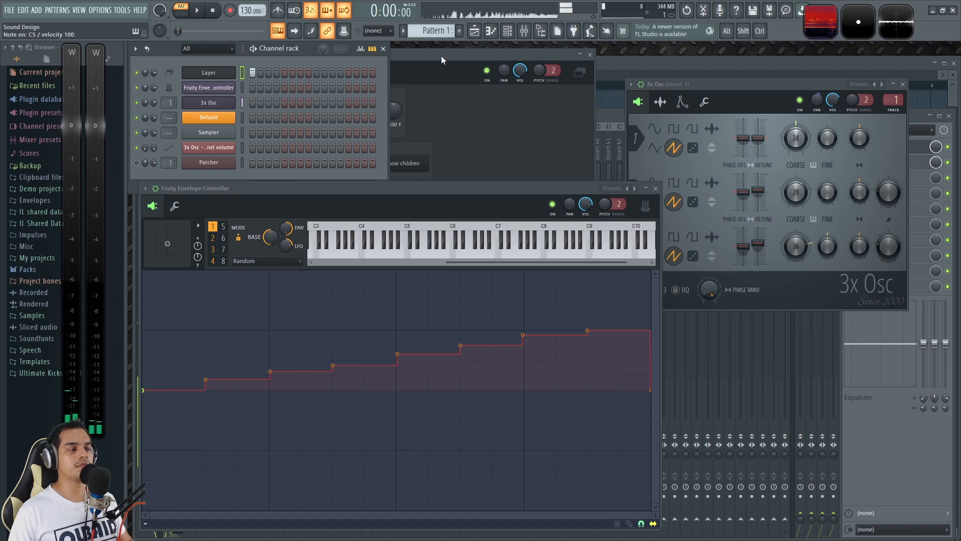
pyautogui.click(804, 251)
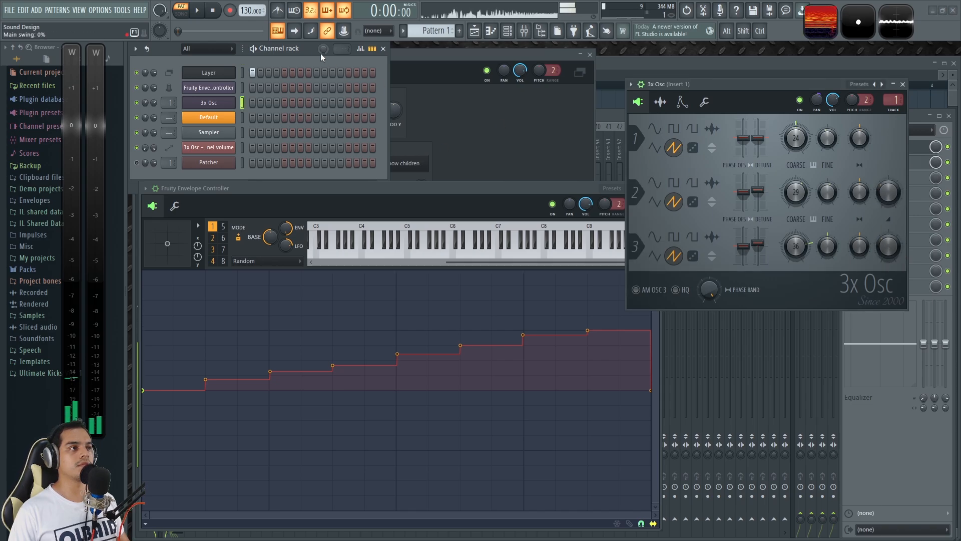
pyautogui.click(242, 73)
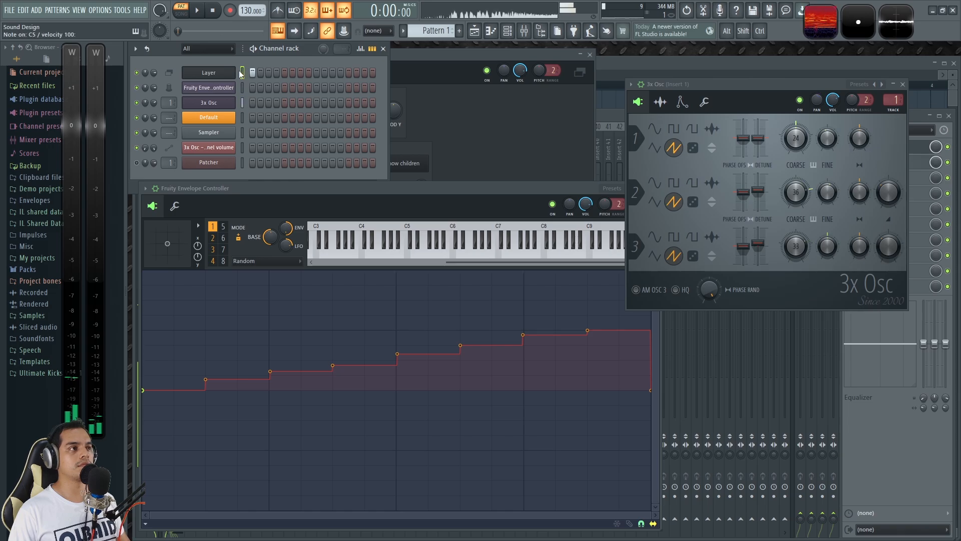
pyautogui.press('q')
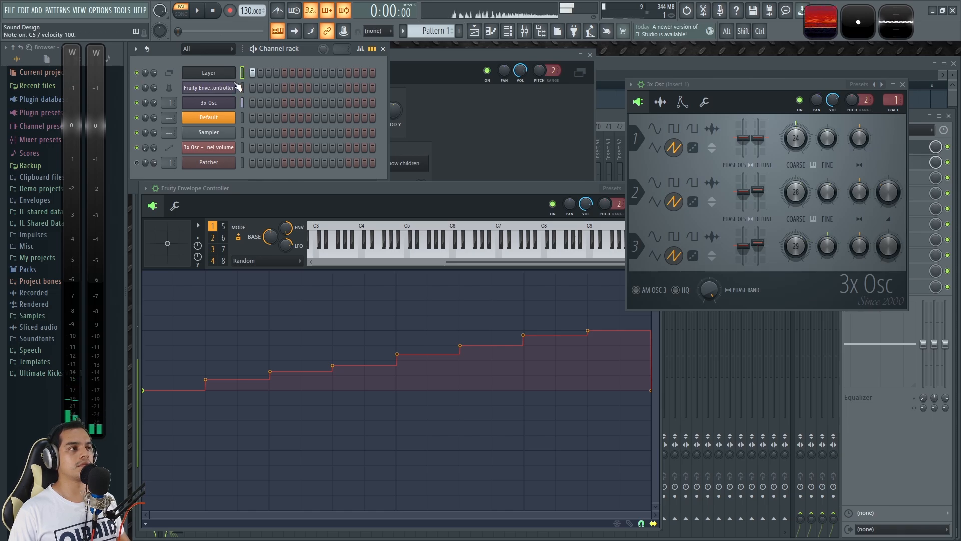
pyautogui.press('q')
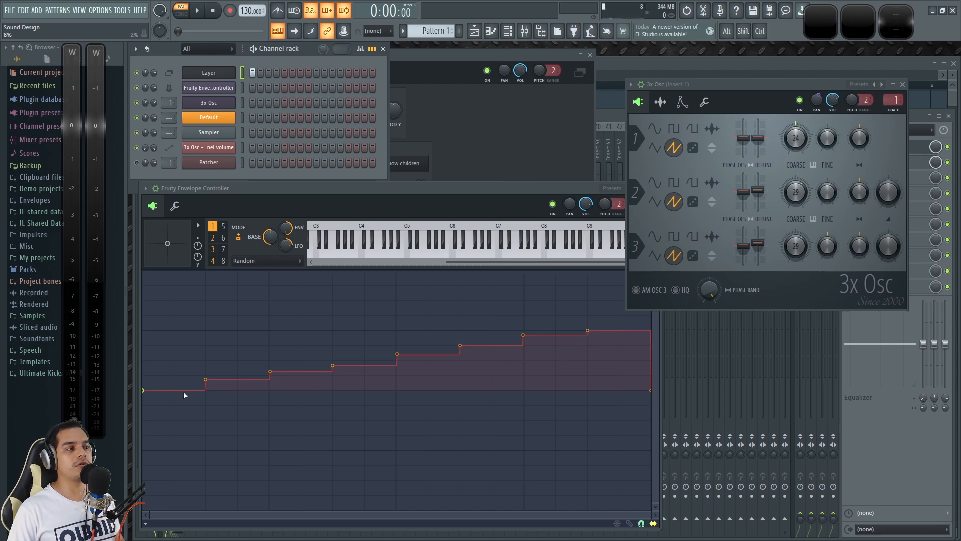
# Step: Select the step points of articulator 1's Random curve and demonstrate the layered sound again
pyautogui.moveTo(641, 483); pyautogui.dragTo(150, 345)
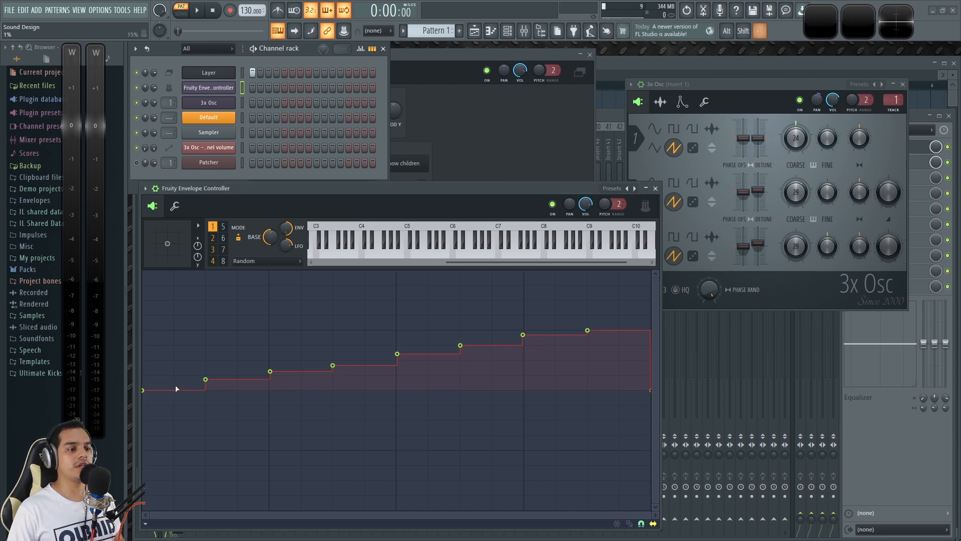
pyautogui.moveTo(589, 332); pyautogui.dragTo(601, 395)
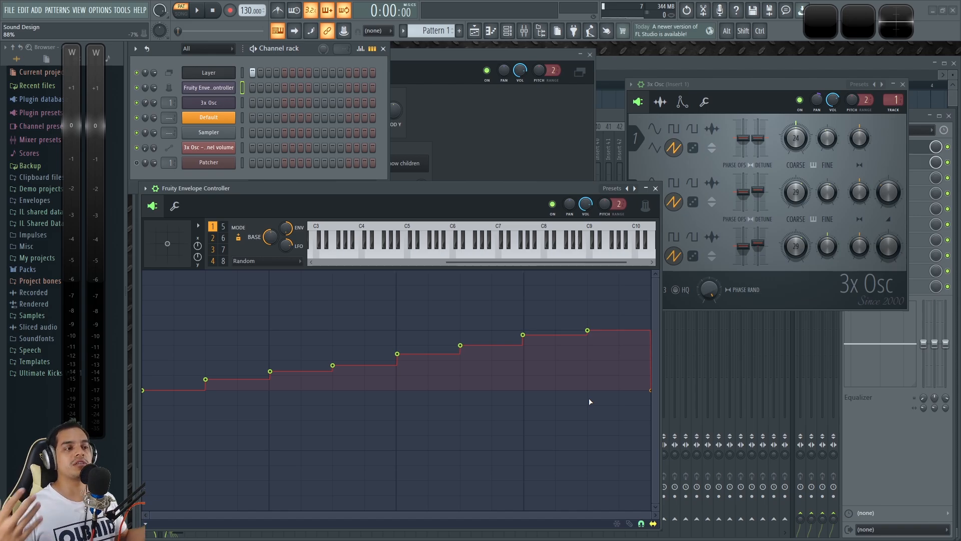
pyautogui.press('space')
pyautogui.click(308, 50)
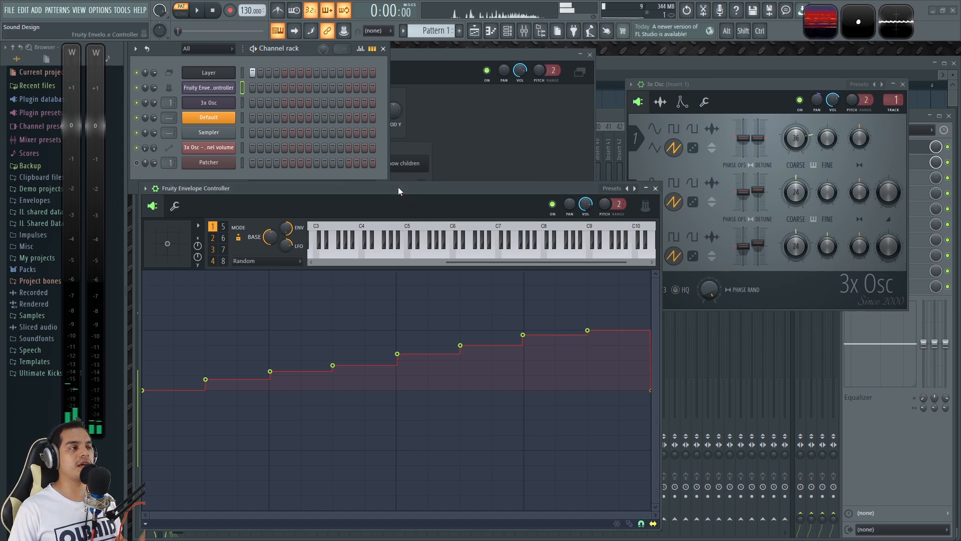
pyautogui.press('space')
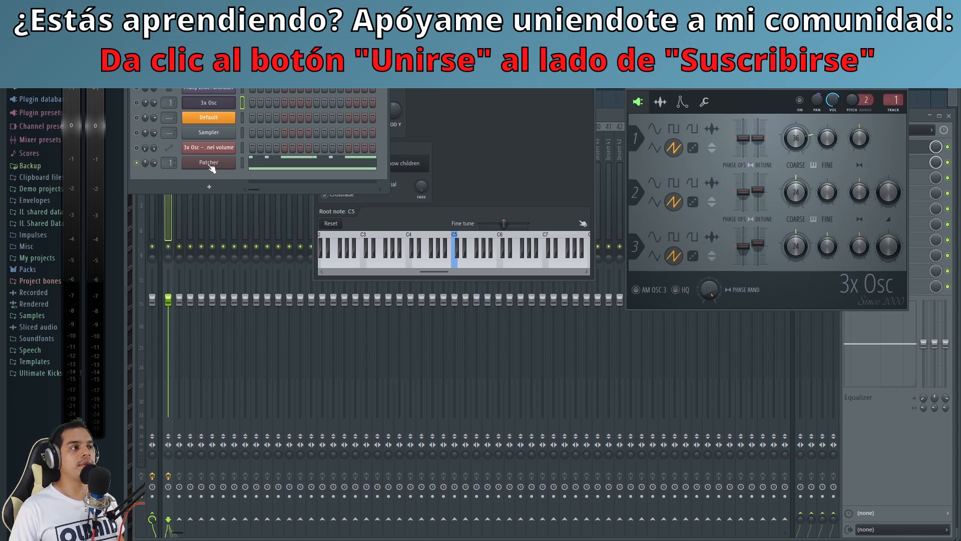
# Step: Open the Patcher channel and its VFX Key Mapper, and move both windows into view
pyautogui.click(211, 165)
pyautogui.moveTo(429, 91); pyautogui.dragTo(517, 92)
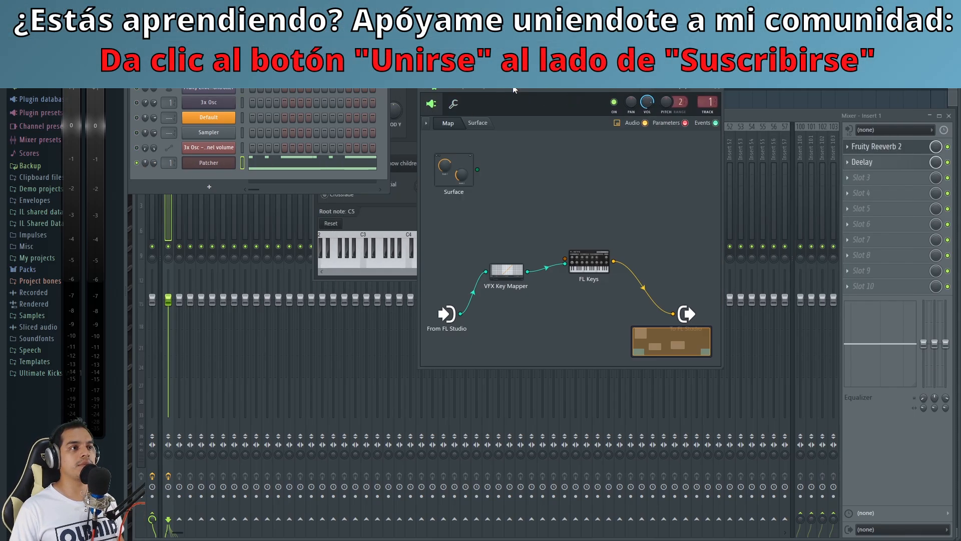
pyautogui.moveTo(514, 90); pyautogui.dragTo(415, 159)
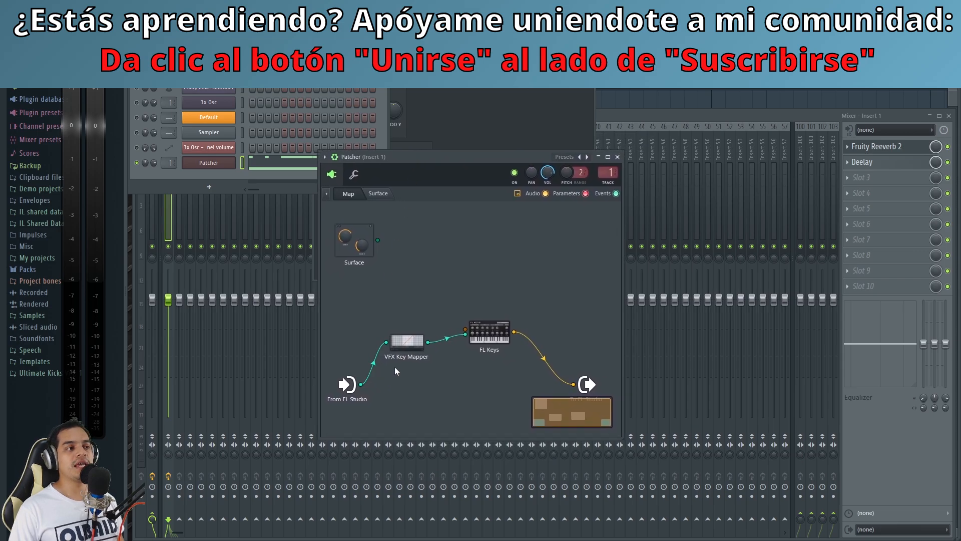
pyautogui.click(408, 343)
pyautogui.moveTo(513, 215); pyautogui.dragTo(470, 188)
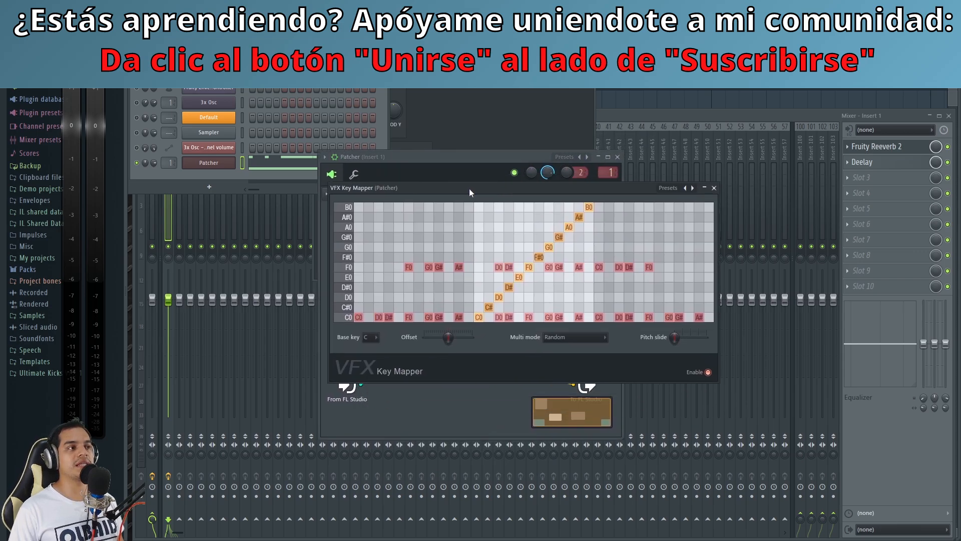
pyautogui.moveTo(469, 188); pyautogui.dragTo(426, 235)
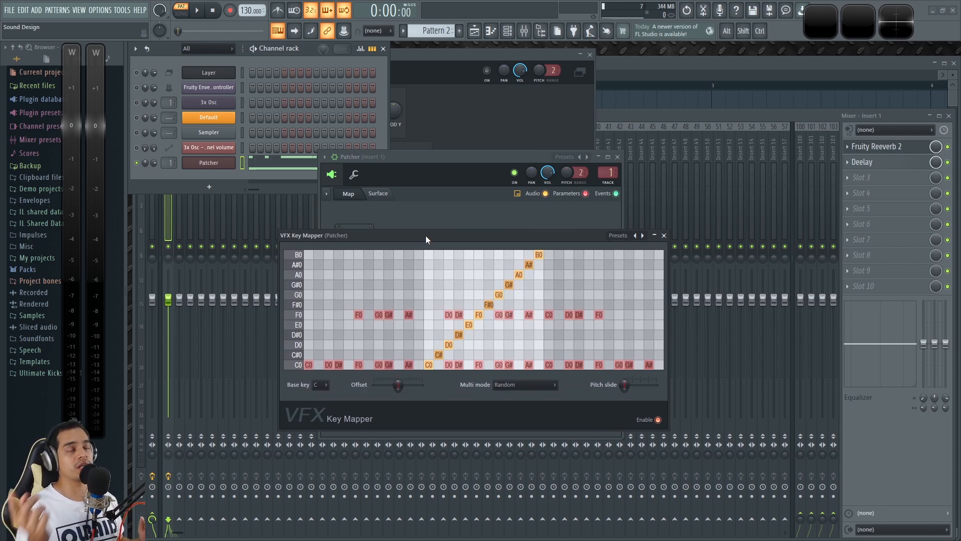
pyautogui.moveTo(425, 235); pyautogui.dragTo(394, 230)
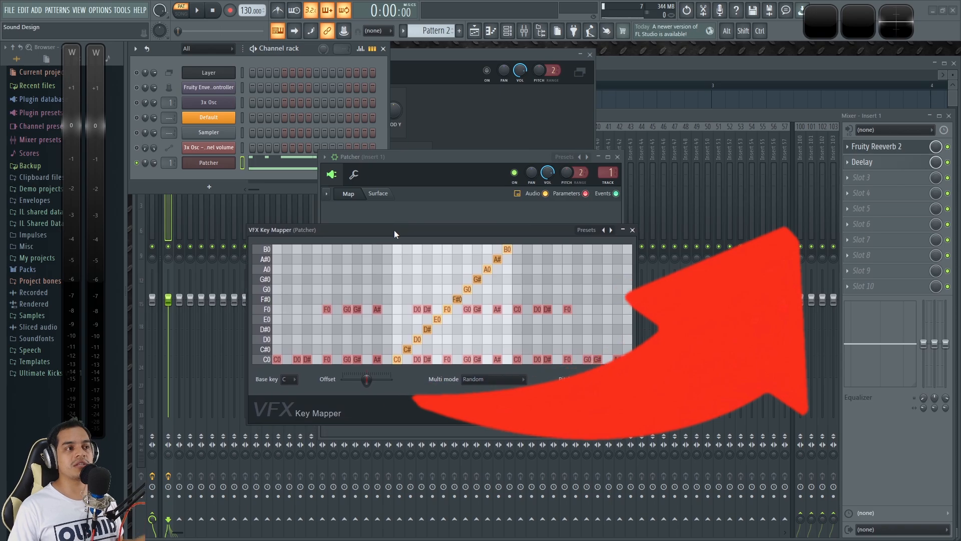
# Step: Arrange the windows to reveal Patcher's map, look at FL Keys, and bring VFX Key Mapper back over the map
pyautogui.moveTo(527, 233); pyautogui.dragTo(476, 395)
pyautogui.moveTo(443, 153); pyautogui.dragTo(457, 99)
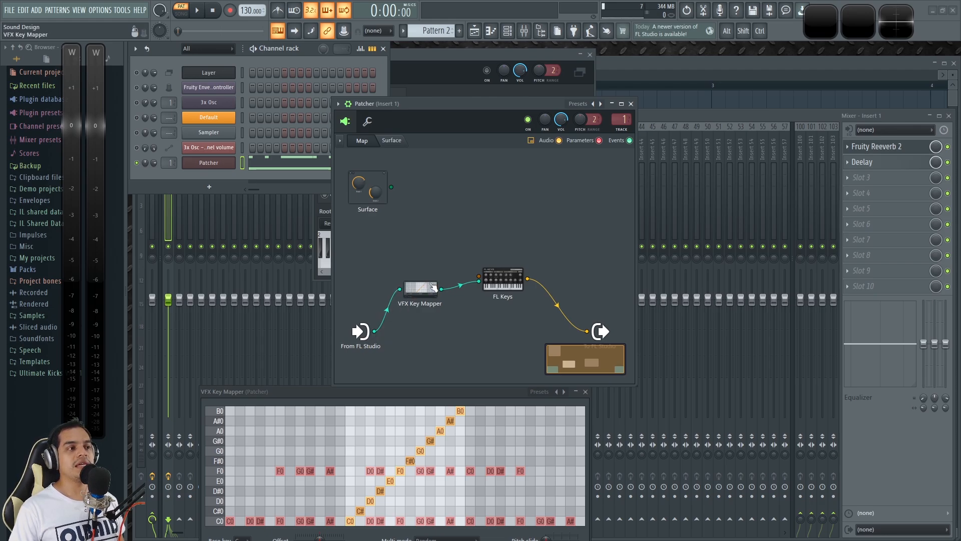
pyautogui.moveTo(392, 389); pyautogui.dragTo(383, 353)
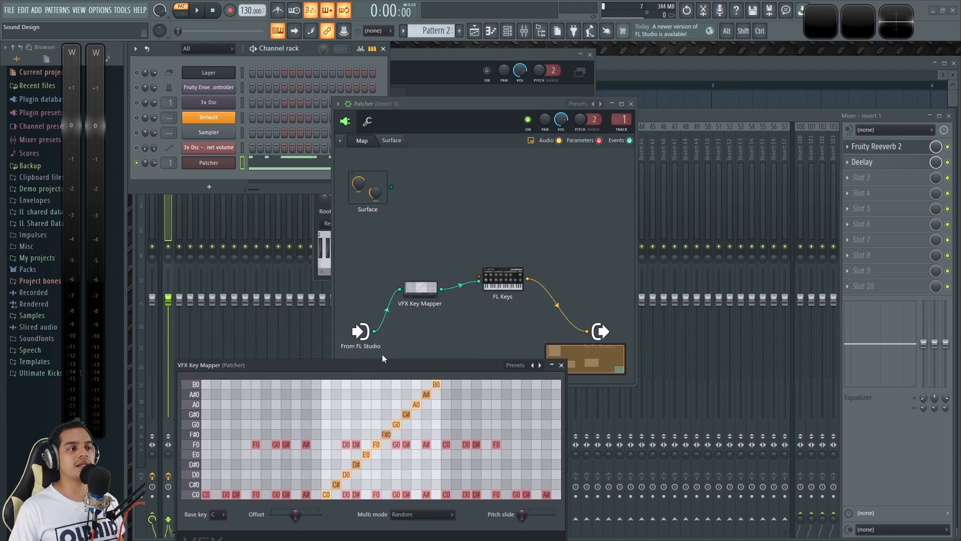
pyautogui.click(508, 281)
pyautogui.moveTo(468, 201); pyautogui.dragTo(763, 88)
pyautogui.click(419, 290)
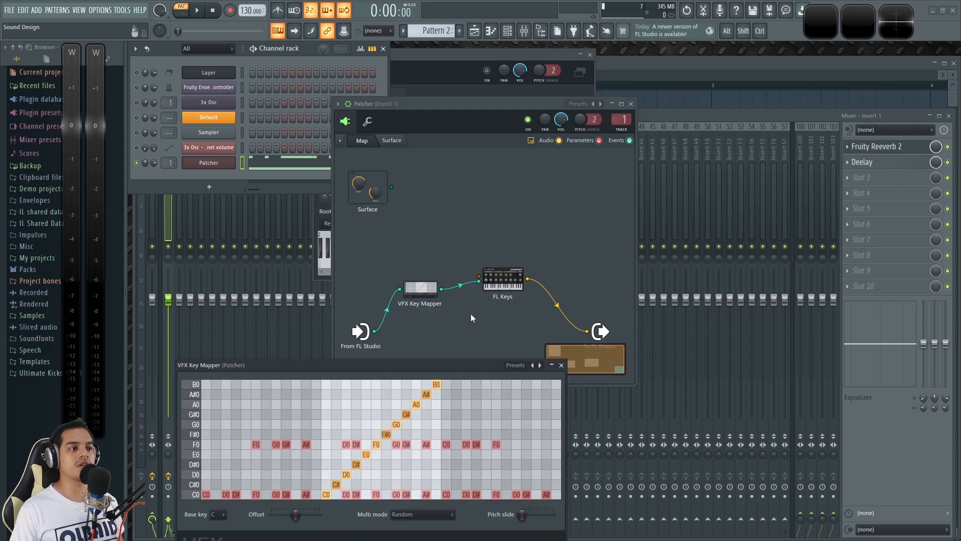
pyautogui.moveTo(281, 368); pyautogui.dragTo(422, 224)
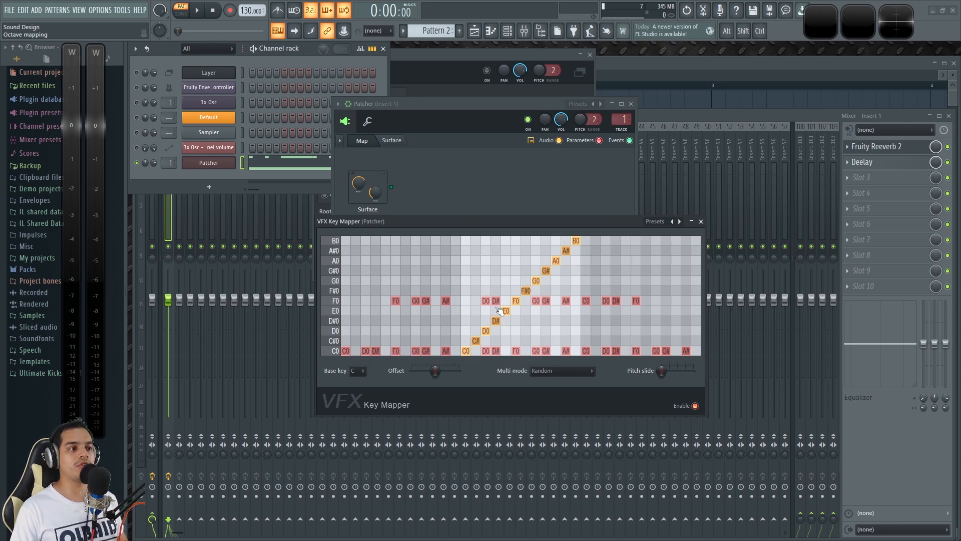
pyautogui.press('z')
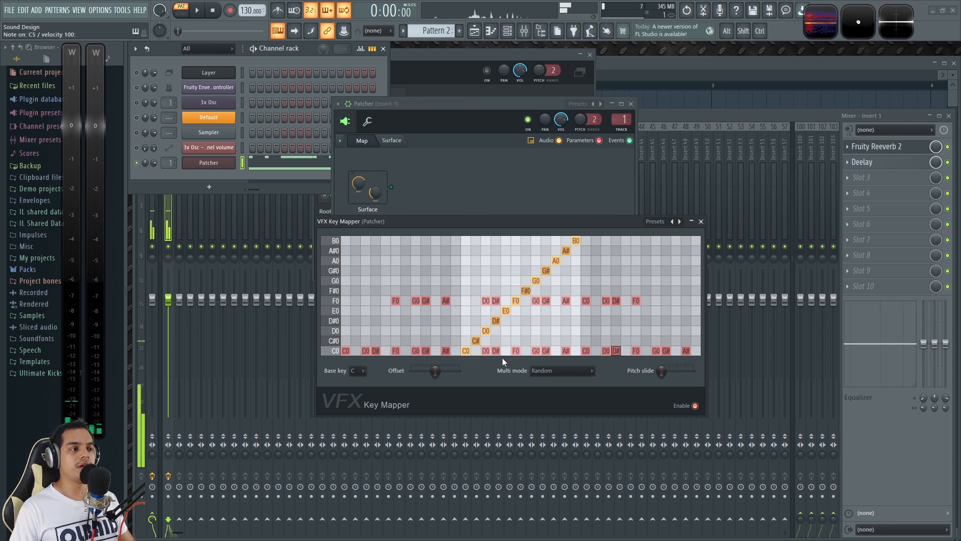
pyautogui.moveTo(465, 226); pyautogui.dragTo(604, 259)
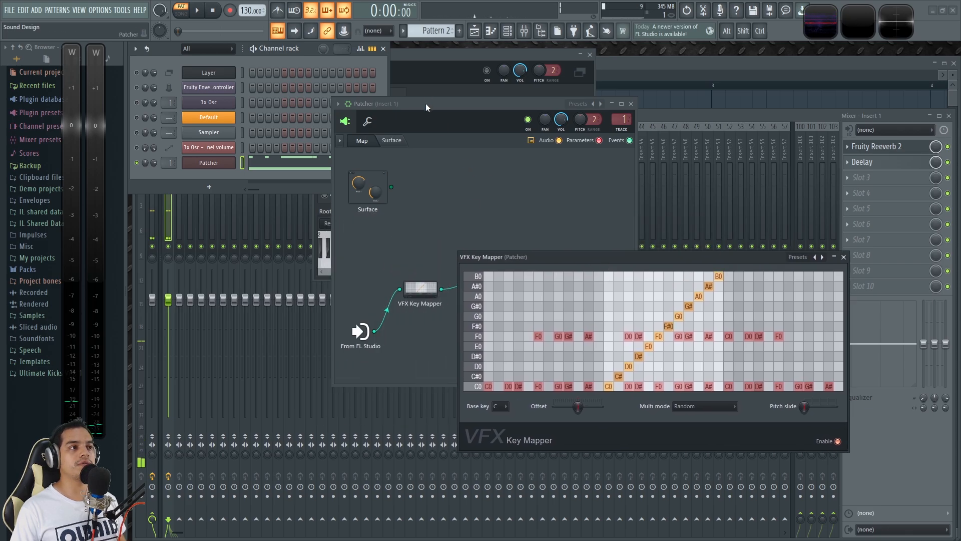
pyautogui.moveTo(426, 103); pyautogui.dragTo(301, 109)
pyautogui.click(244, 128)
# Step: Play Patcher's C5 note repeatedly and watch which notes VFX Key Mapper picks in Random mode
pyautogui.click(354, 323)
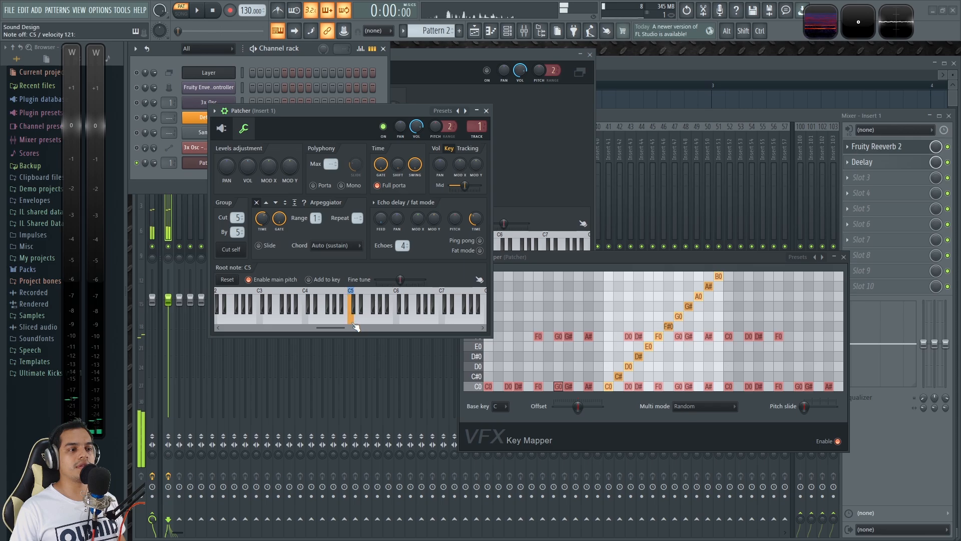
pyautogui.click(355, 323)
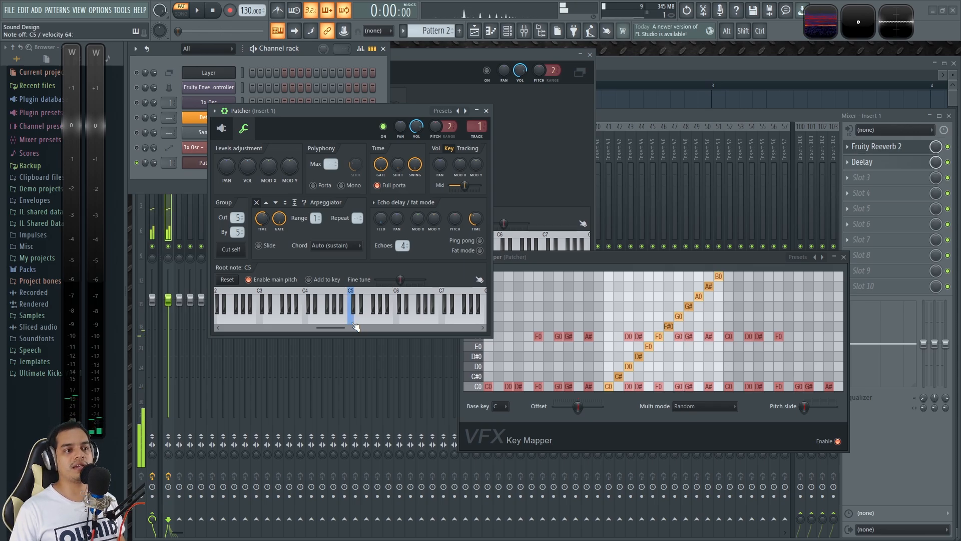
pyautogui.click(355, 323)
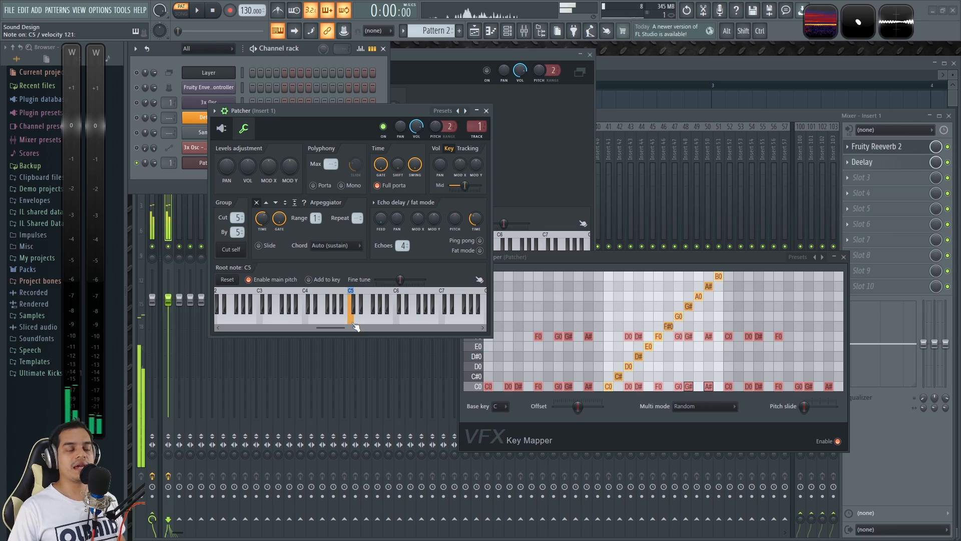
pyautogui.click(355, 324)
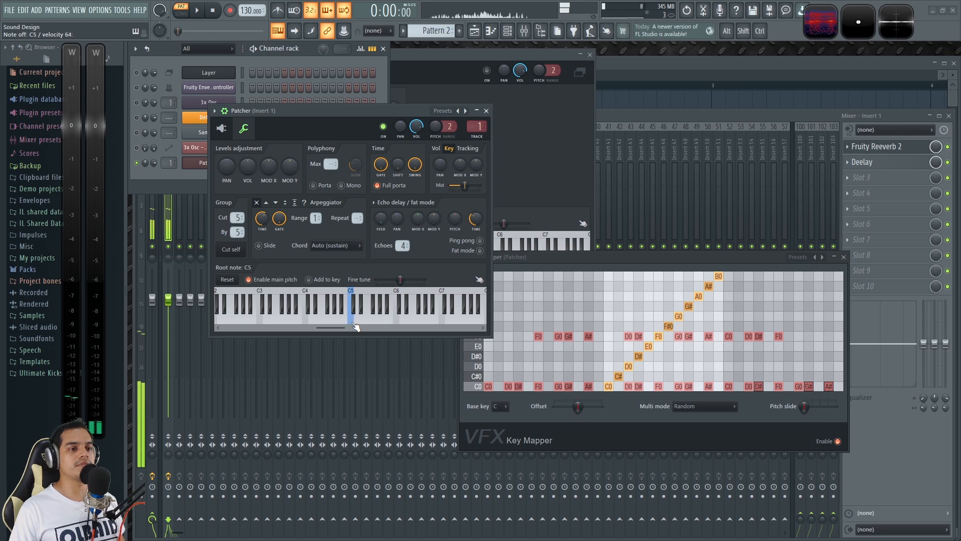
pyautogui.click(355, 324)
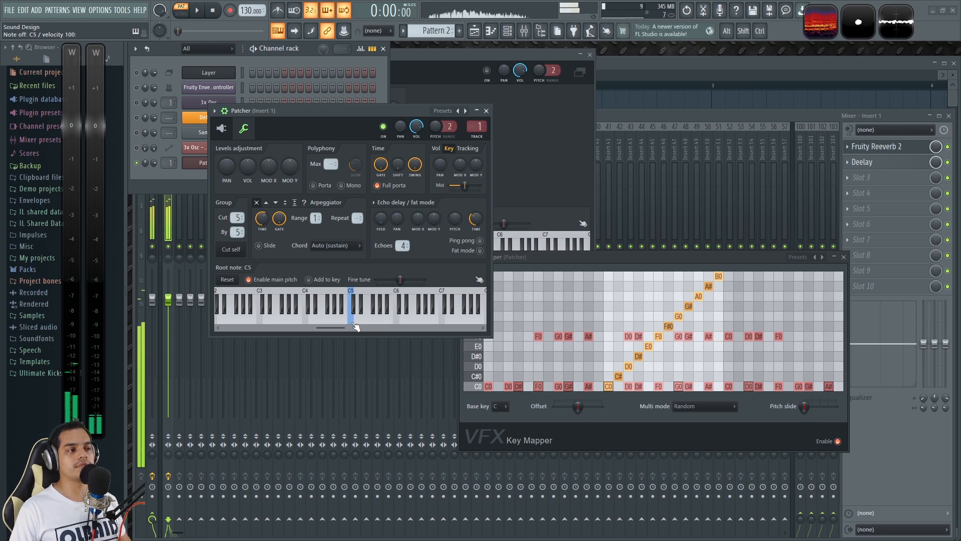
pyautogui.press('q')
pyautogui.press('q')
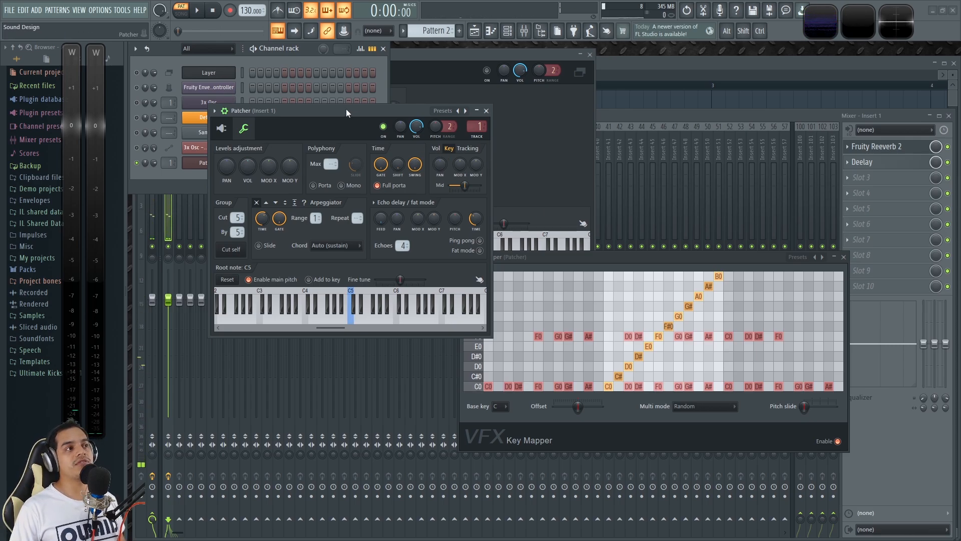
# Step: Open Patcher's piano roll and move the Patcher and VFX Key Mapper windows clear of its notes
pyautogui.moveTo(626, 257); pyautogui.dragTo(628, 265)
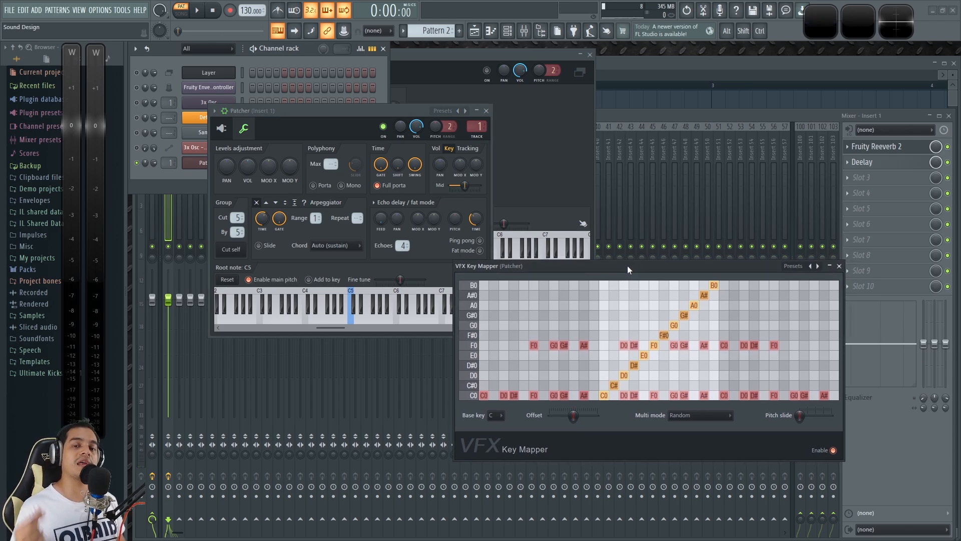
pyautogui.moveTo(309, 111); pyautogui.dragTo(572, 62)
pyautogui.click(269, 167)
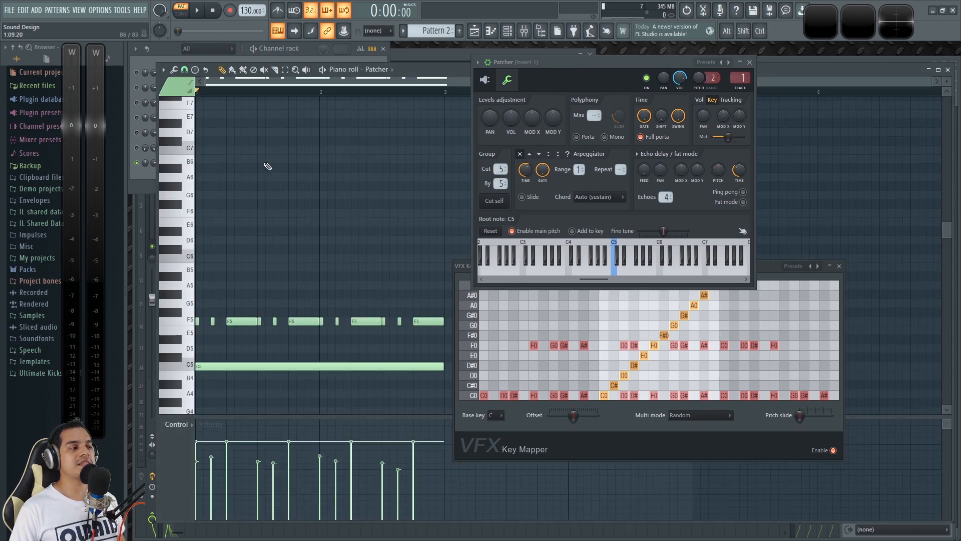
pyautogui.scroll(-3, 273, 256)
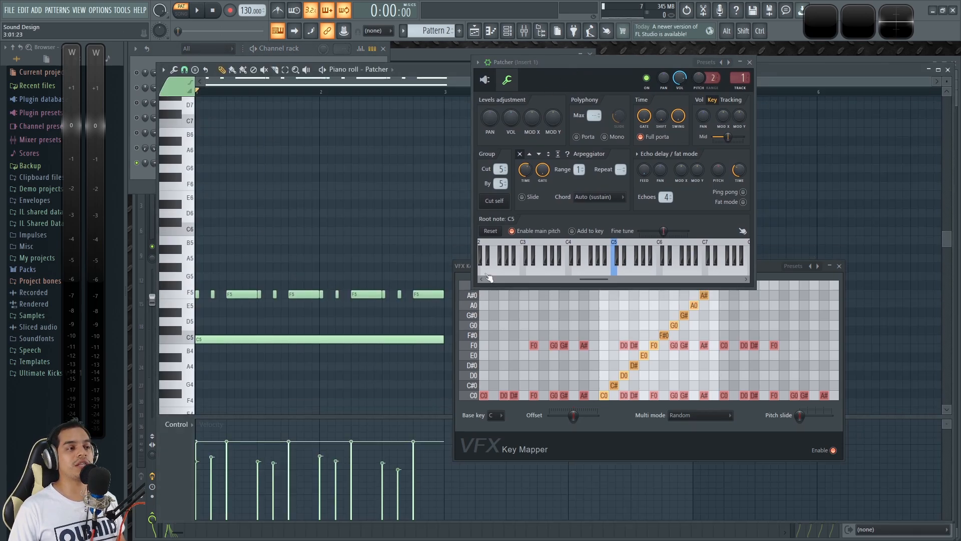
pyautogui.moveTo(774, 269); pyautogui.dragTo(873, 261)
pyautogui.scroll(2, 260, 97)
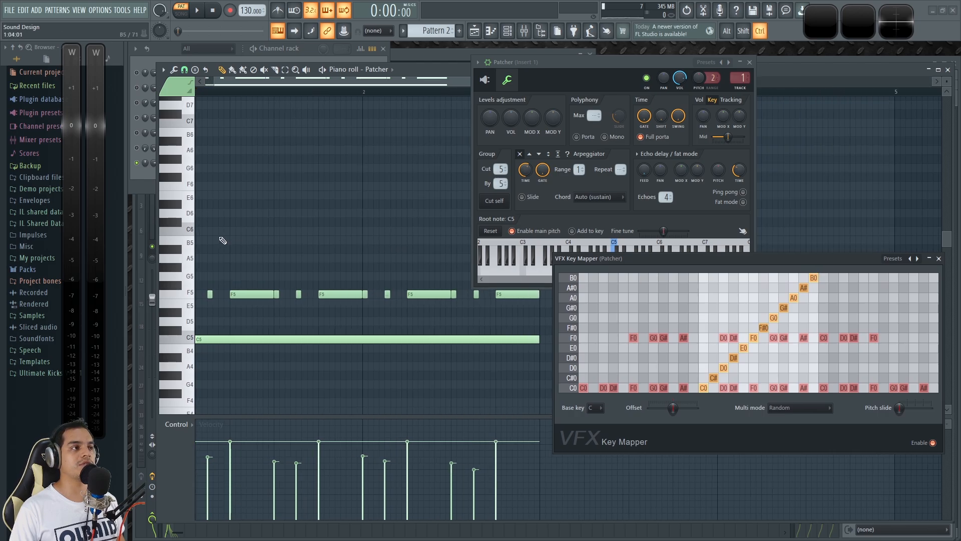
pyautogui.scroll(-2, 260, 97)
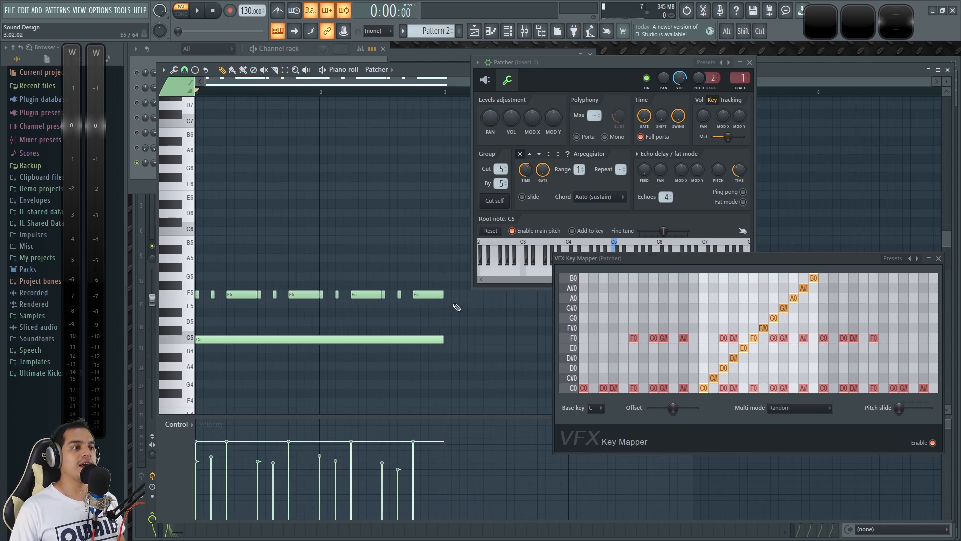
# Step: Mute the repeated F5 notes and add long D#5, A#4 and G#4 notes around the C5 note
pyautogui.moveTo(465, 301); pyautogui.dragTo(217, 297)
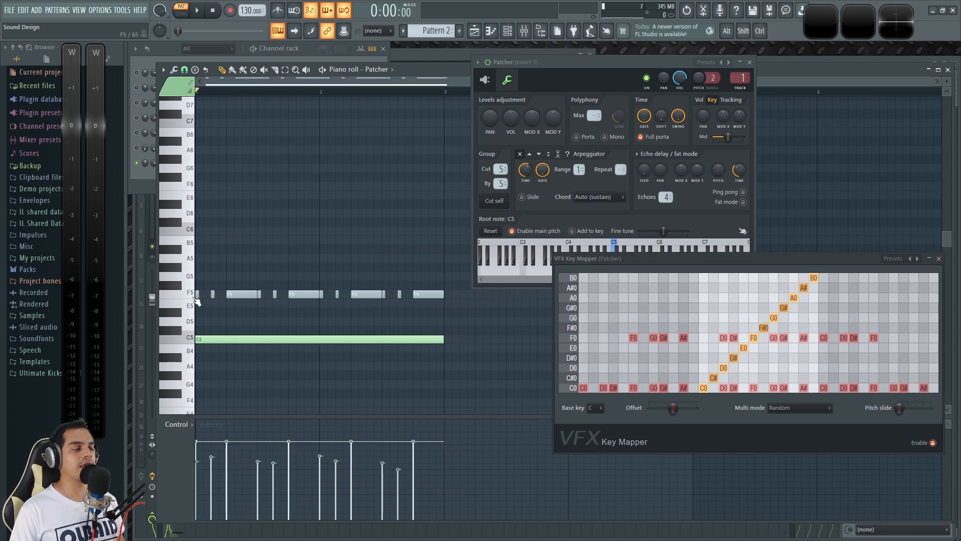
pyautogui.scroll(4, 256, 94)
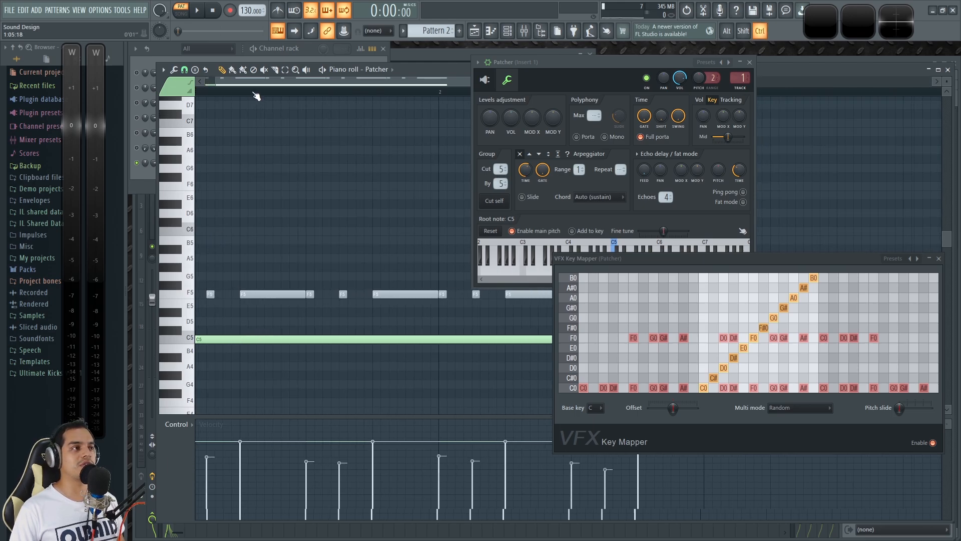
pyautogui.moveTo(226, 354)
pyautogui.mouseDown()
pyautogui.moveTo(225, 375)
pyautogui.moveTo(225, 357)
pyautogui.mouseUp()
pyautogui.click(226, 312)
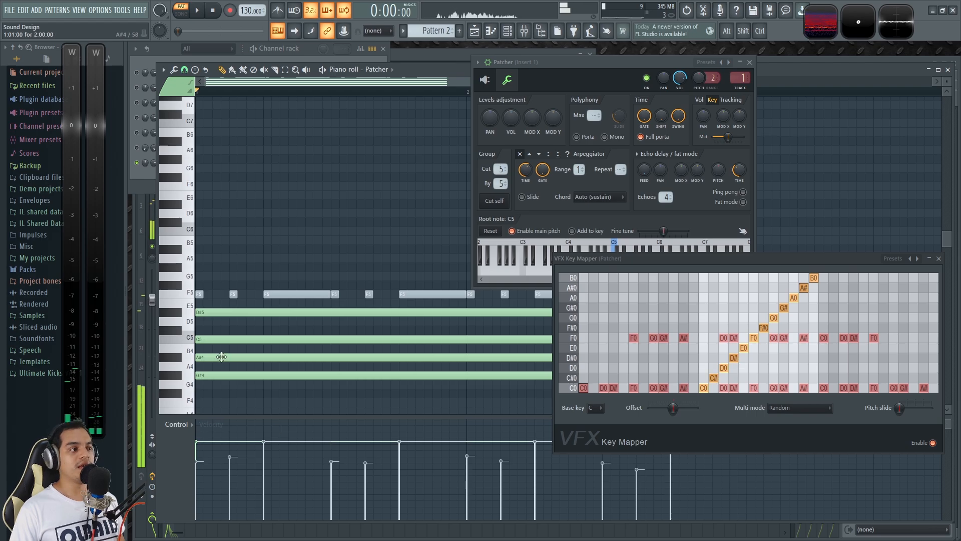
# Step: Mute the long D#5, A#4 and G#4 notes and play the pattern with only C5 sounding
pyautogui.moveTo(224, 353); pyautogui.dragTo(224, 375)
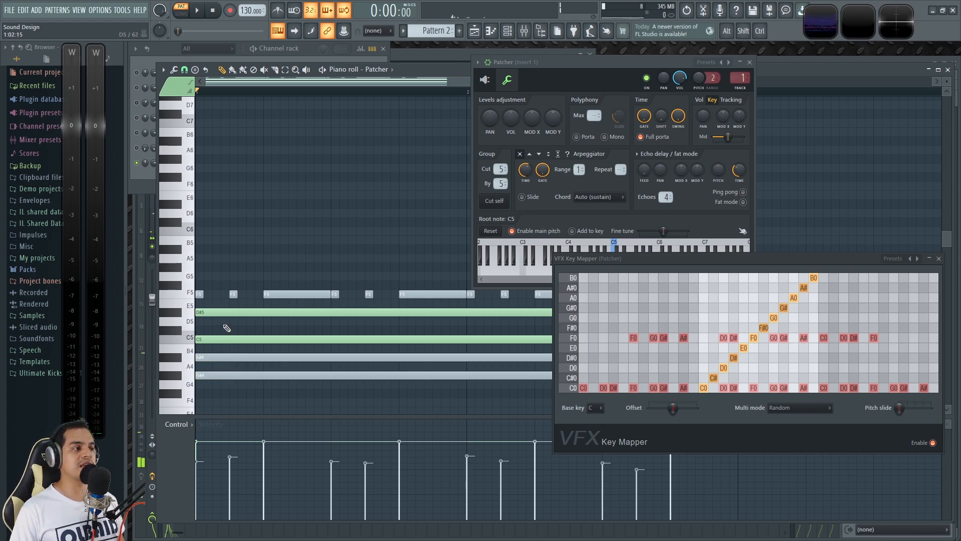
pyautogui.moveTo(224, 320); pyautogui.dragTo(223, 312)
pyautogui.press('space')
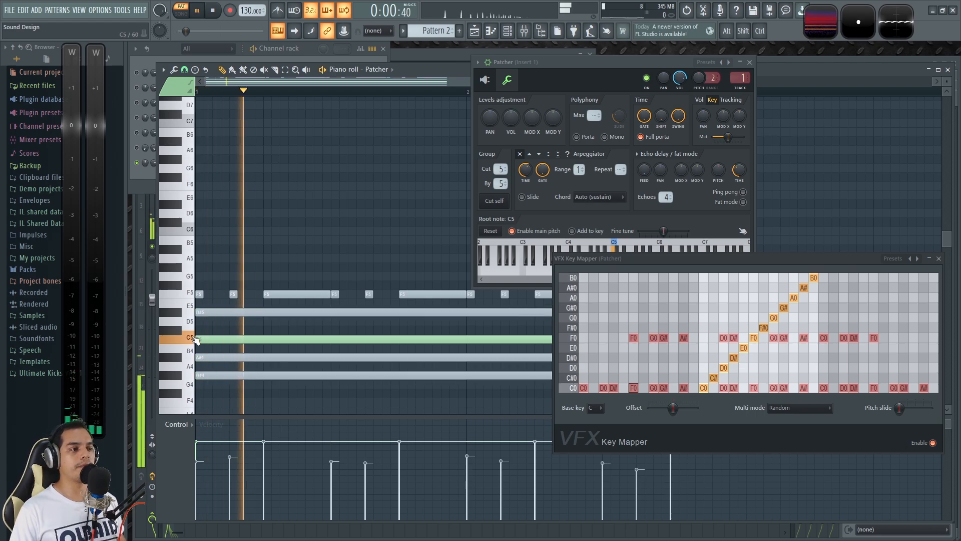
pyautogui.press('space')
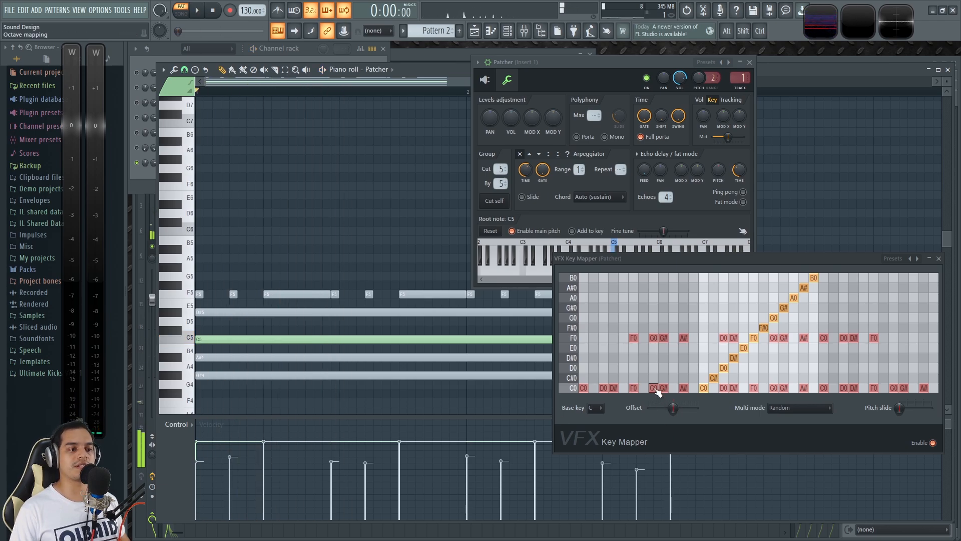
pyautogui.press('space')
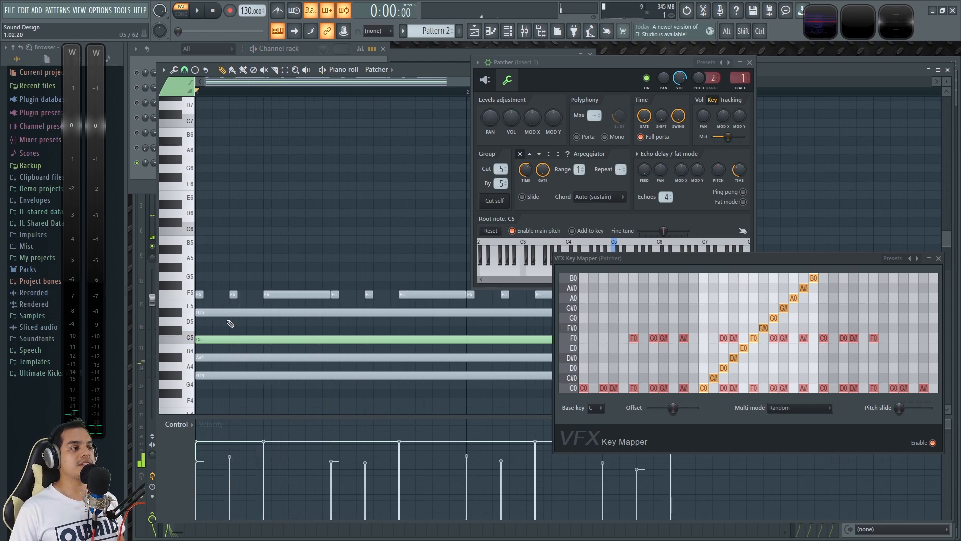
# Step: Move the D#5 note onto C5 with a delayed start and play the two overlapping C5 notes
pyautogui.click(236, 313)
pyautogui.moveTo(219, 314); pyautogui.dragTo(284, 340)
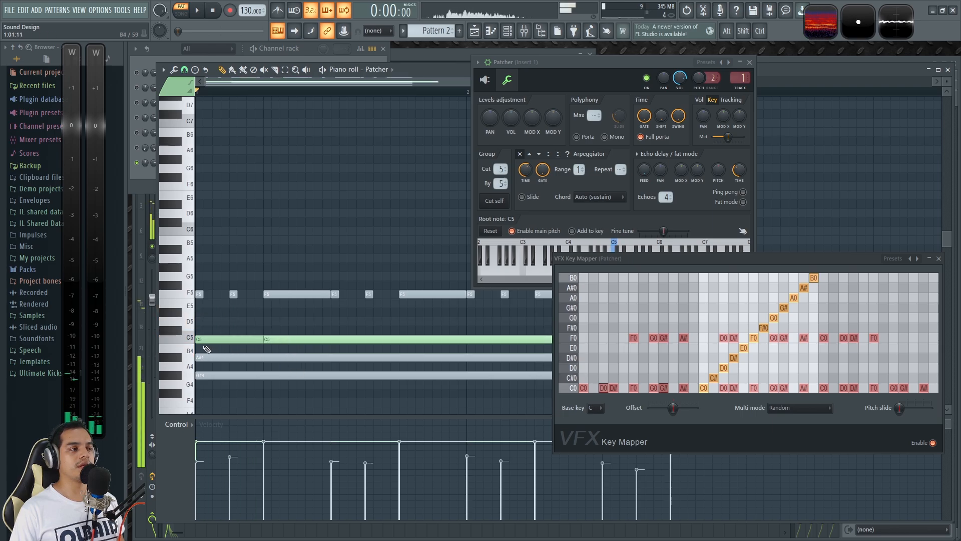
pyautogui.press('space')
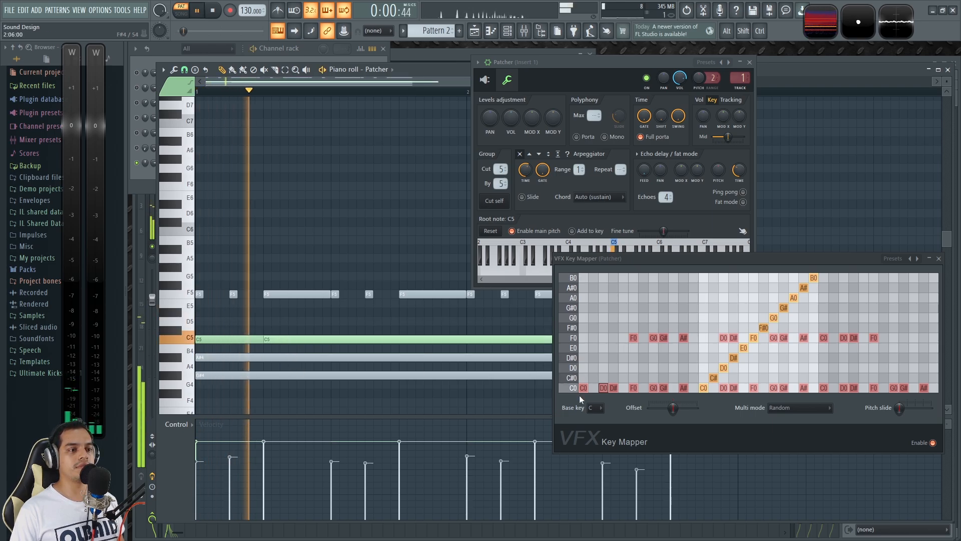
pyautogui.press('space')
pyautogui.press('space')
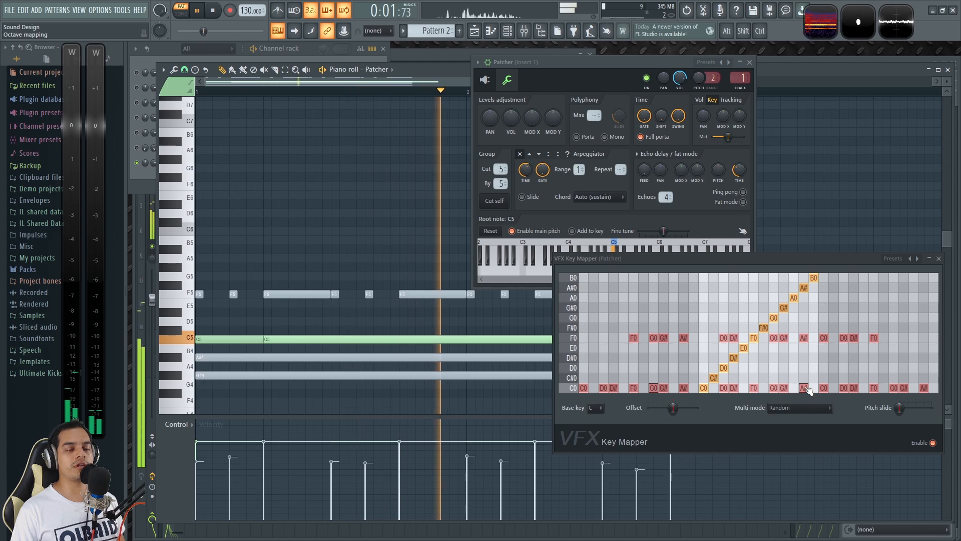
pyautogui.press('space')
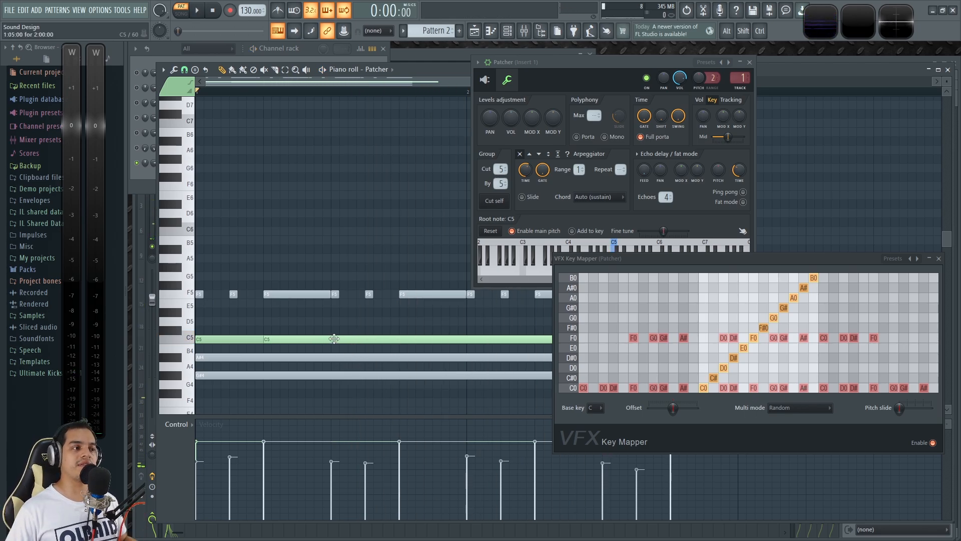
# Step: Remove the second, overlapping C5 note and play the remaining C5 note
pyautogui.moveTo(373, 339); pyautogui.dragTo(322, 340)
pyautogui.press('space')
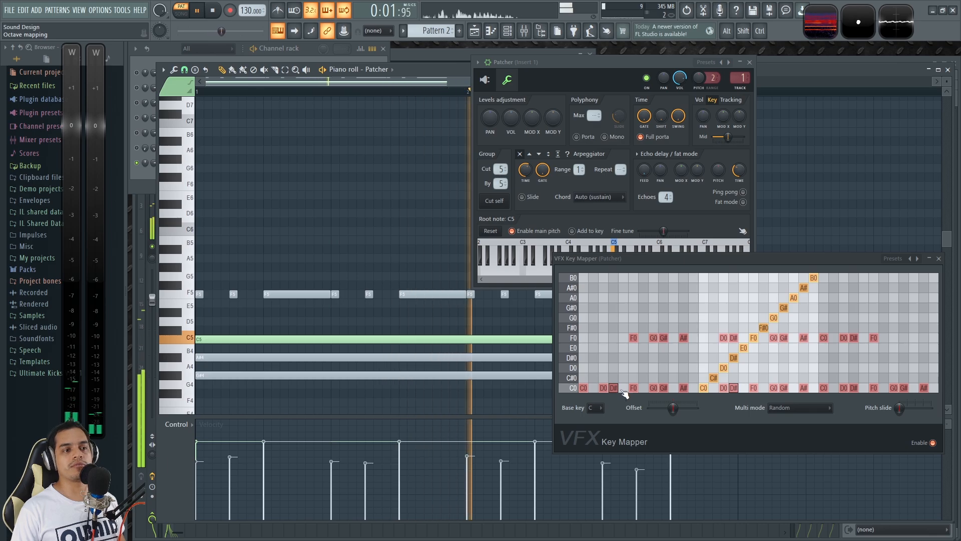
pyautogui.press('space')
# Step: Delete the long A#4 and G#4 notes and keep playing the single C5 note
pyautogui.click(250, 357)
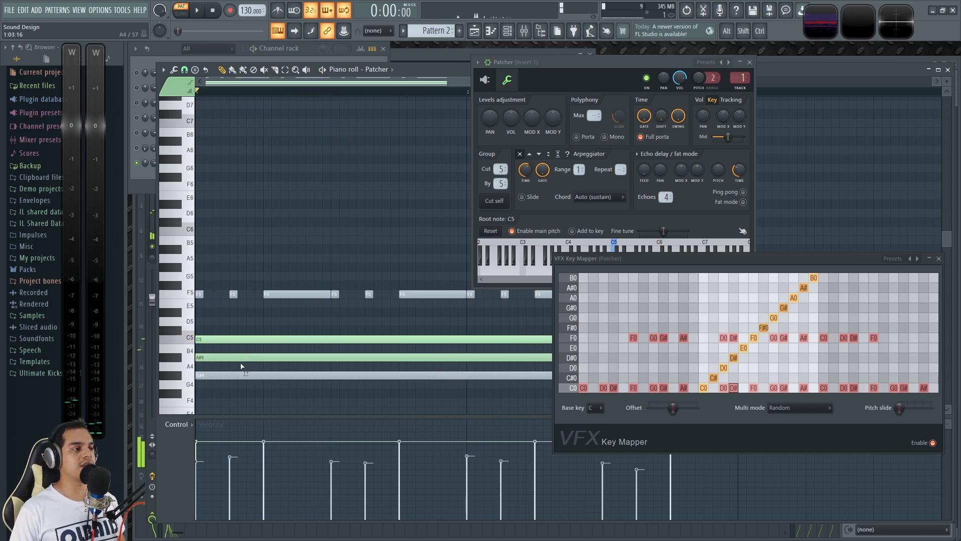
pyautogui.rightClick(254, 358)
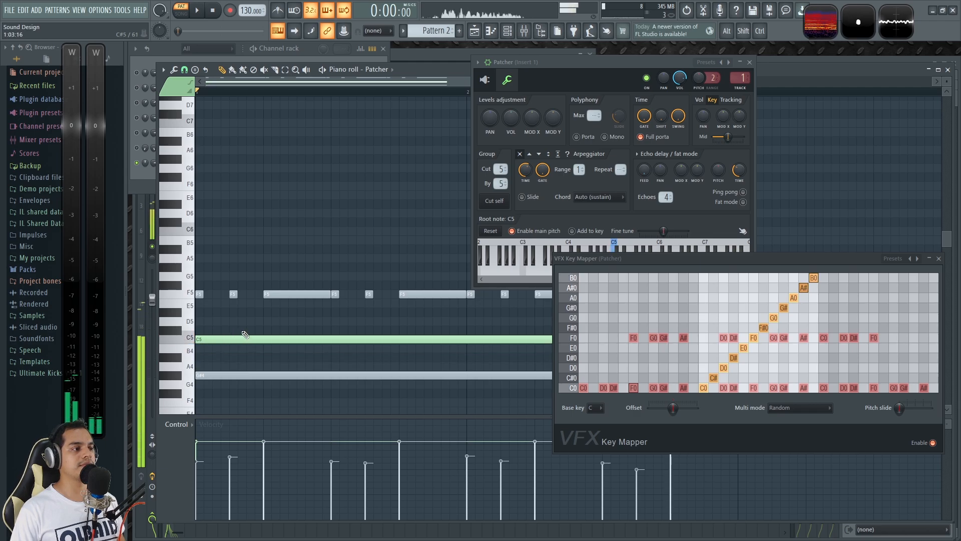
pyautogui.press('space')
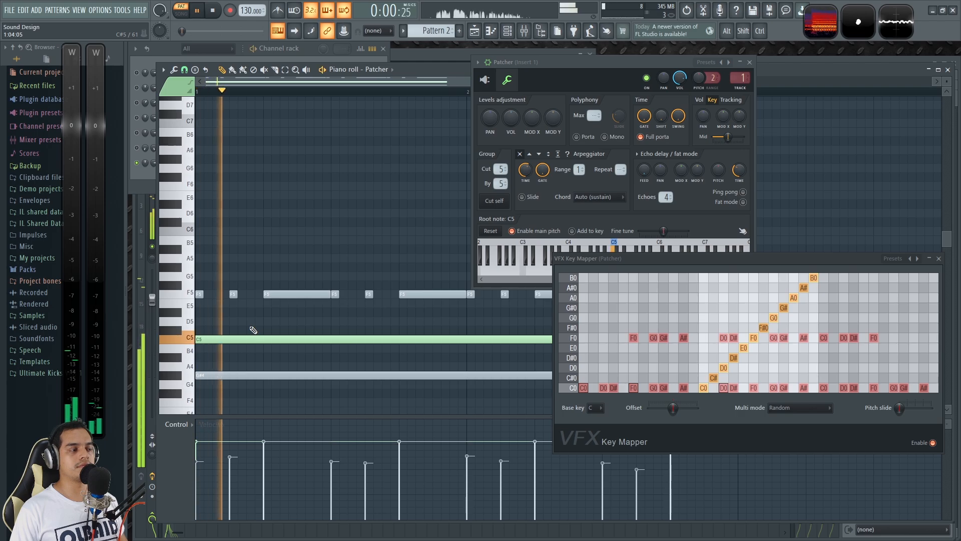
pyautogui.press('space')
pyautogui.press('space')
pyautogui.press('space')
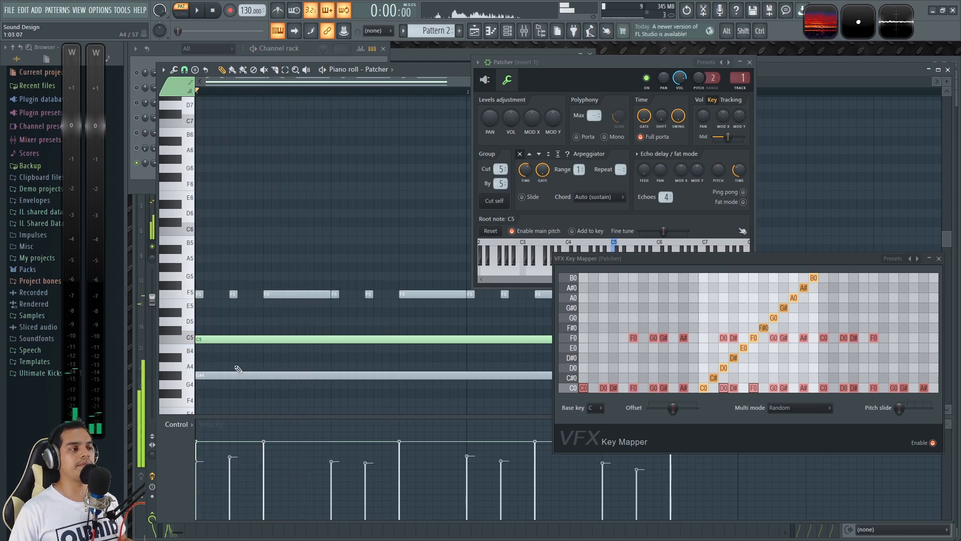
pyautogui.moveTo(237, 375); pyautogui.dragTo(169, 345)
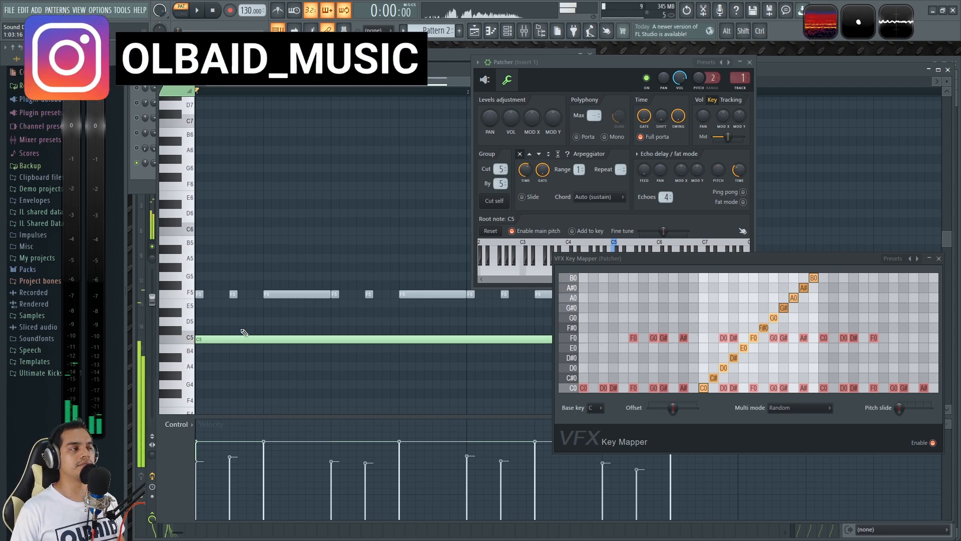
pyautogui.press('space')
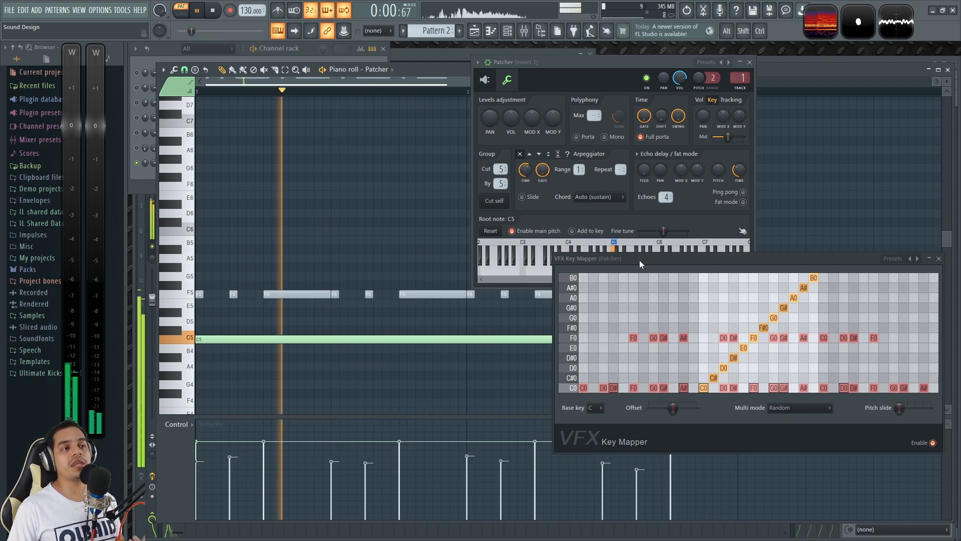
# Step: Clear the three lowest assignments, F0, G0 and G#, from VFX Key Mapper's F0 row and move its window lower
pyautogui.moveTo(644, 261); pyautogui.dragTo(521, 329)
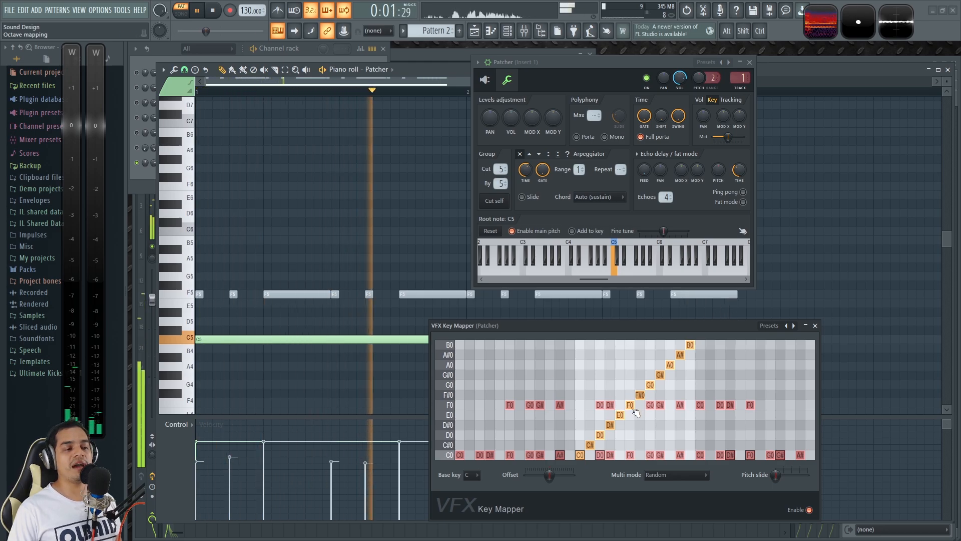
pyautogui.rightClick(511, 407)
pyautogui.rightClick(531, 406)
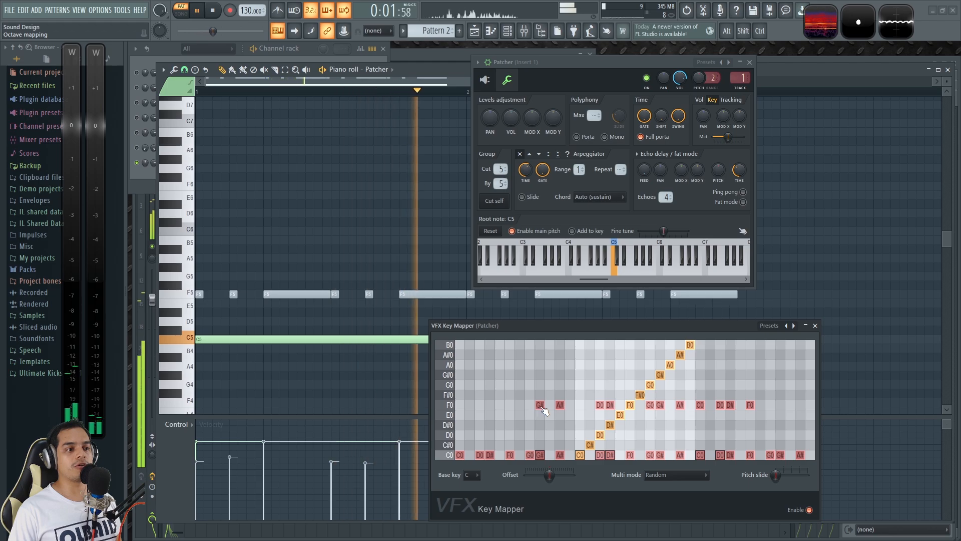
pyautogui.rightClick(541, 407)
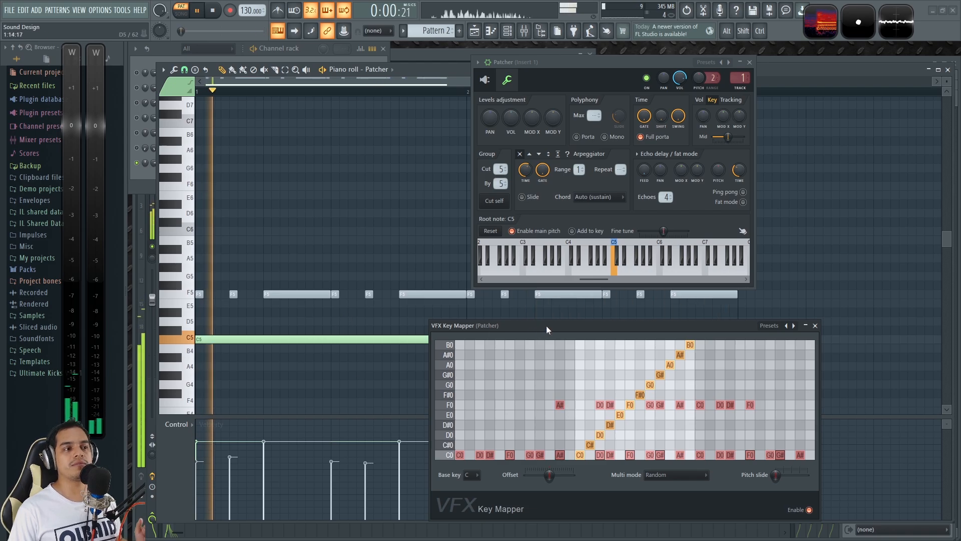
pyautogui.moveTo(546, 325); pyautogui.dragTo(534, 337)
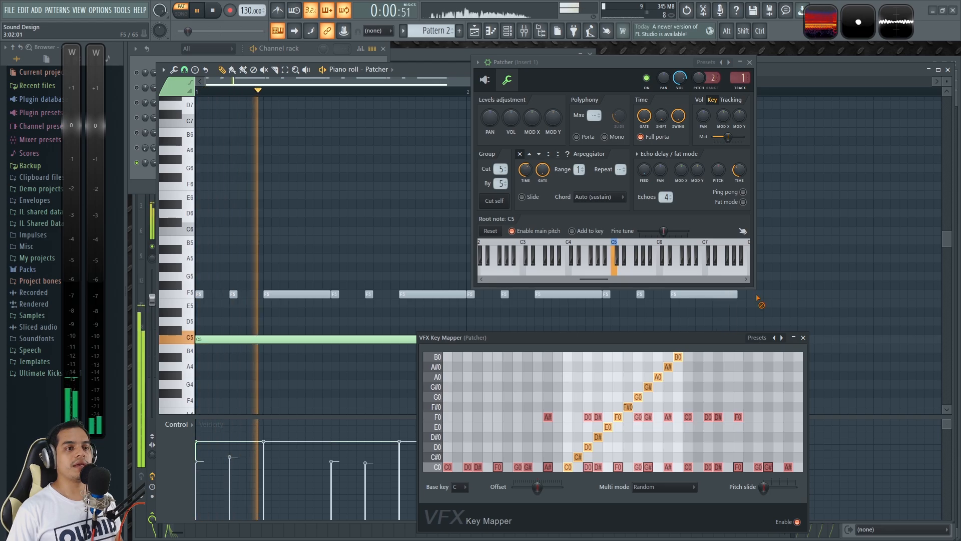
# Step: Unmute the F5 notes, mute the C5 note, and play the pattern with Patcher's window moved off the notes
pyautogui.press('space')
pyautogui.moveTo(758, 301); pyautogui.dragTo(199, 299)
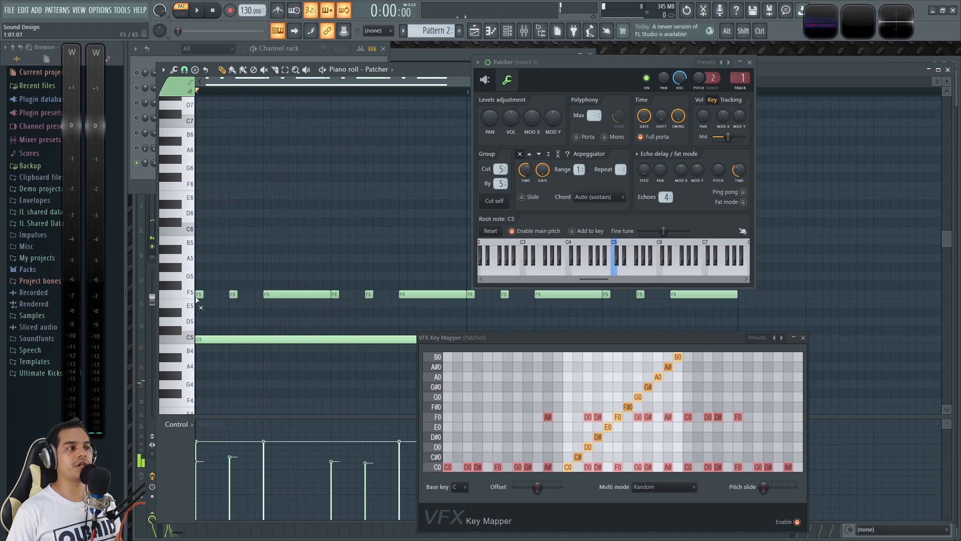
pyautogui.scroll(-2, 265, 310)
pyautogui.scroll(1, 395, 281)
pyautogui.click(379, 313)
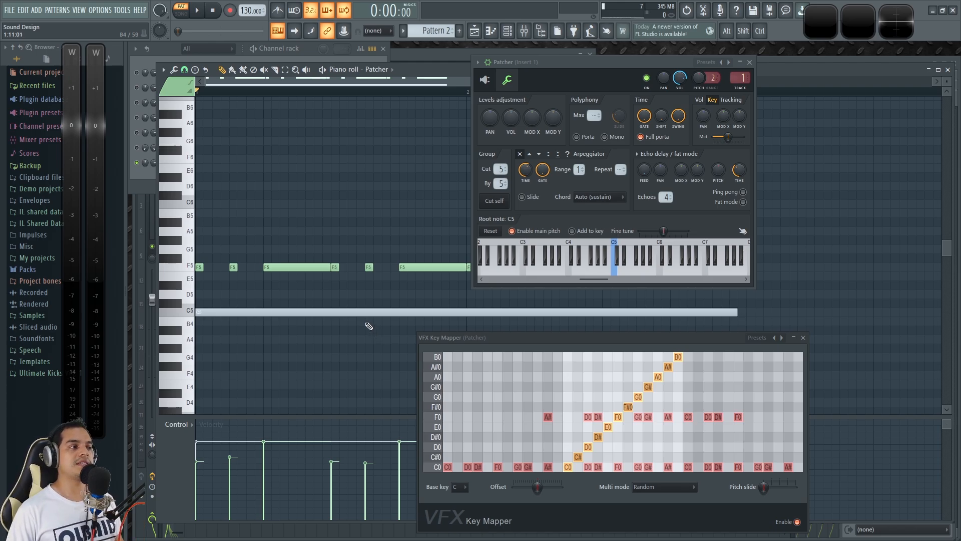
pyautogui.press('space')
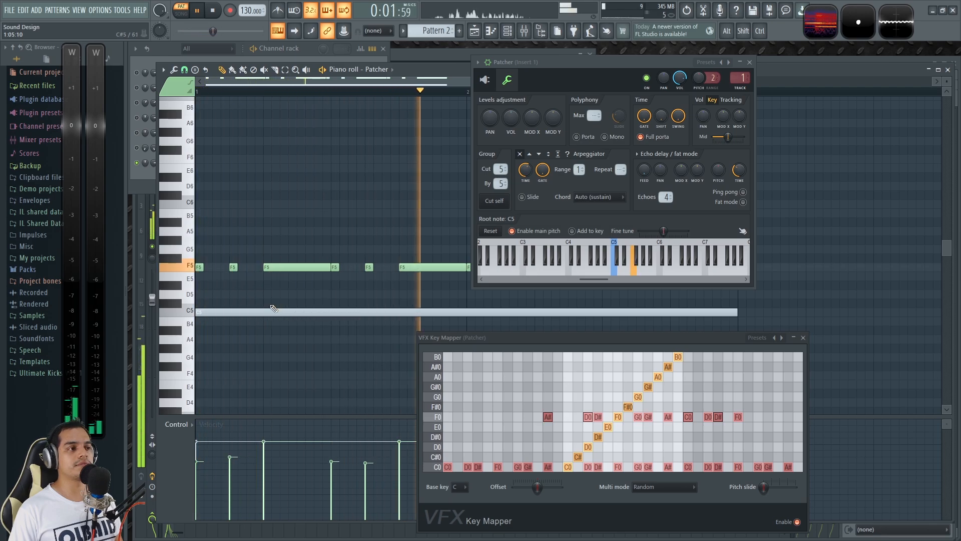
pyautogui.moveTo(563, 62); pyautogui.dragTo(681, 52)
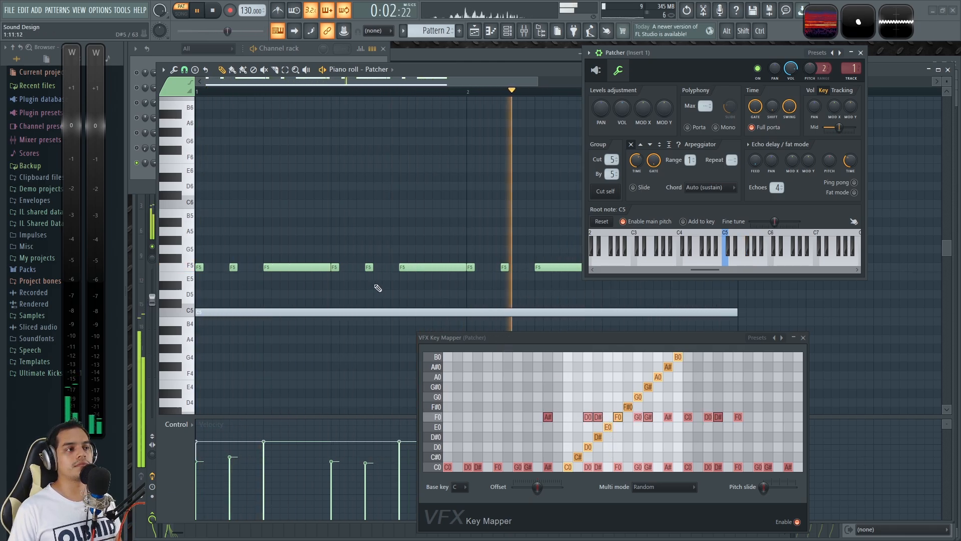
# Step: Try an extra short F5 note before the first long F5 note, play the pattern, and delete that note
pyautogui.press('space')
pyautogui.scroll(2, 248, 268)
pyautogui.click(276, 271)
pyautogui.moveTo(281, 267); pyautogui.dragTo(271, 268)
pyautogui.press('space')
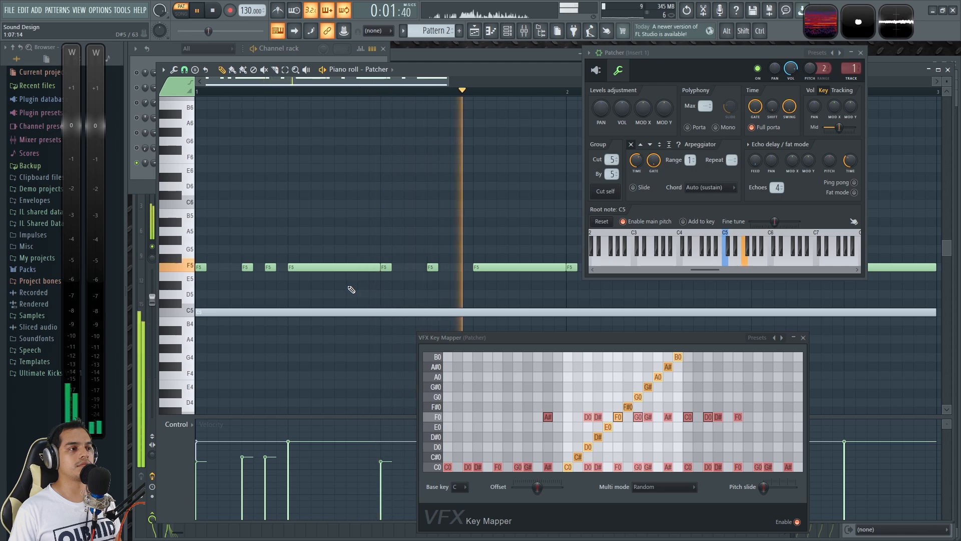
pyautogui.rightClick(271, 266)
# Step: Route the Patcher channel to the Master mixer track and replay the F5 pattern
pyautogui.press('space')
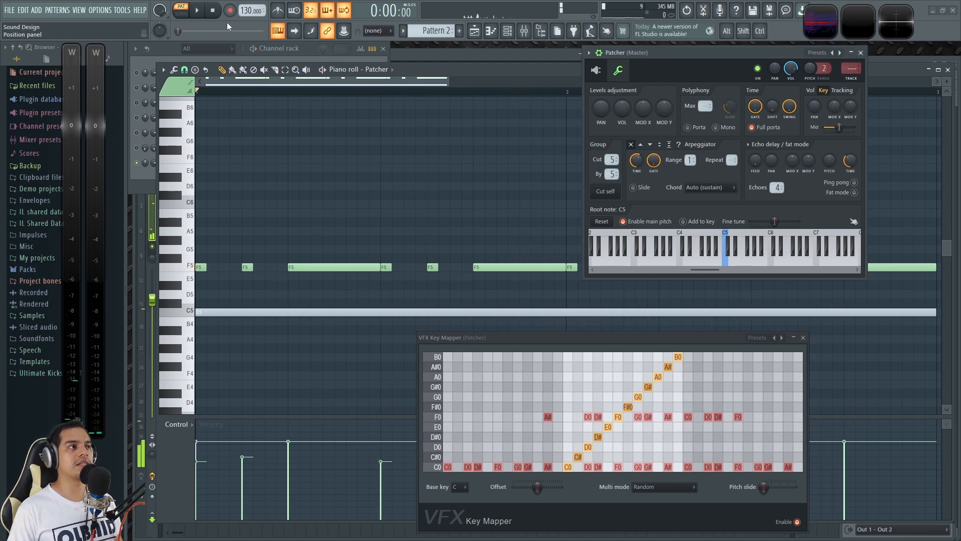
pyautogui.press('space')
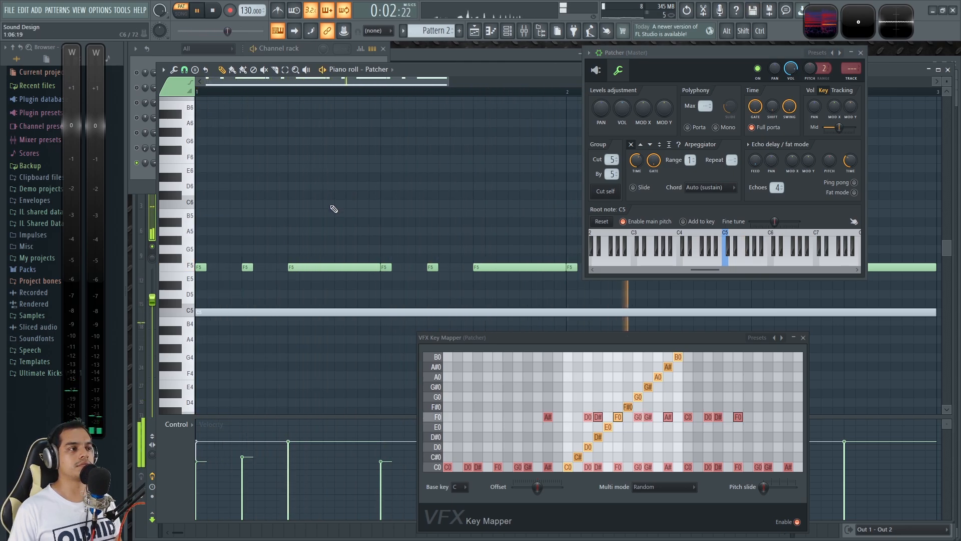
pyautogui.scroll(-3, 326, 213)
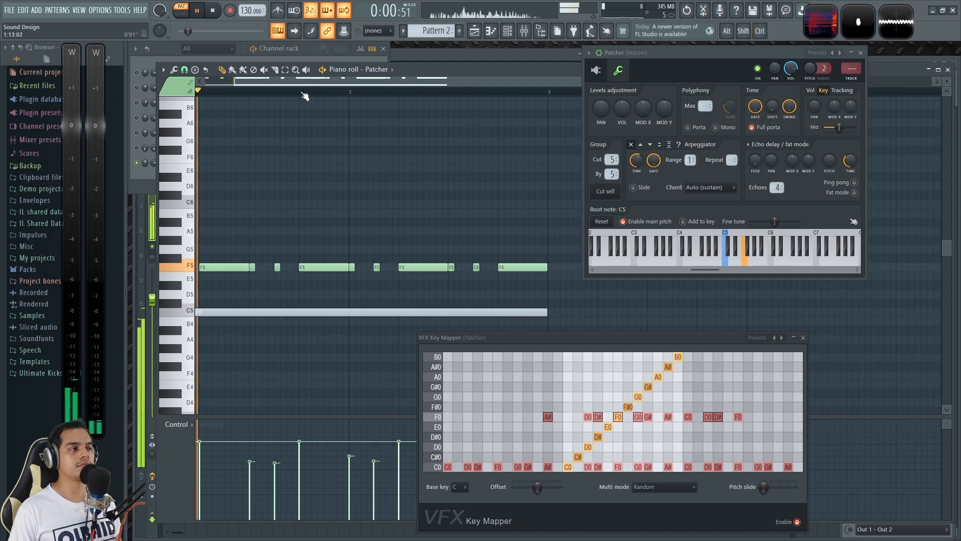
# Step: Unmute the long C5 note, play the pattern with the F5 notes, and route the Patcher channel to mixer track 1
pyautogui.scroll(2, 265, 88)
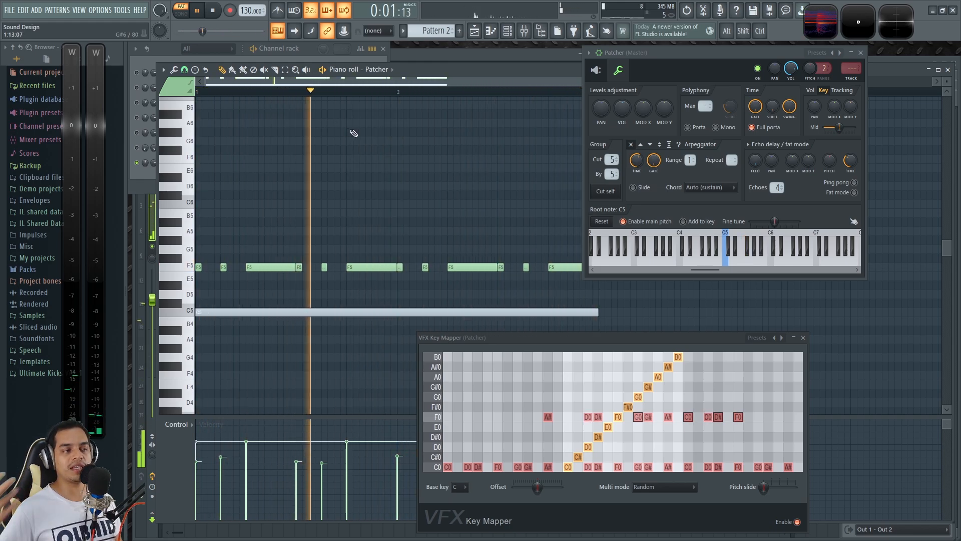
pyautogui.press('space')
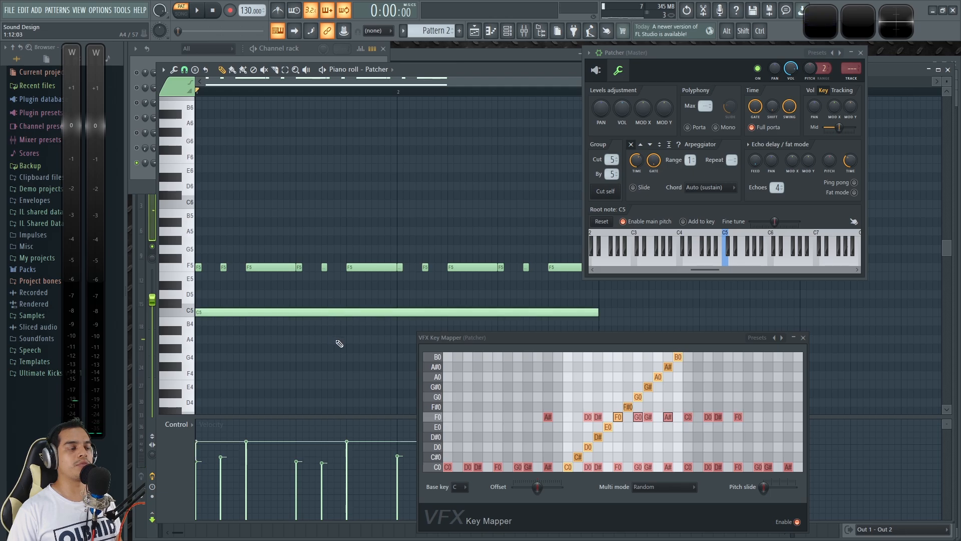
pyautogui.press('space')
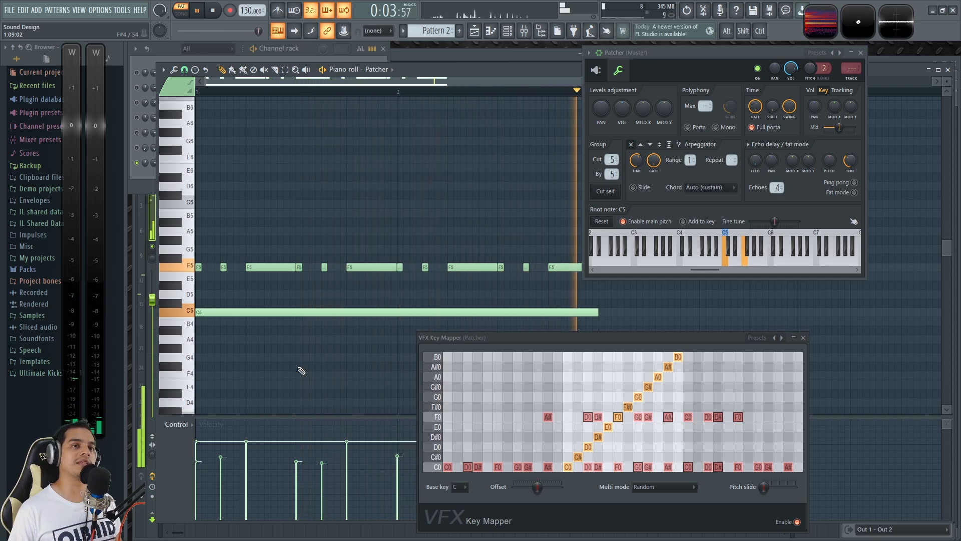
pyautogui.press('space')
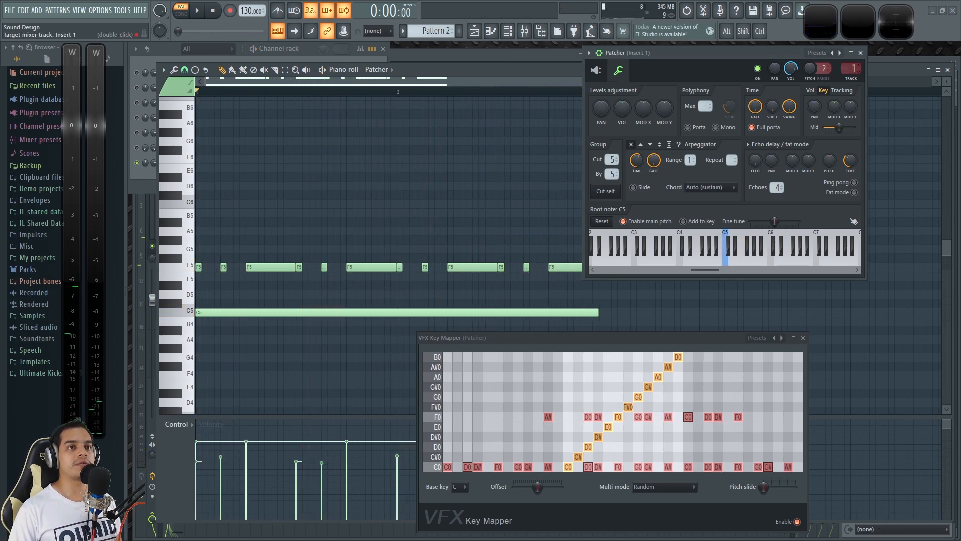
# Step: Close the Patcher, VFX Key Mapper and piano roll windows
pyautogui.click(860, 53)
pyautogui.click(803, 338)
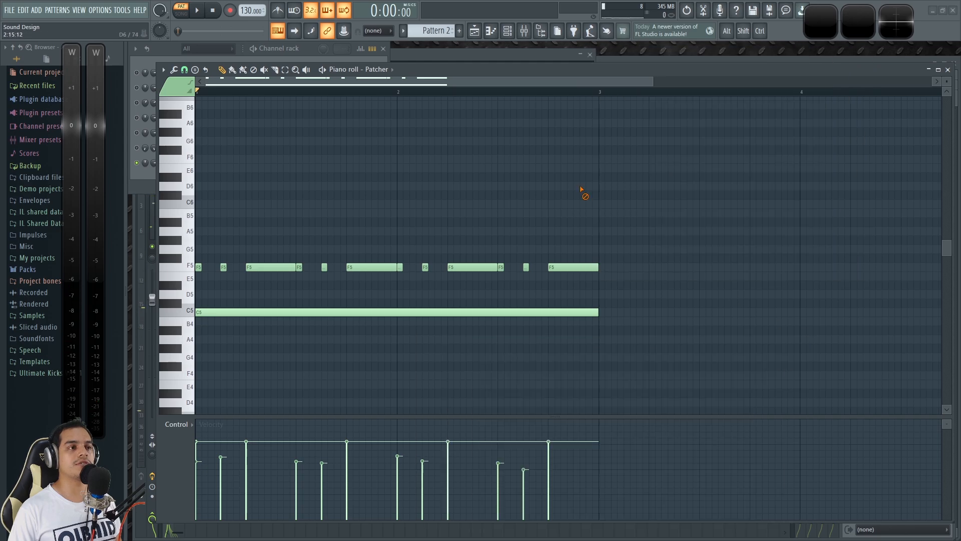
pyautogui.scroll(-2, 504, 172)
pyautogui.click(948, 70)
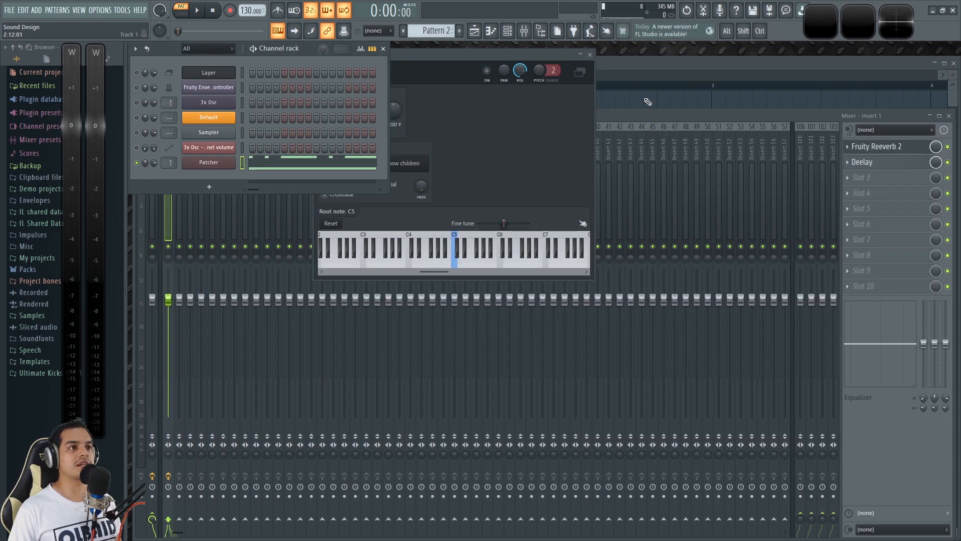
# Step: Play the pattern, move the Layer window aside, and reopen the Patcher channel on its module map over the mixer
pyautogui.press('space')
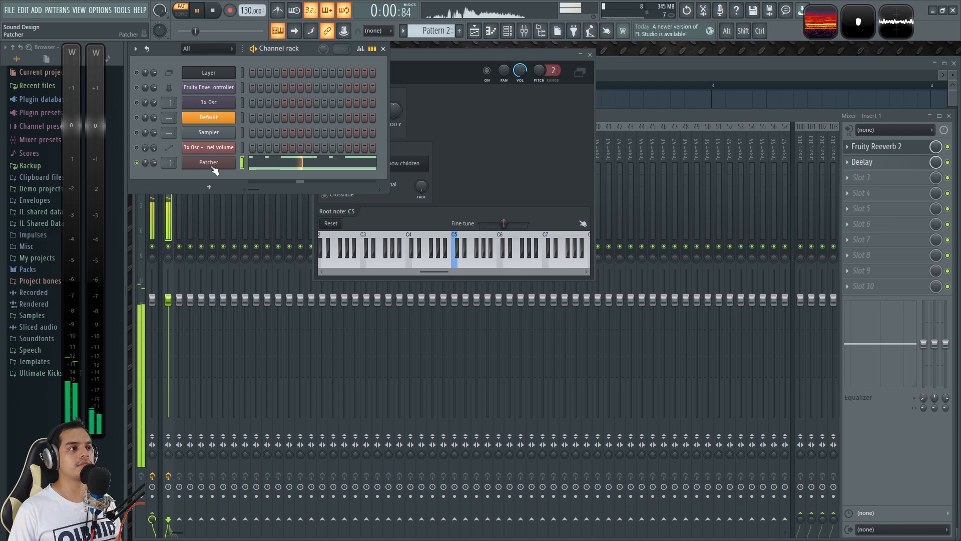
pyautogui.moveTo(476, 56); pyautogui.dragTo(598, 69)
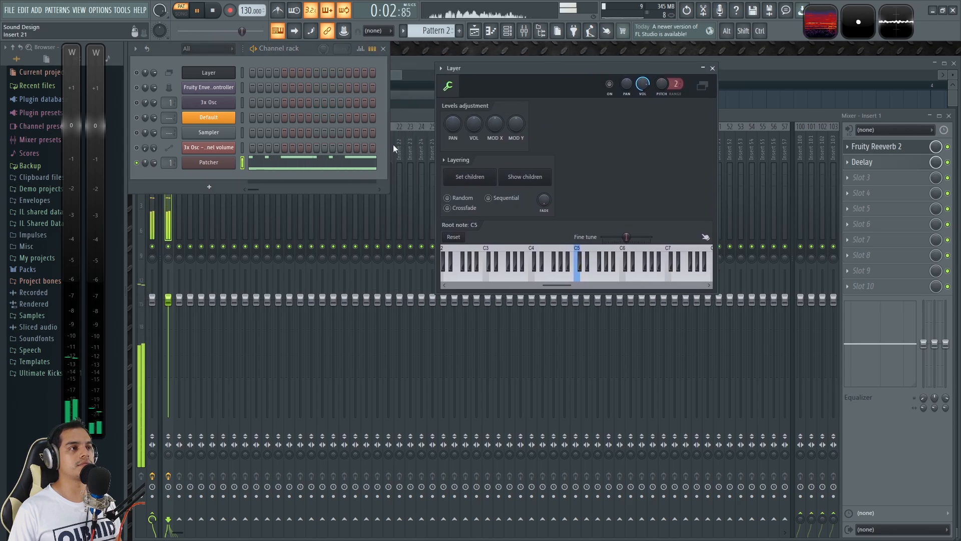
pyautogui.click(209, 163)
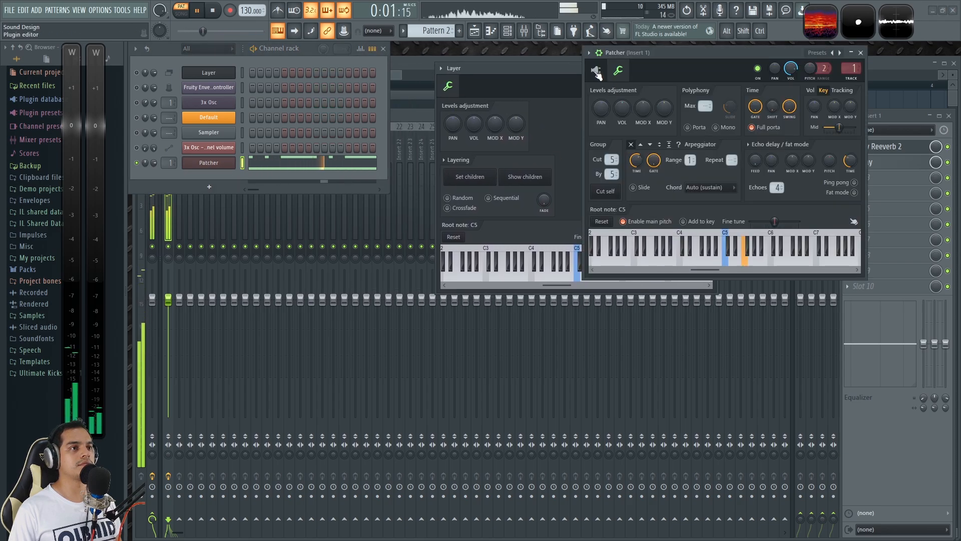
pyautogui.click(612, 89)
pyautogui.moveTo(737, 52); pyautogui.dragTo(520, 122)
pyautogui.press('space')
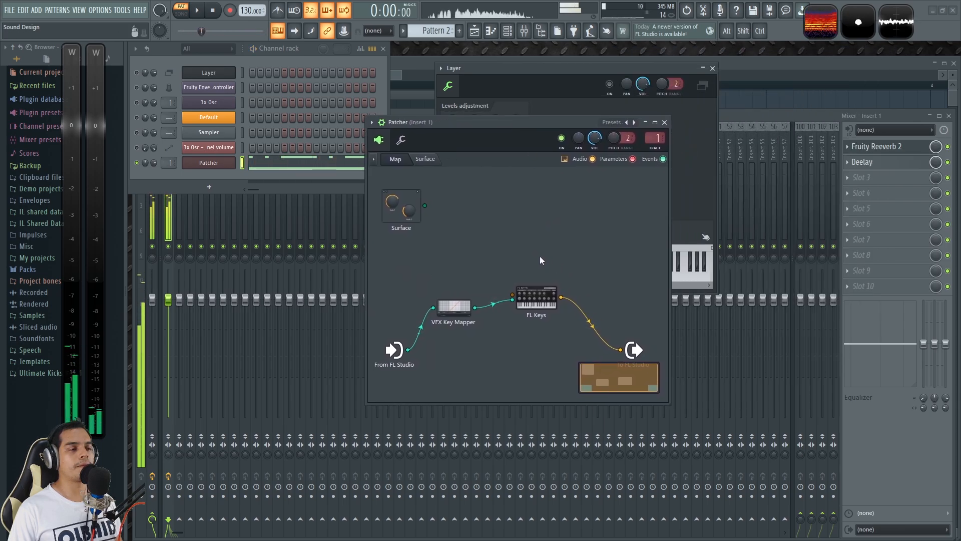
# Step: Add the Harmless generator to Patcher's map
pyautogui.rightClick(540, 257)
pyautogui.moveTo(609, 274)
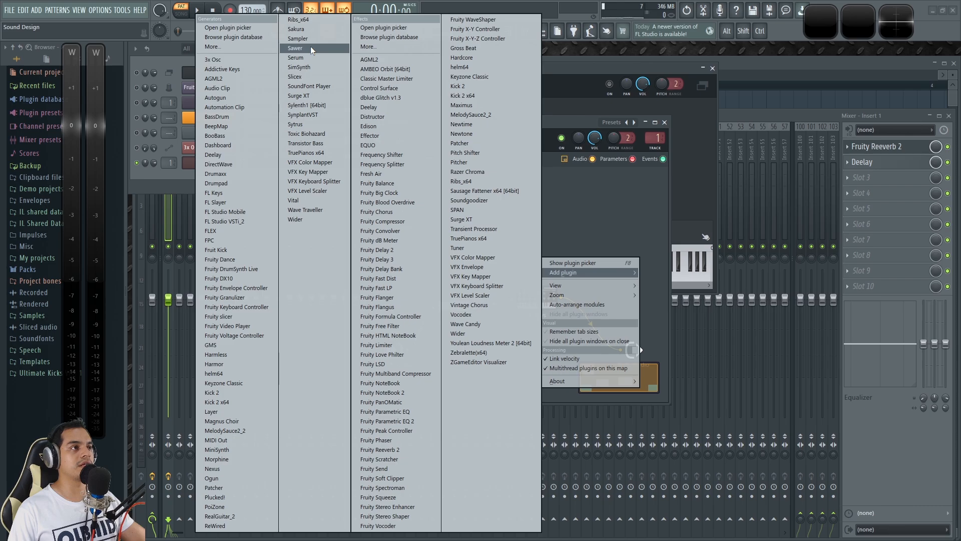
pyautogui.click(236, 356)
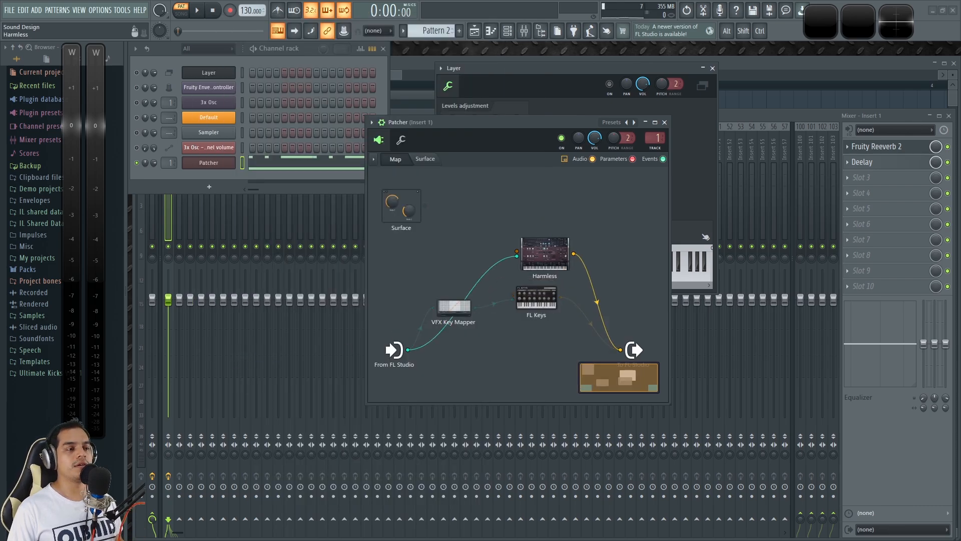
# Step: Load the Pluck Nebula preset in Harmless and play the pattern with it
pyautogui.doubleClick(530, 247)
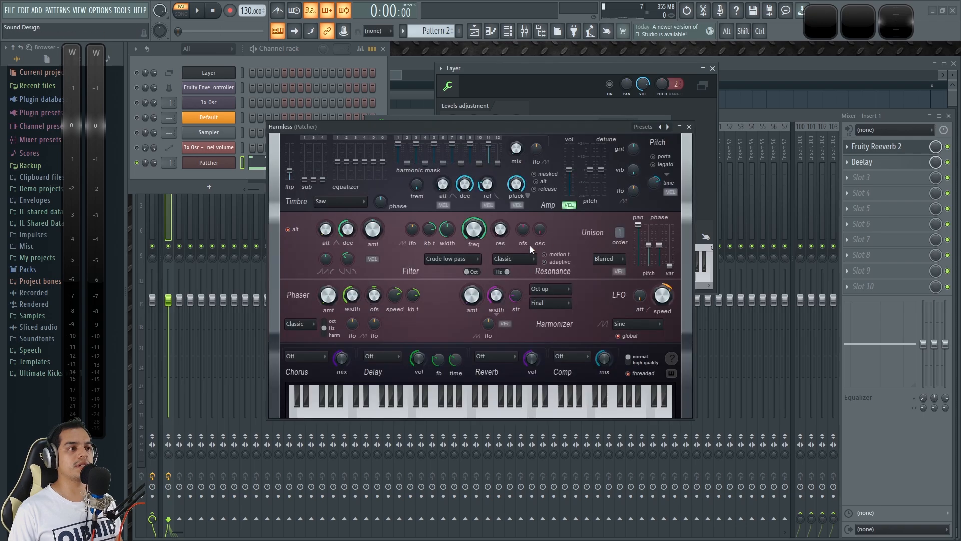
pyautogui.click(645, 126)
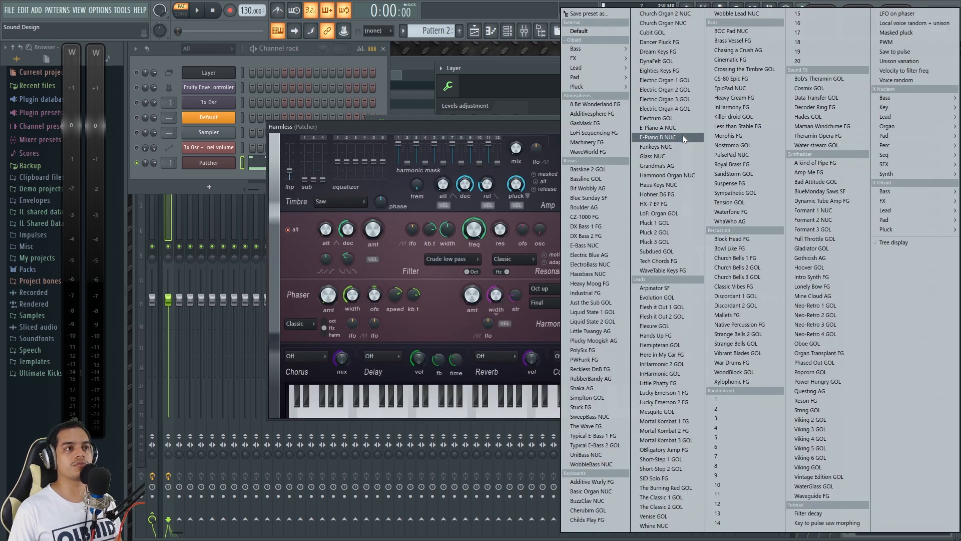
pyautogui.moveTo(598, 89)
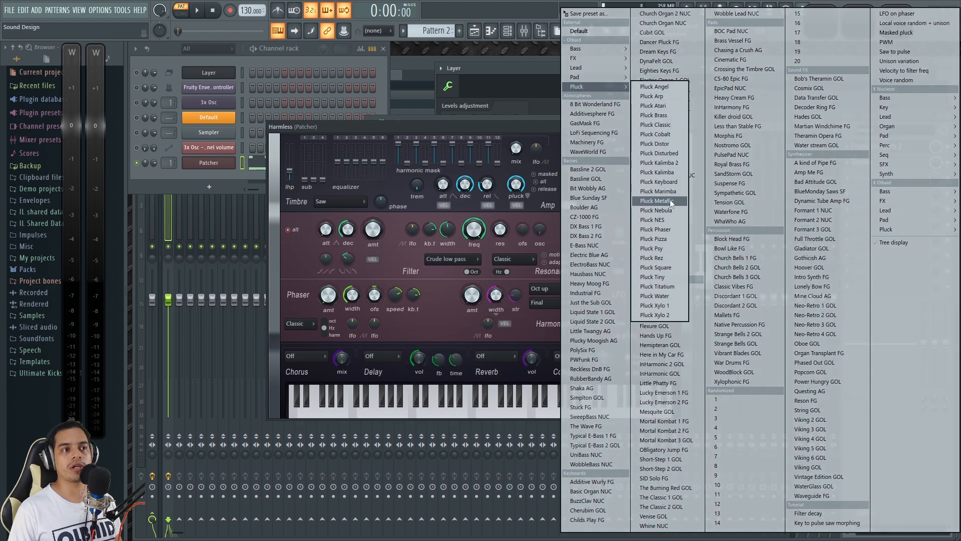
pyautogui.click(668, 211)
pyautogui.press('space')
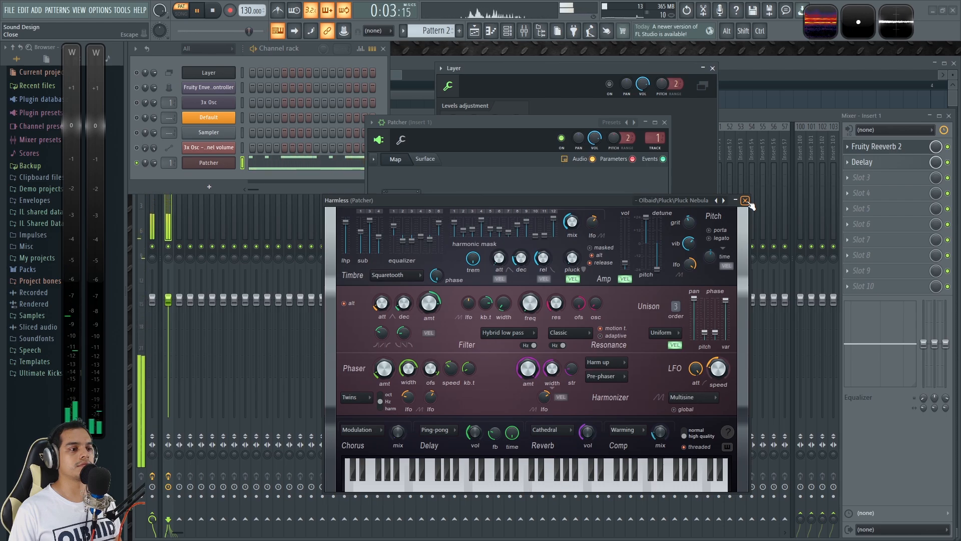
pyautogui.press('space')
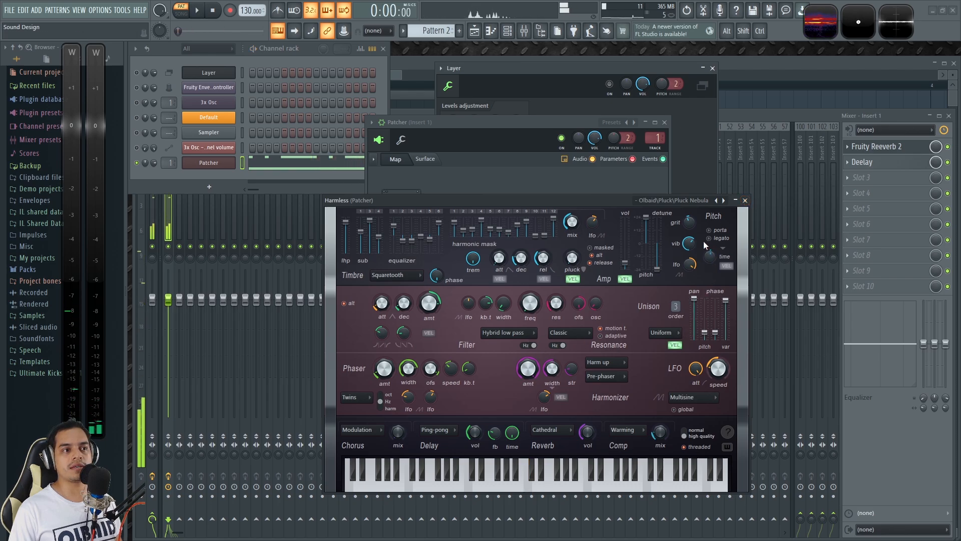
# Step: Audition Harmless with single live notes and with the pattern, and move its window off Patcher's map
pyautogui.press('v')
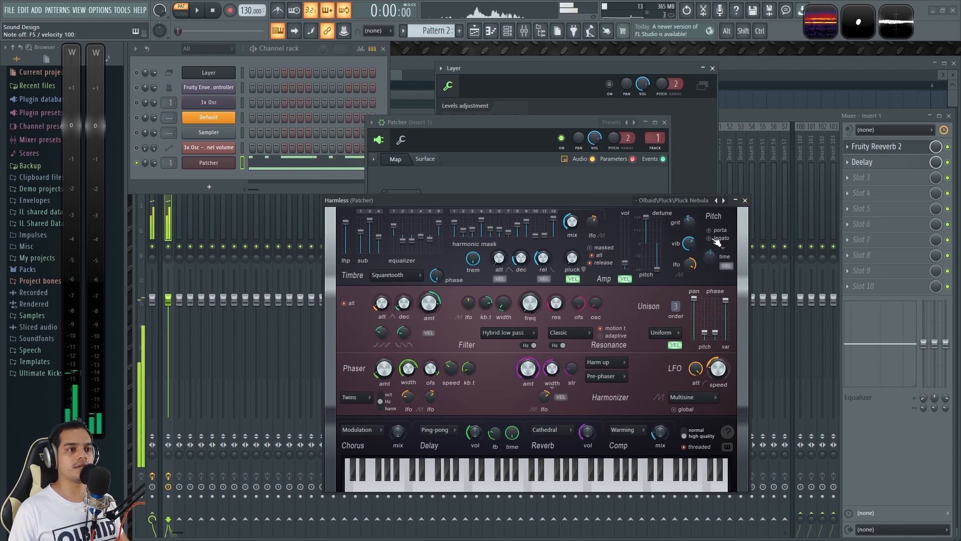
pyautogui.press('n')
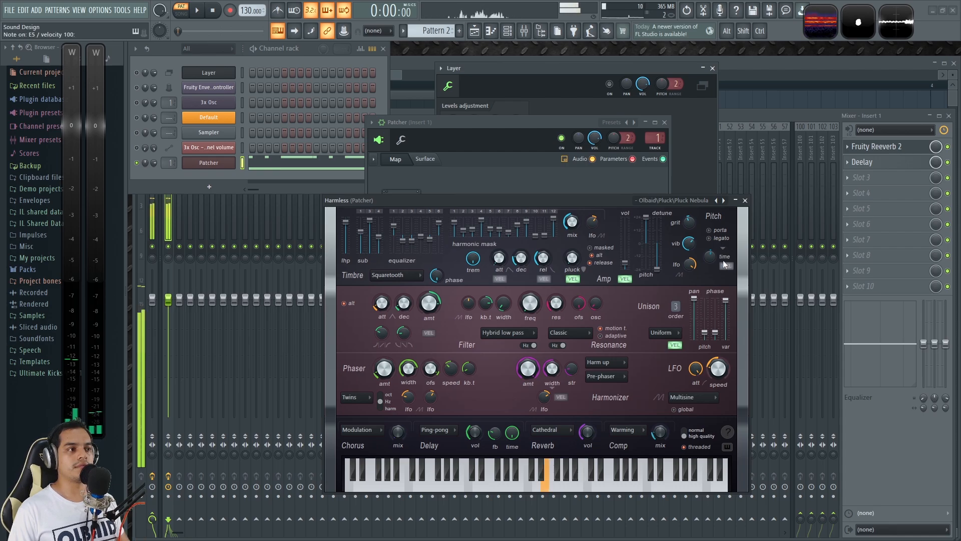
pyautogui.press('space')
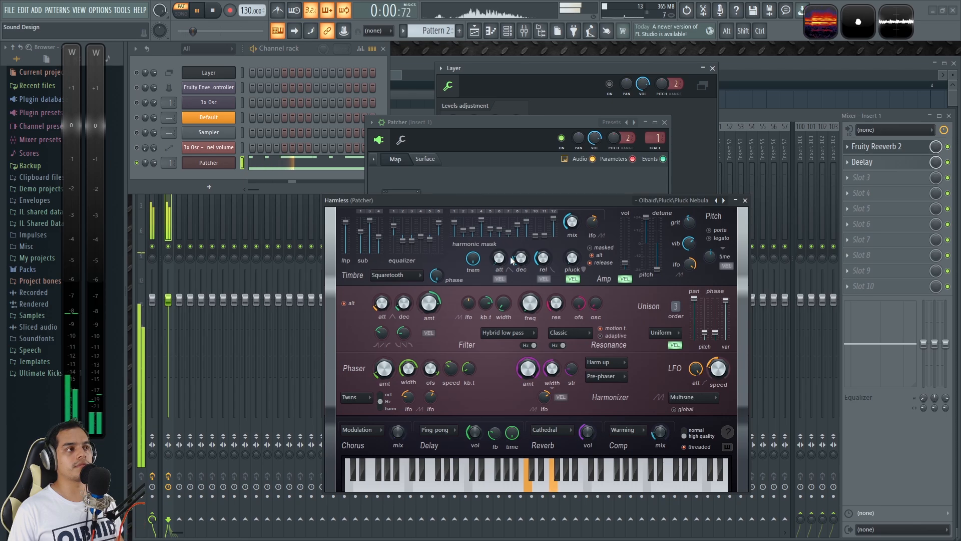
pyautogui.moveTo(542, 201); pyautogui.dragTo(483, 464)
pyautogui.press('space')
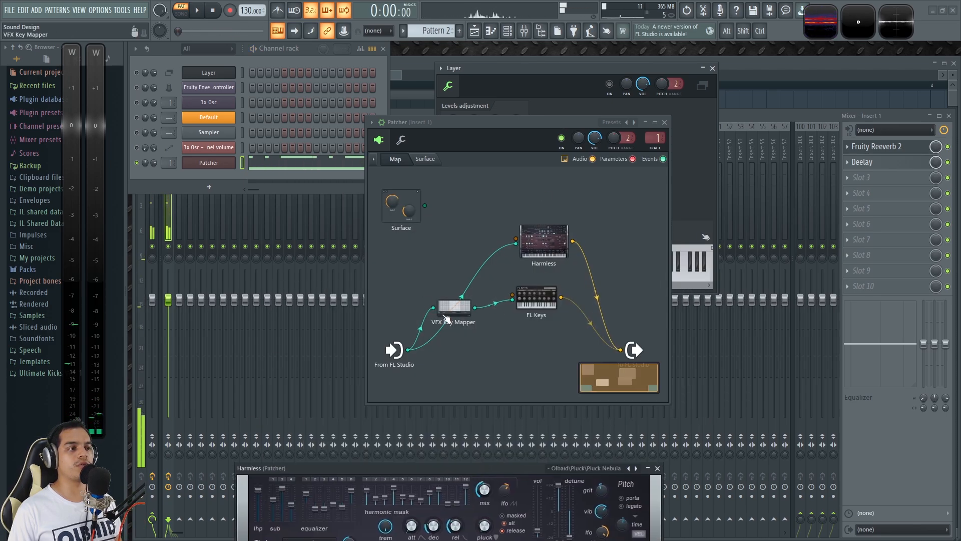
# Step: Connect VFX Key Mapper's voice output to Harmless and remove Harmless's direct Notes connection from FL Studio
pyautogui.moveTo(454, 307); pyautogui.dragTo(483, 359)
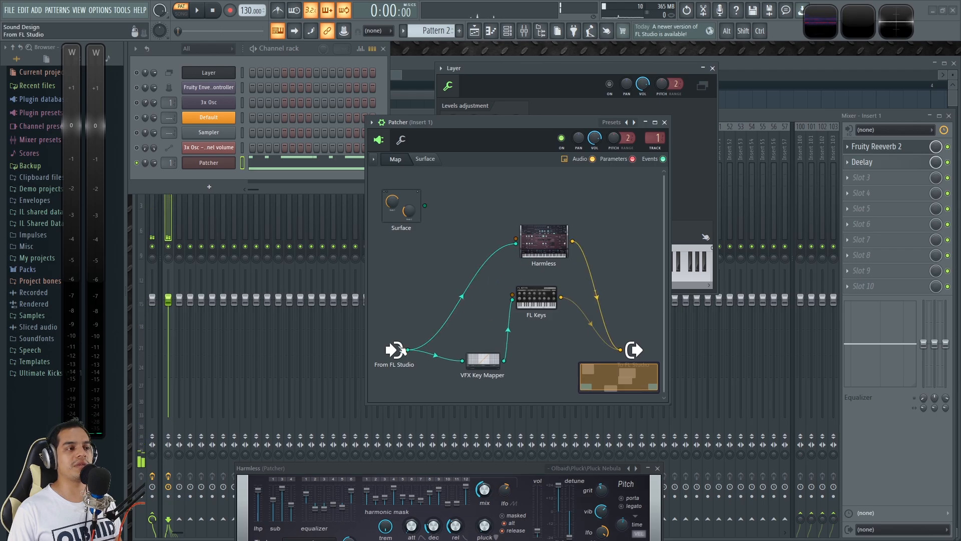
pyautogui.moveTo(485, 362)
pyautogui.mouseDown()
pyautogui.moveTo(442, 331)
pyautogui.moveTo(515, 243)
pyautogui.mouseUp()
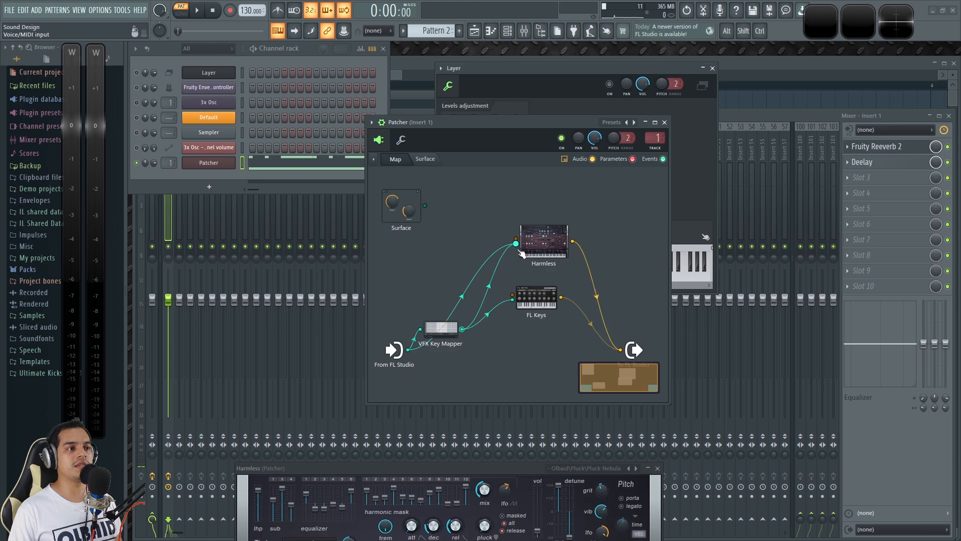
pyautogui.rightClick(518, 246)
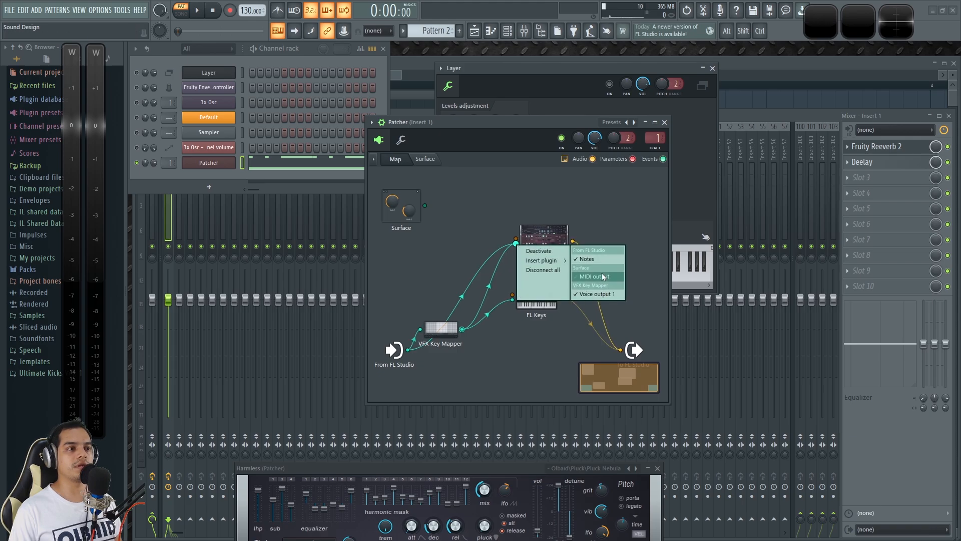
pyautogui.click(604, 259)
pyautogui.moveTo(440, 328); pyautogui.dragTo(450, 294)
# Step: Play the pattern through the rerouted Harmless with its window moved fully into view
pyautogui.press('space')
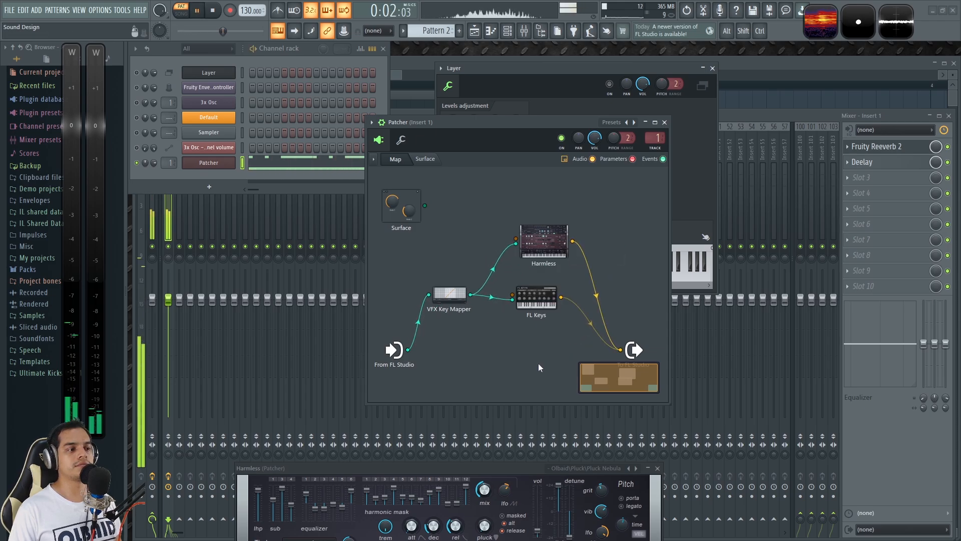
pyautogui.moveTo(480, 470); pyautogui.dragTo(470, 215)
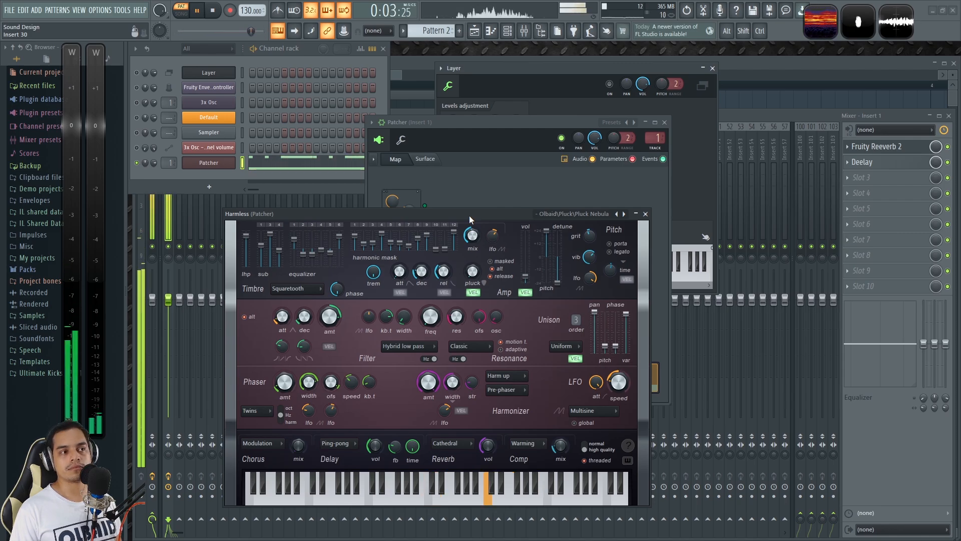
pyautogui.press('space')
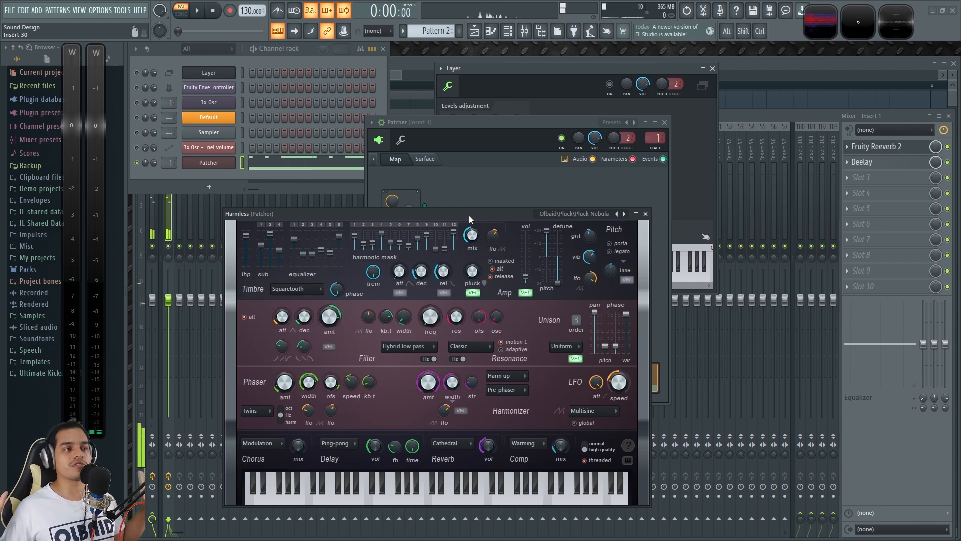
# Step: Close the Harmless and Patcher windows, and unsolo the Patcher channel to switch all rack channels back on
pyautogui.click(647, 214)
pyautogui.moveTo(569, 121); pyautogui.dragTo(498, 170)
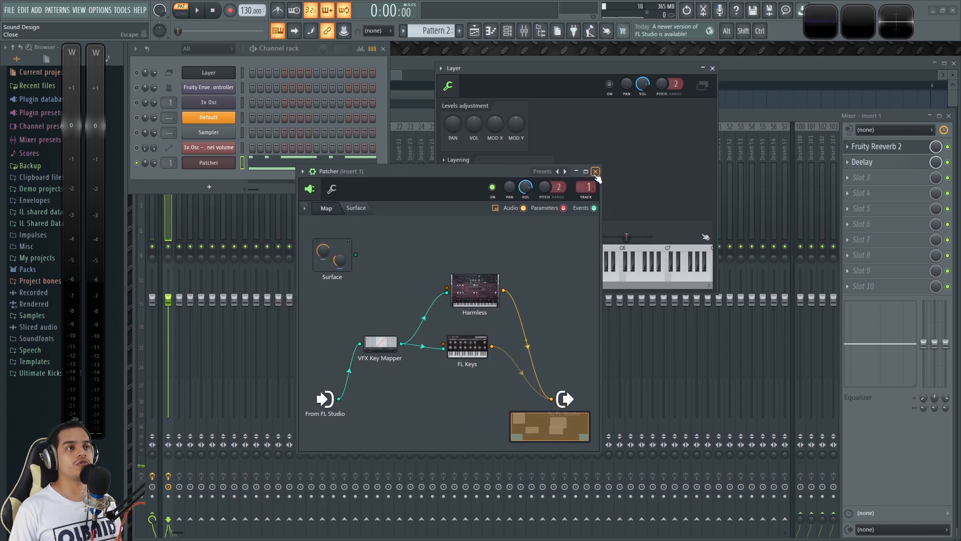
pyautogui.click(595, 172)
pyautogui.moveTo(564, 69); pyautogui.dragTo(551, 117)
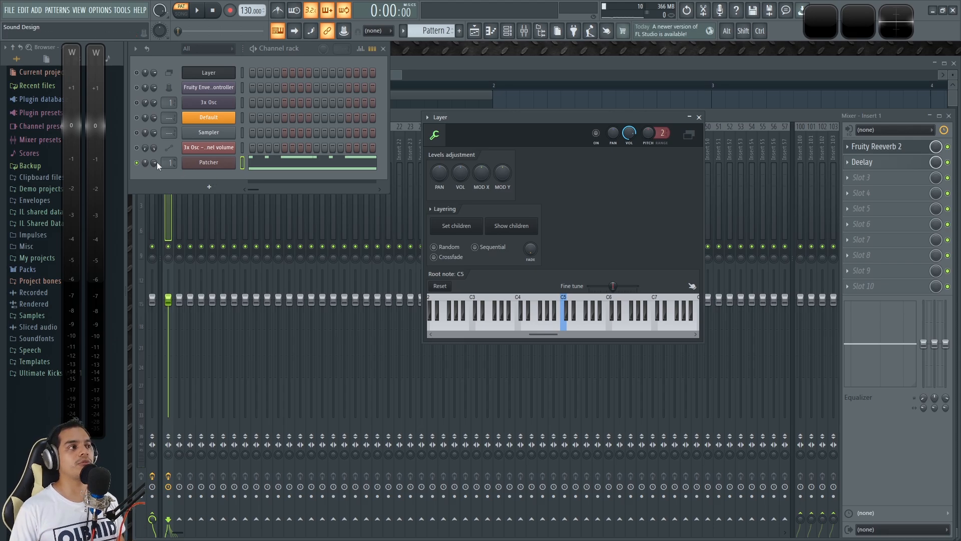
pyautogui.rightClick(136, 163)
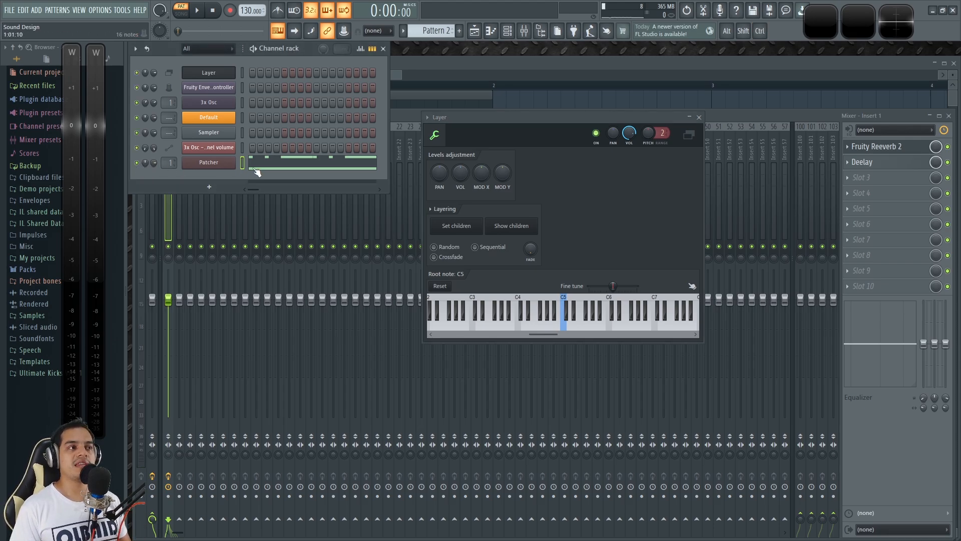